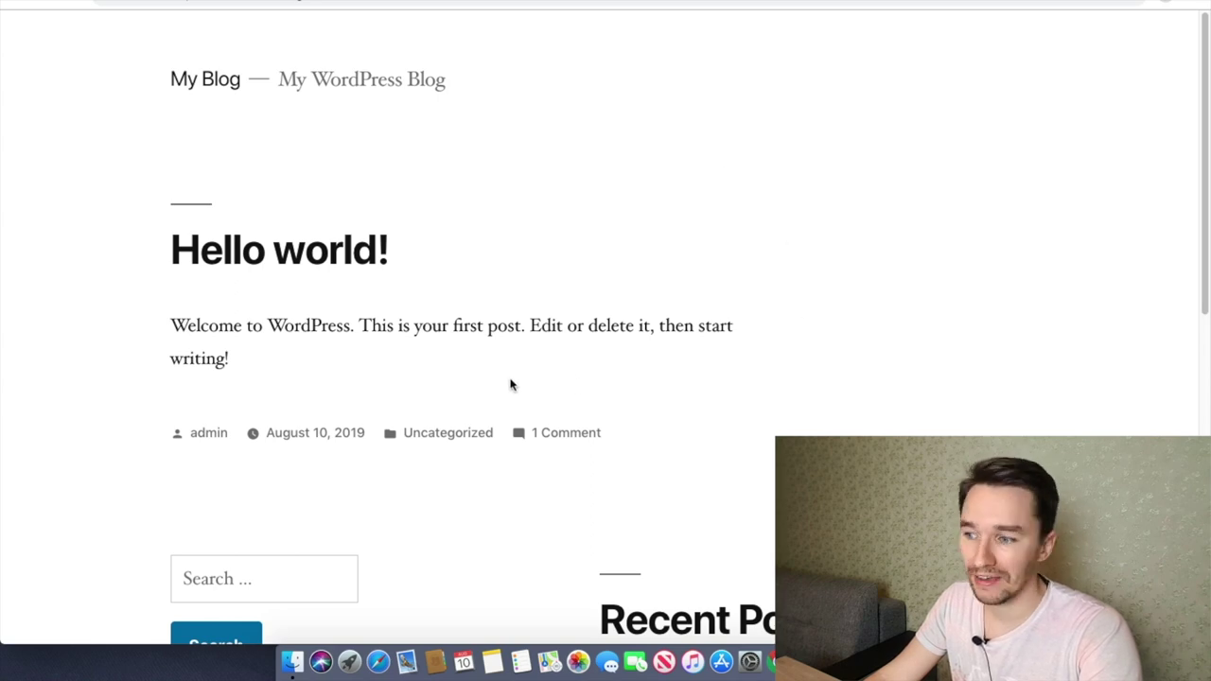
Step: Reload the blog, then go to the site's /wp-admin login page and accept the browser's saved credentials
{"action": "key", "text": "super+r"}
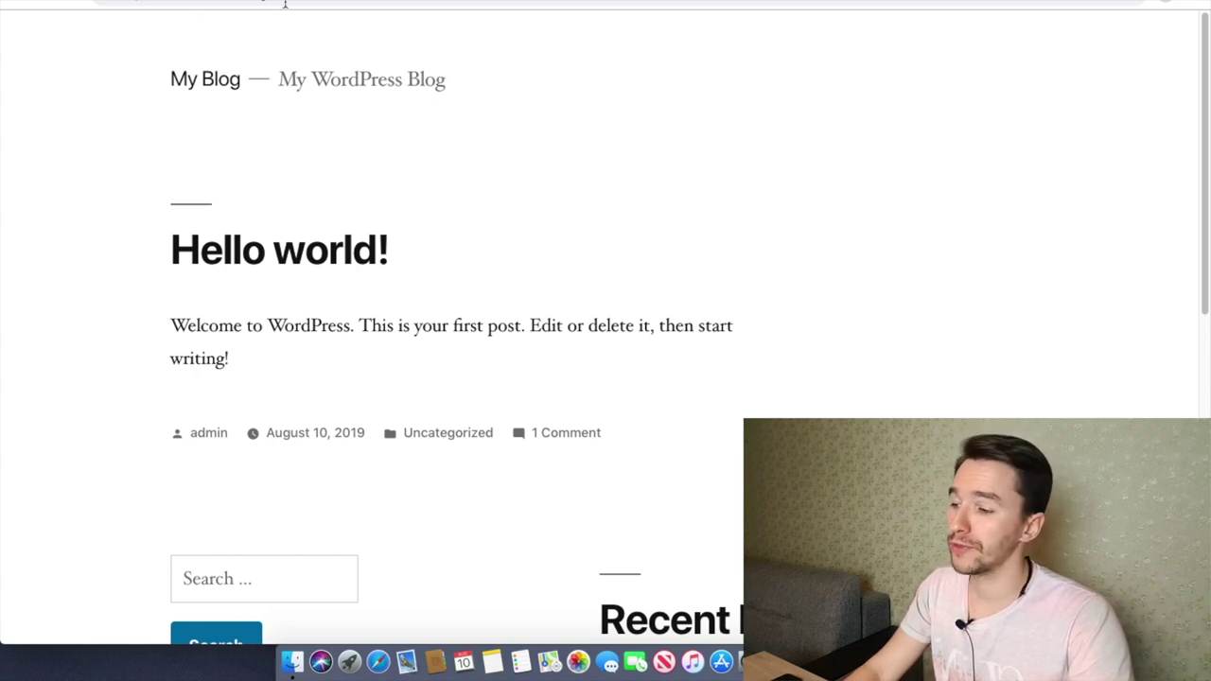
{"action": "left_click", "coordinate": [316, 3]}
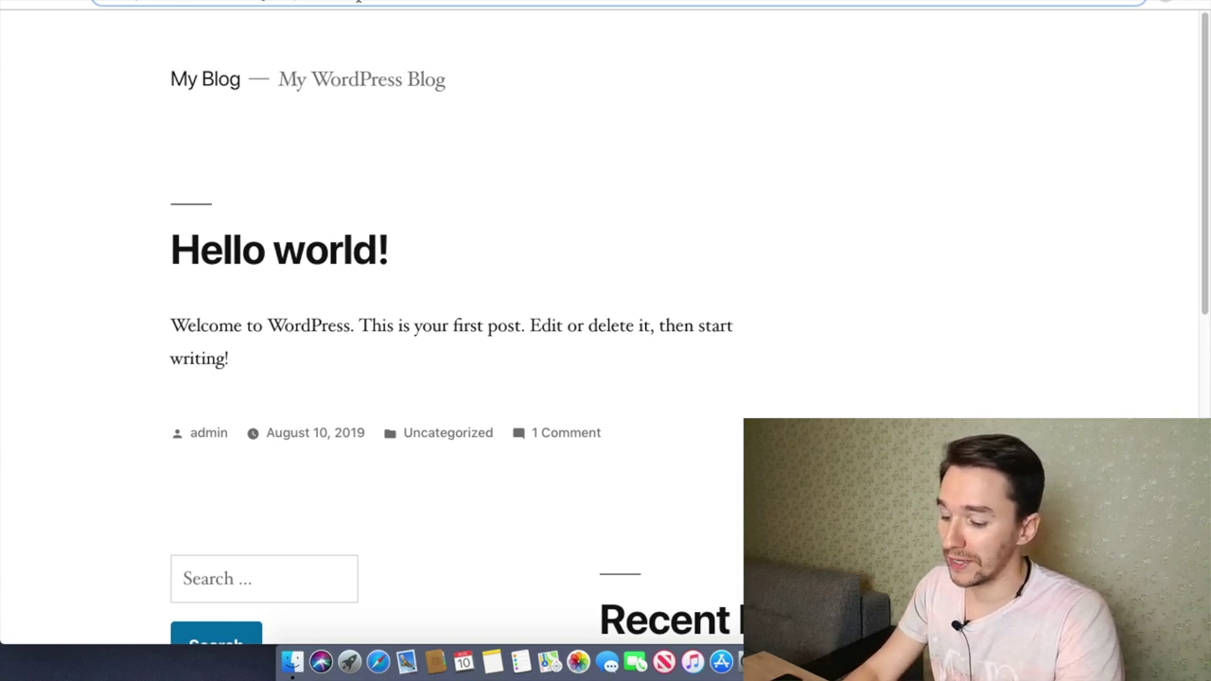
{"action": "key", "text": "Right"}
{"action": "type", "text": "wp-"}
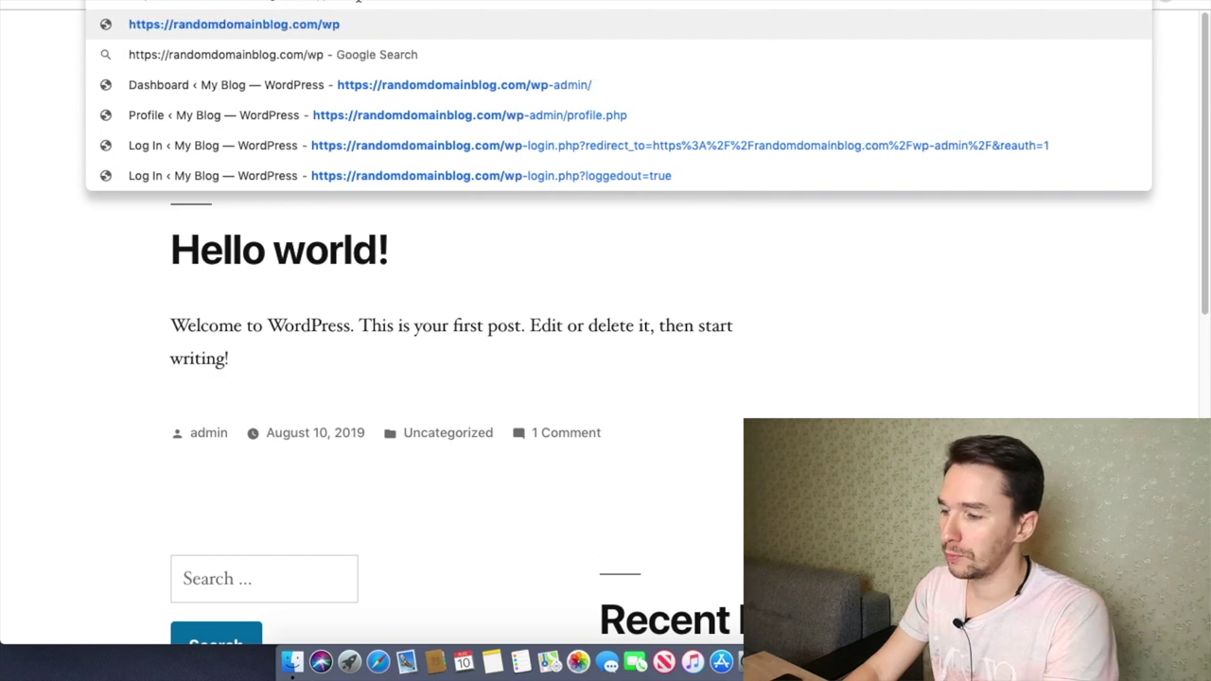
{"action": "type", "text": "admin"}
{"action": "key", "text": "Return"}
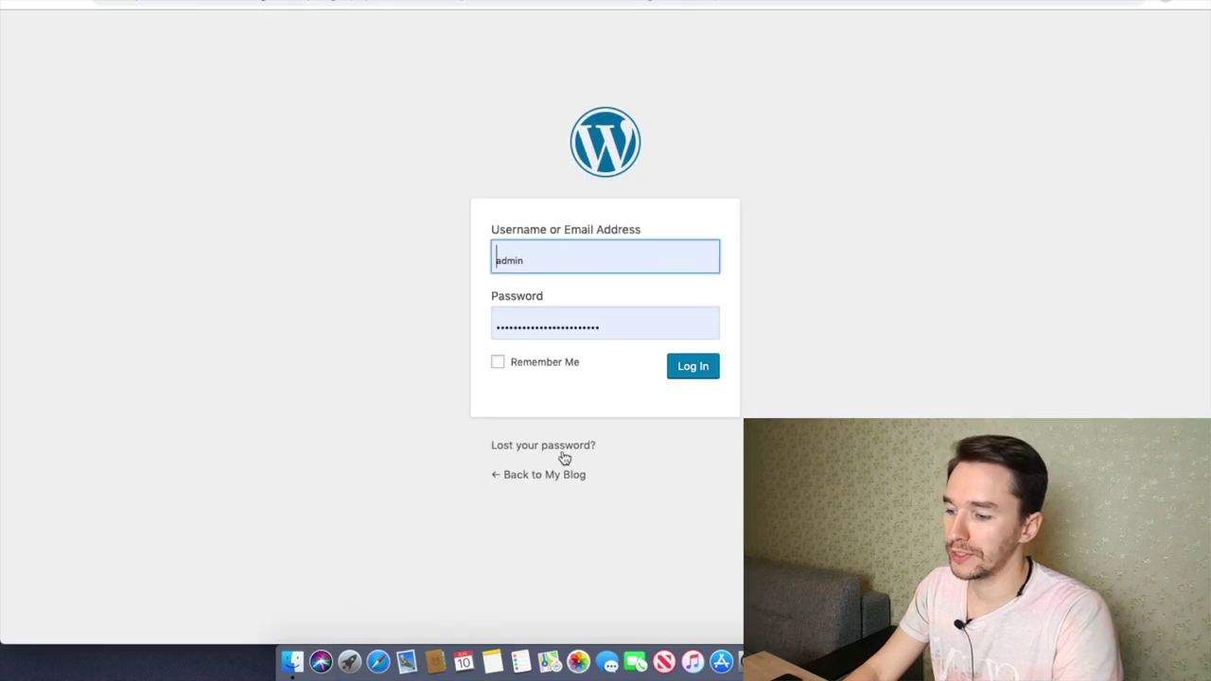
{"action": "left_click", "coordinate": [552, 276]}
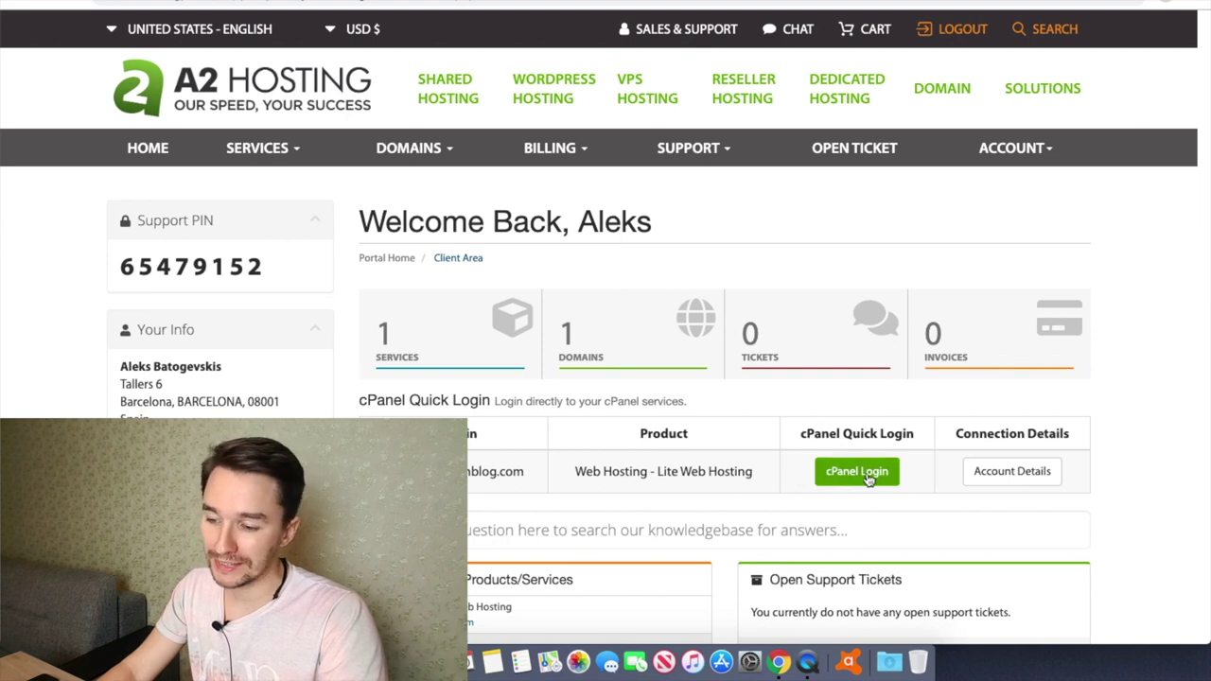
Step: Log into cPanel and list Softaculous's blog applications
{"action": "left_click", "coordinate": [841, 478]}
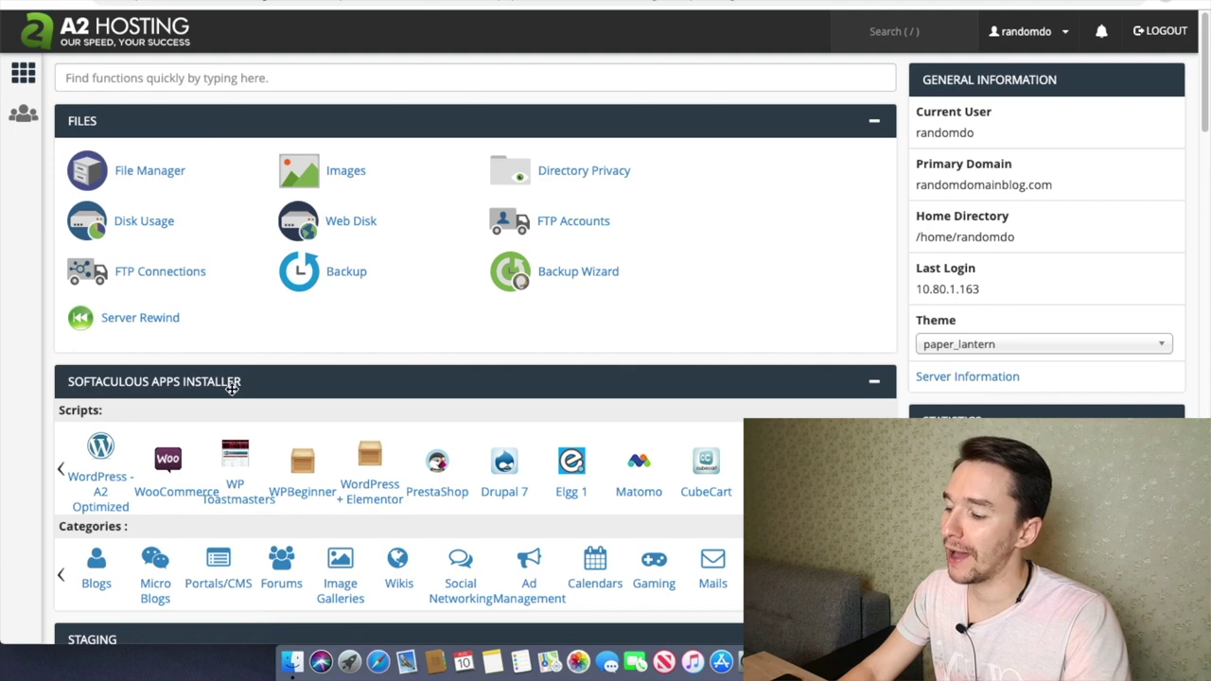
{"action": "left_click", "coordinate": [99, 568]}
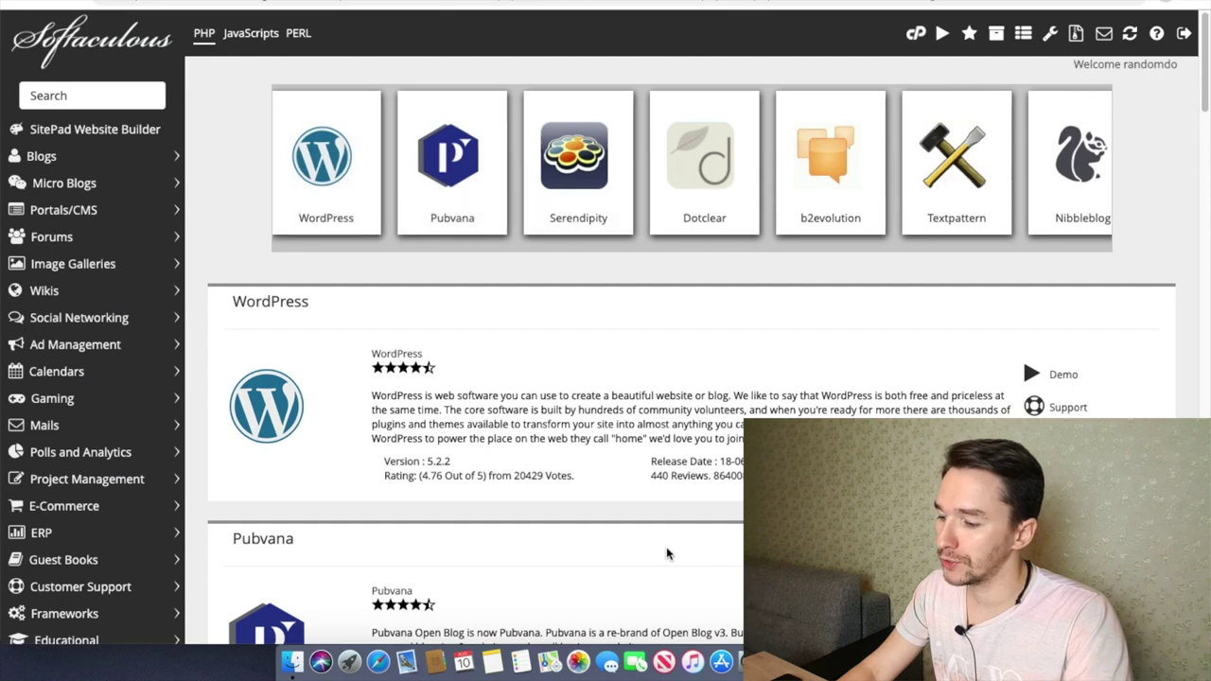
Step: From the WordPress app page's current installations, log into the installed site's admin
{"action": "left_click", "coordinate": [347, 180]}
{"action": "scroll", "coordinate": [493, 241], "scroll_direction": "down", "scroll_amount": 10}
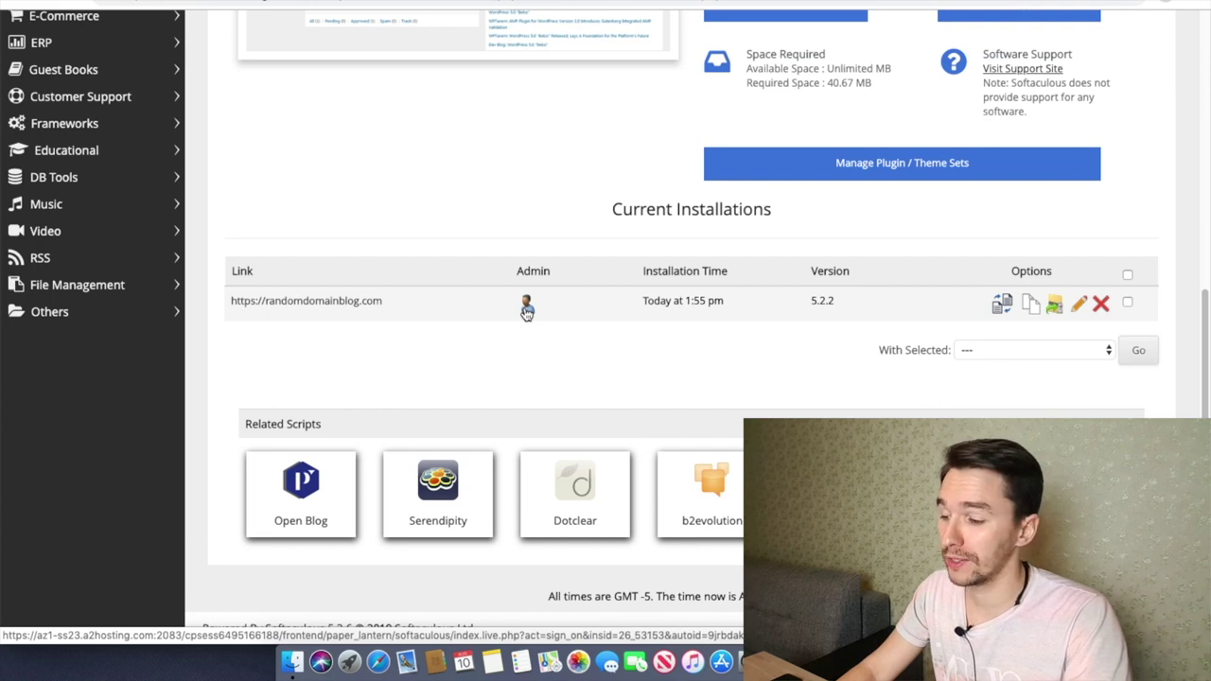
{"action": "left_click", "coordinate": [526, 273]}
{"action": "left_click", "coordinate": [527, 303]}
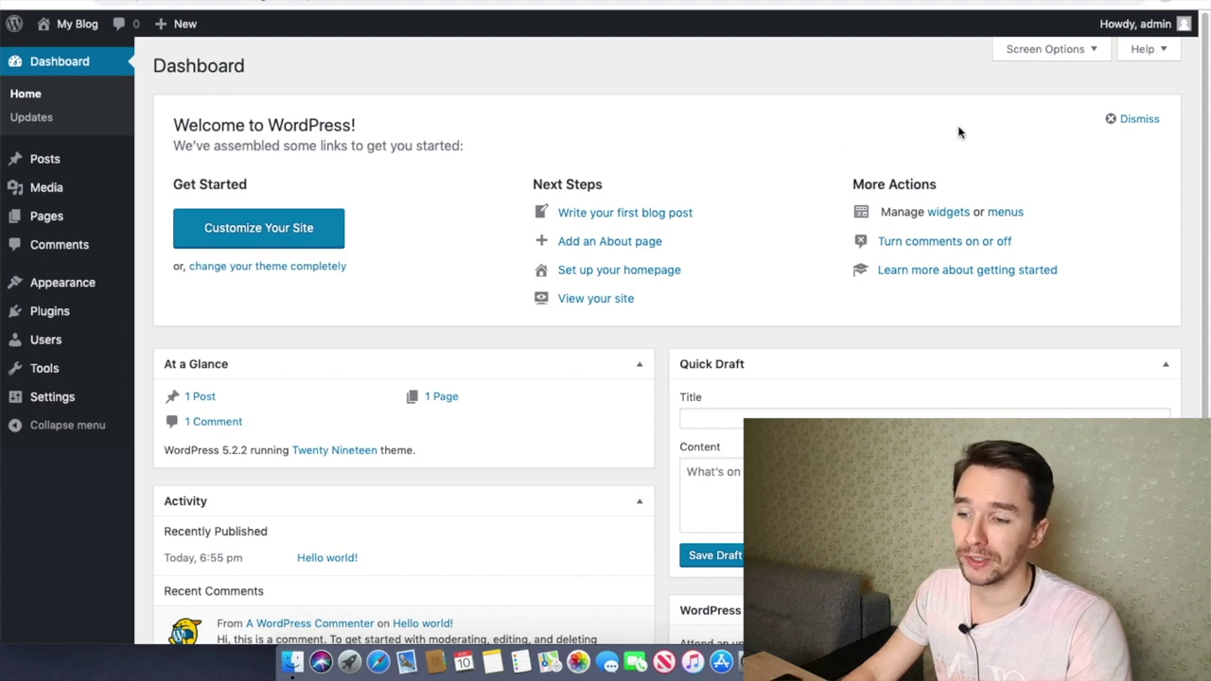
Step: Generate a new strong password in the admin profile, update it, and return to the Dashboard
{"action": "mouse_move", "coordinate": [1187, 32]}
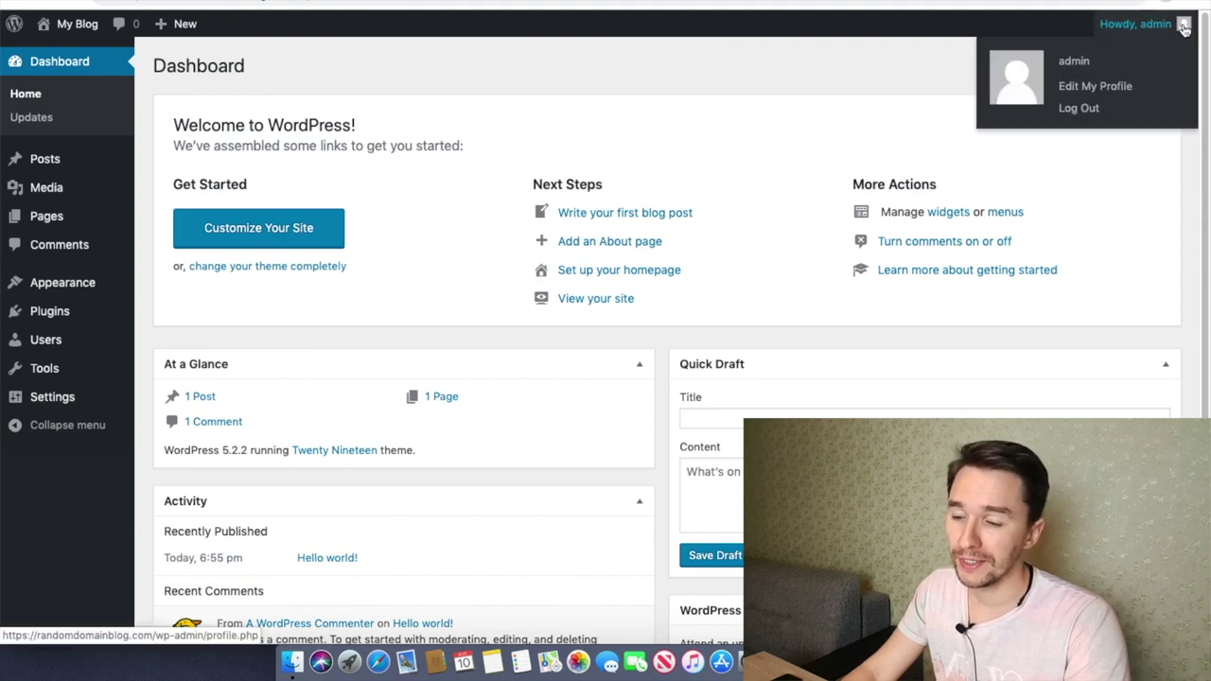
{"action": "left_click", "coordinate": [1077, 94]}
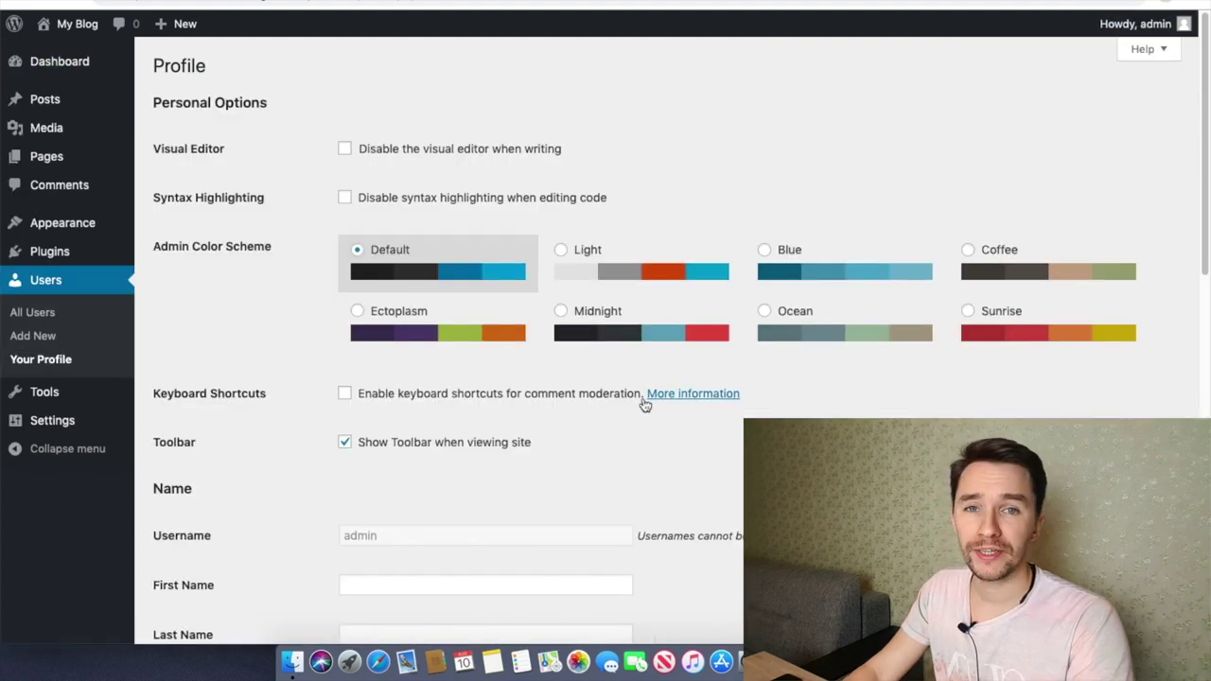
{"action": "scroll", "coordinate": [644, 405], "scroll_direction": "down", "scroll_amount": 15}
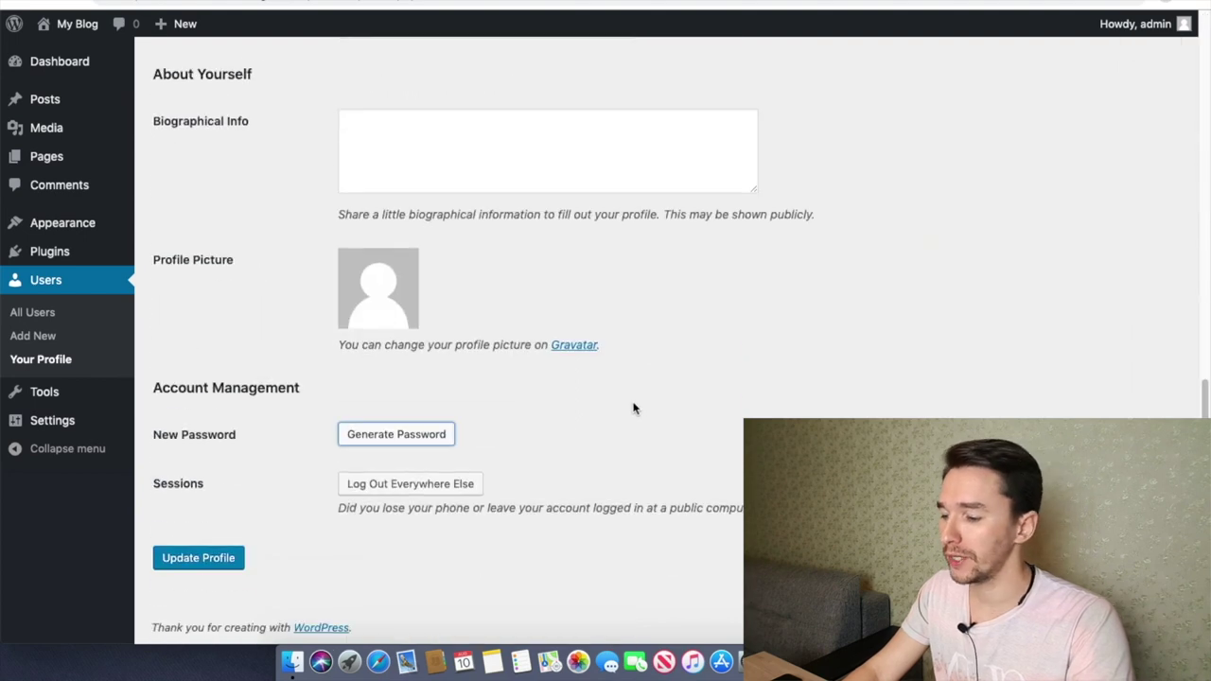
{"action": "left_click", "coordinate": [381, 443]}
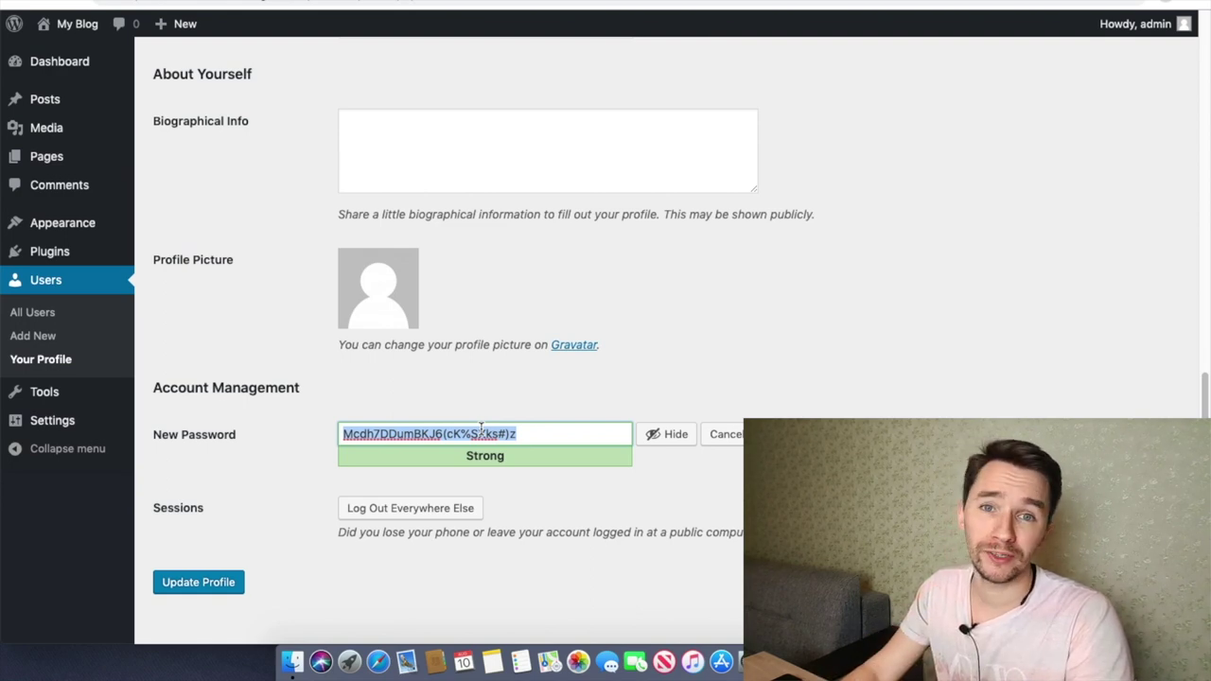
{"action": "left_click", "coordinate": [200, 583]}
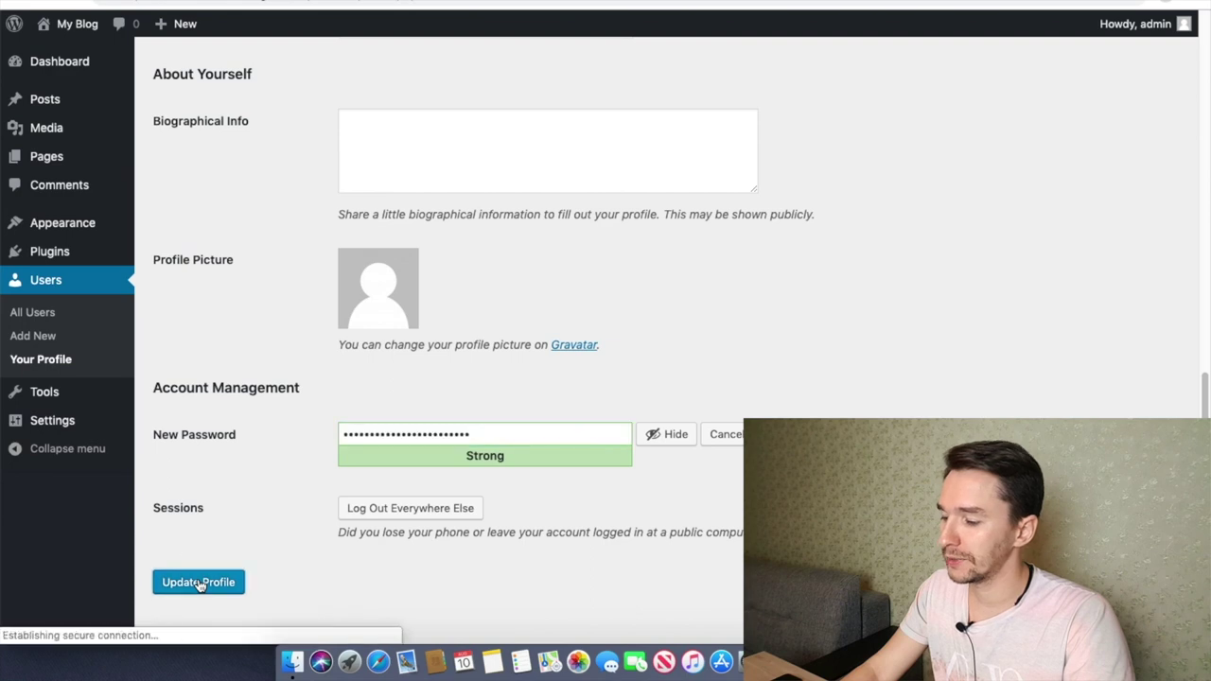
{"action": "left_click_drag", "start_coordinate": [170, 101], "coordinate": [313, 130]}
{"action": "left_click", "coordinate": [312, 133]}
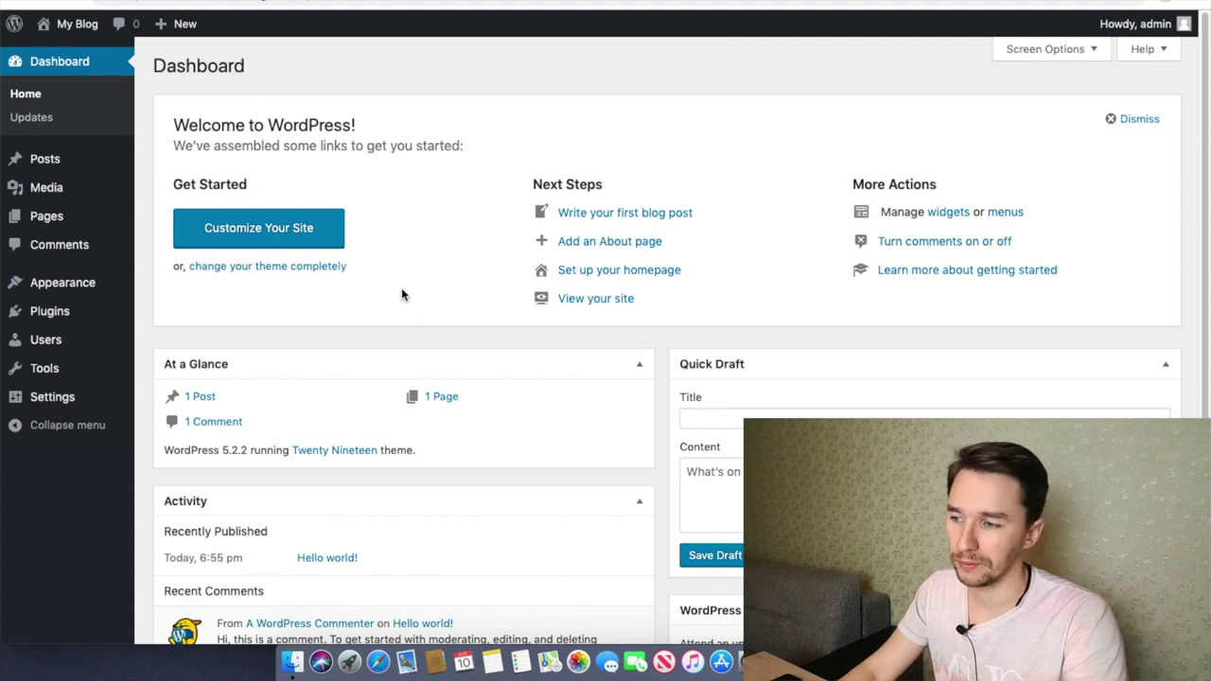
Step: View the blog's public front page, then open Appearance > Themes
{"action": "left_click", "coordinate": [76, 24]}
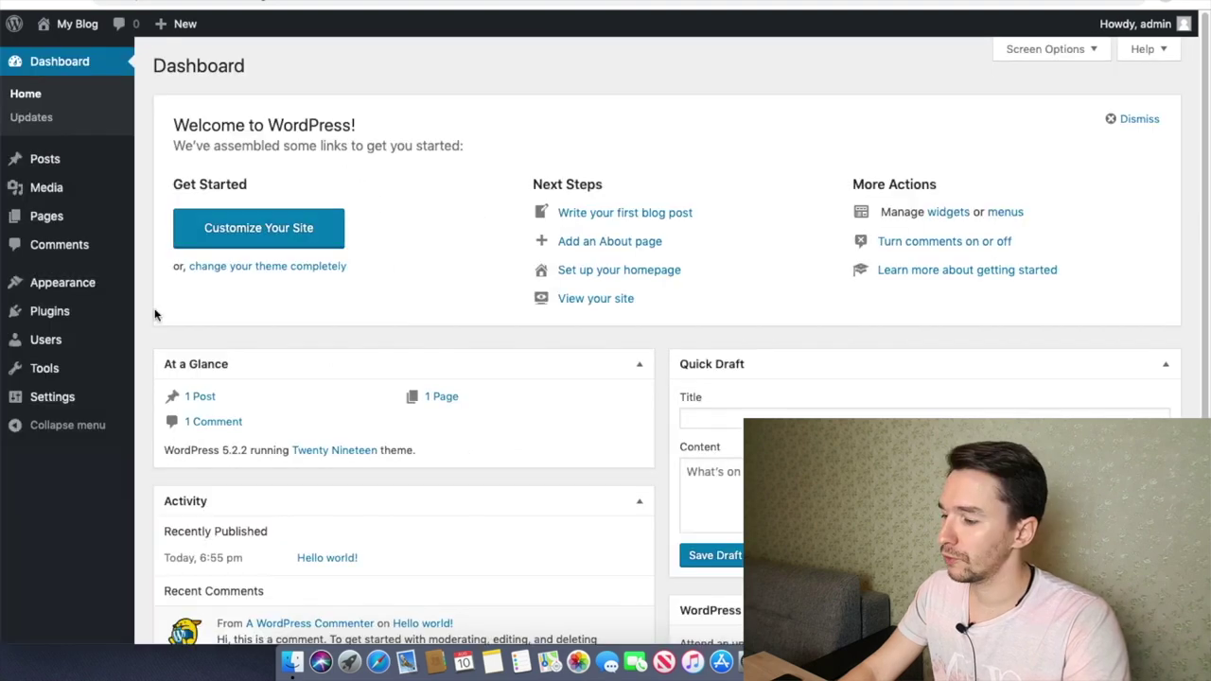
{"action": "mouse_move", "coordinate": [80, 287]}
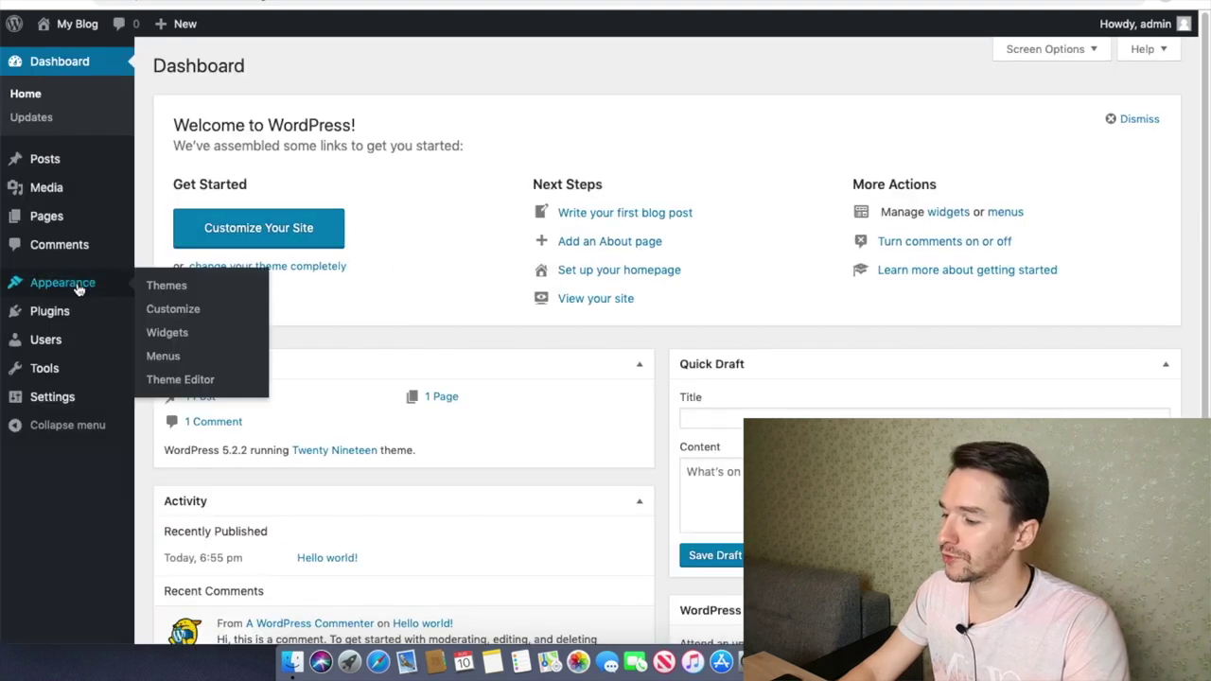
{"action": "left_click", "coordinate": [178, 288]}
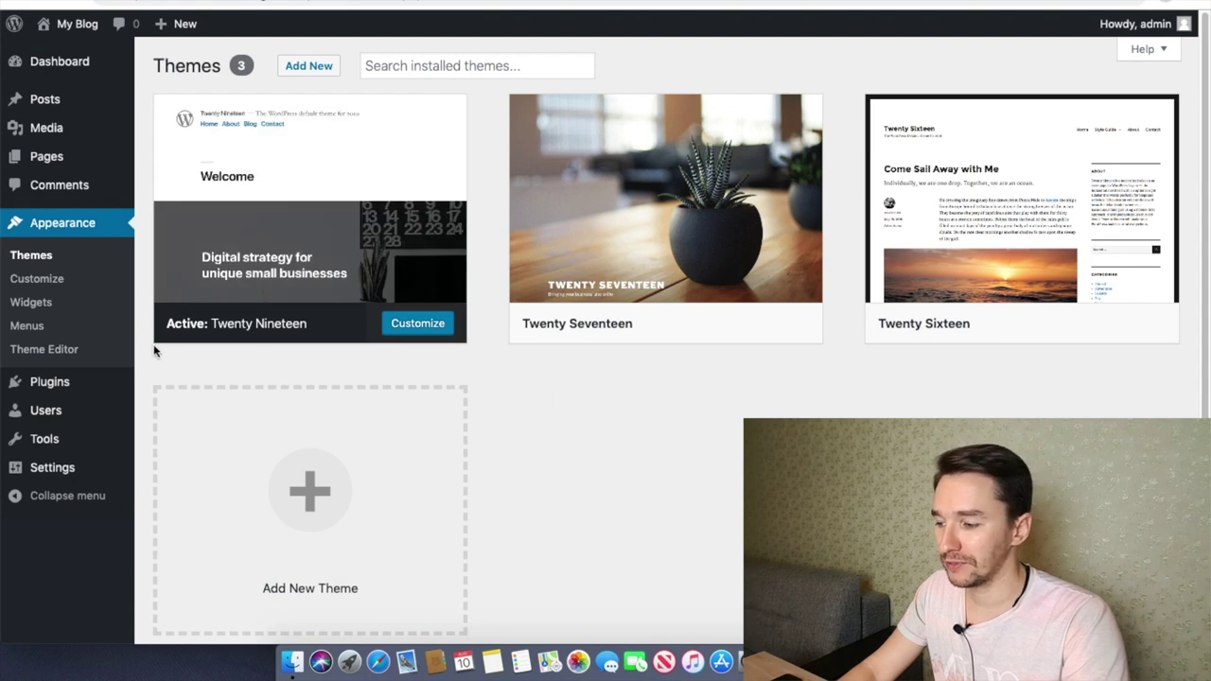
{"action": "mouse_move", "coordinate": [198, 329]}
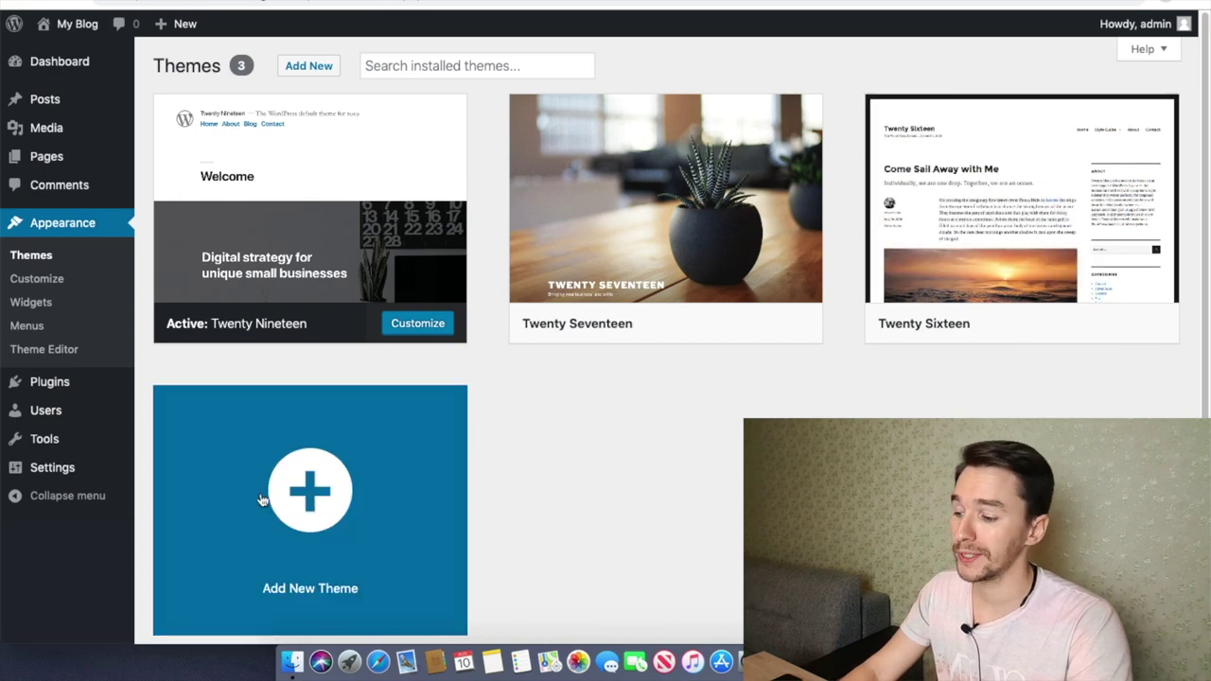
Step: Open Add New Theme and scroll through the featured themes
{"action": "left_click", "coordinate": [310, 487]}
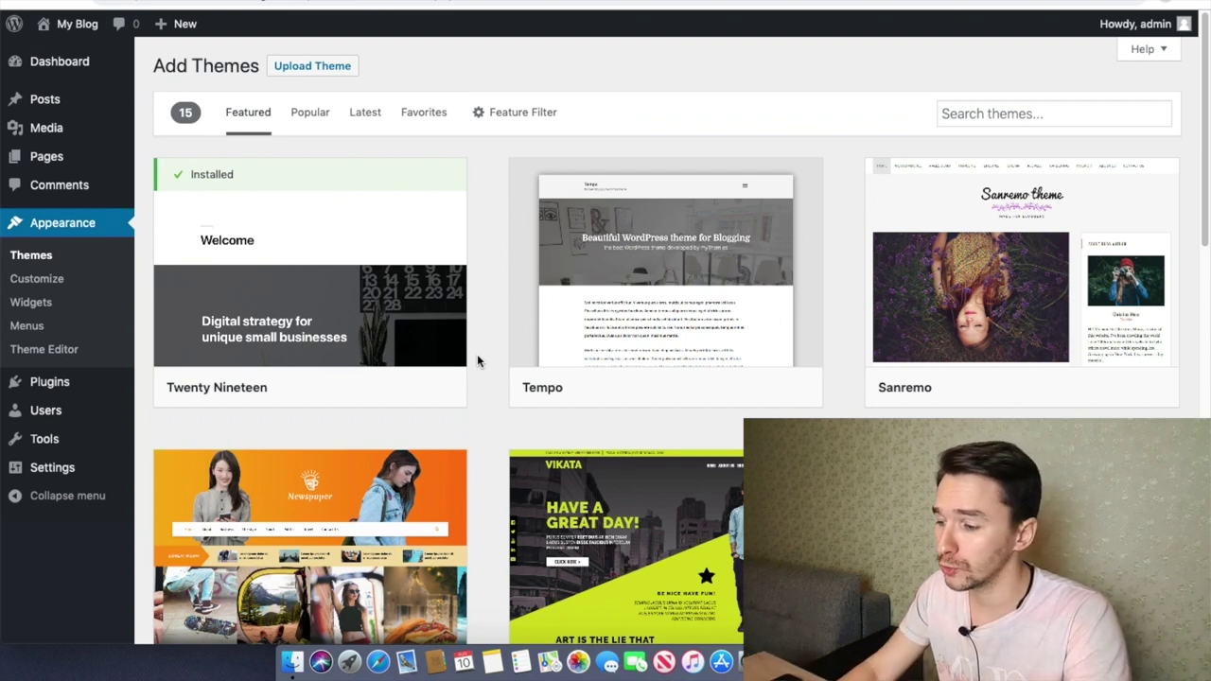
{"action": "scroll", "coordinate": [511, 370], "scroll_direction": "down", "scroll_amount": 3}
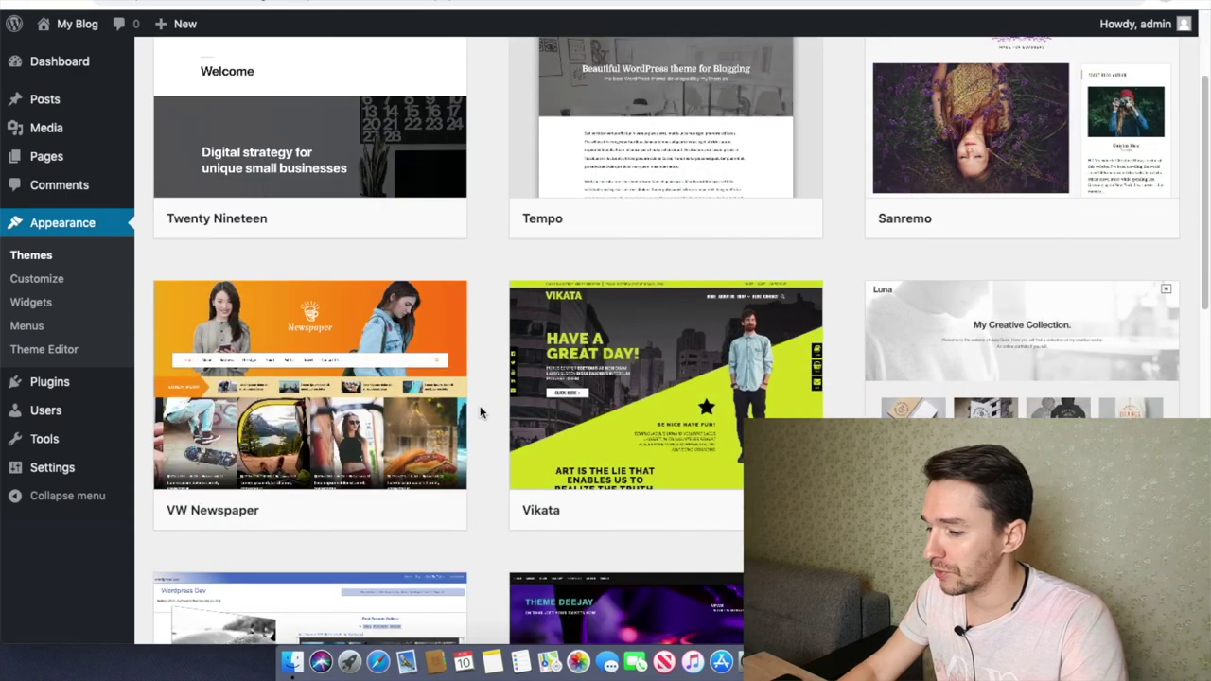
{"action": "scroll", "coordinate": [480, 412], "scroll_direction": "down", "scroll_amount": 5}
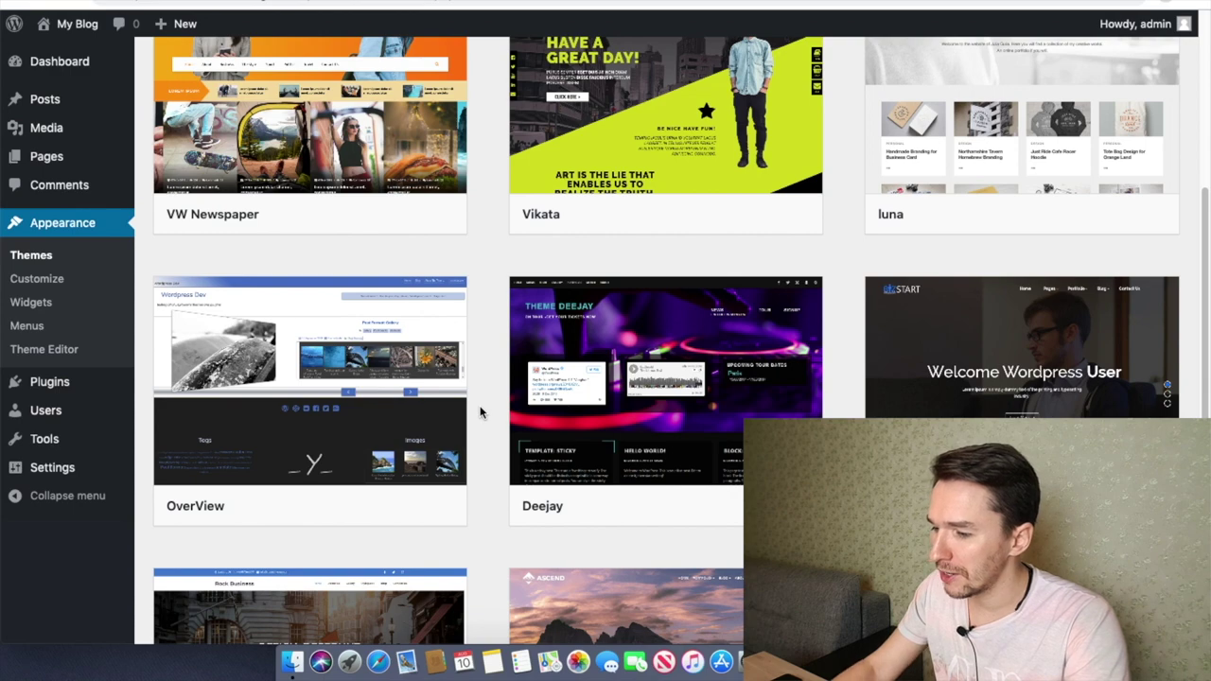
{"action": "scroll", "coordinate": [480, 412], "scroll_direction": "down", "scroll_amount": 2}
{"action": "scroll", "coordinate": [478, 414], "scroll_direction": "down", "scroll_amount": 4}
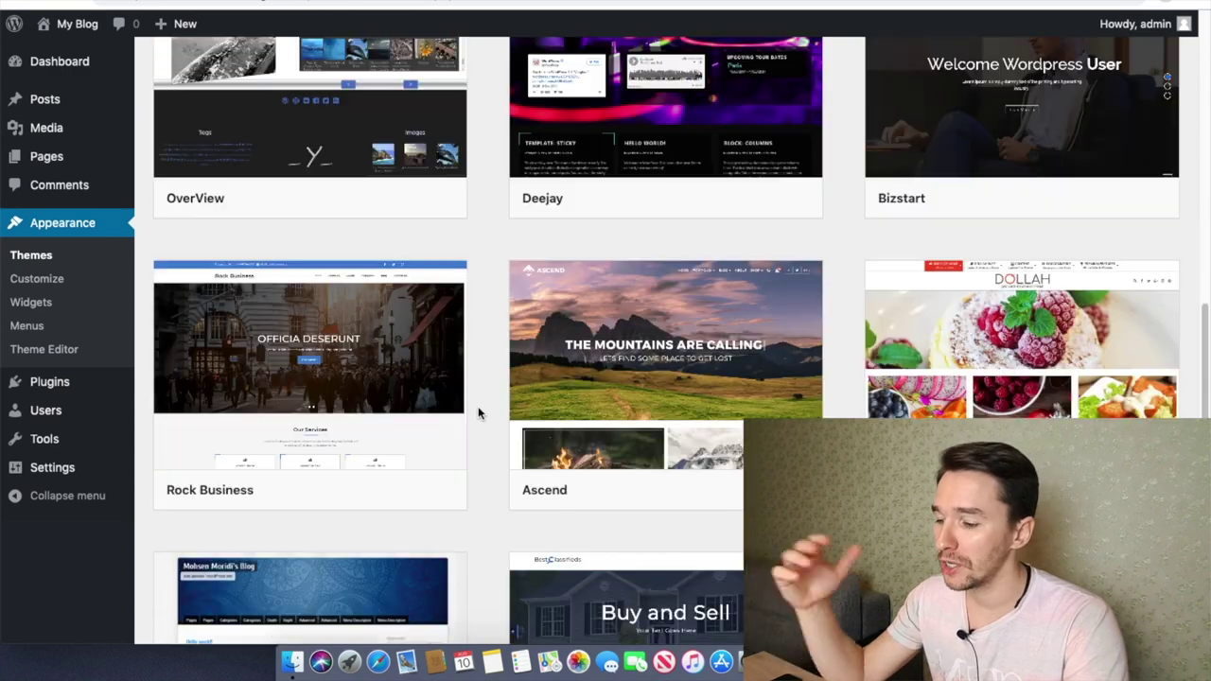
{"action": "scroll", "coordinate": [479, 412], "scroll_direction": "down", "scroll_amount": 5}
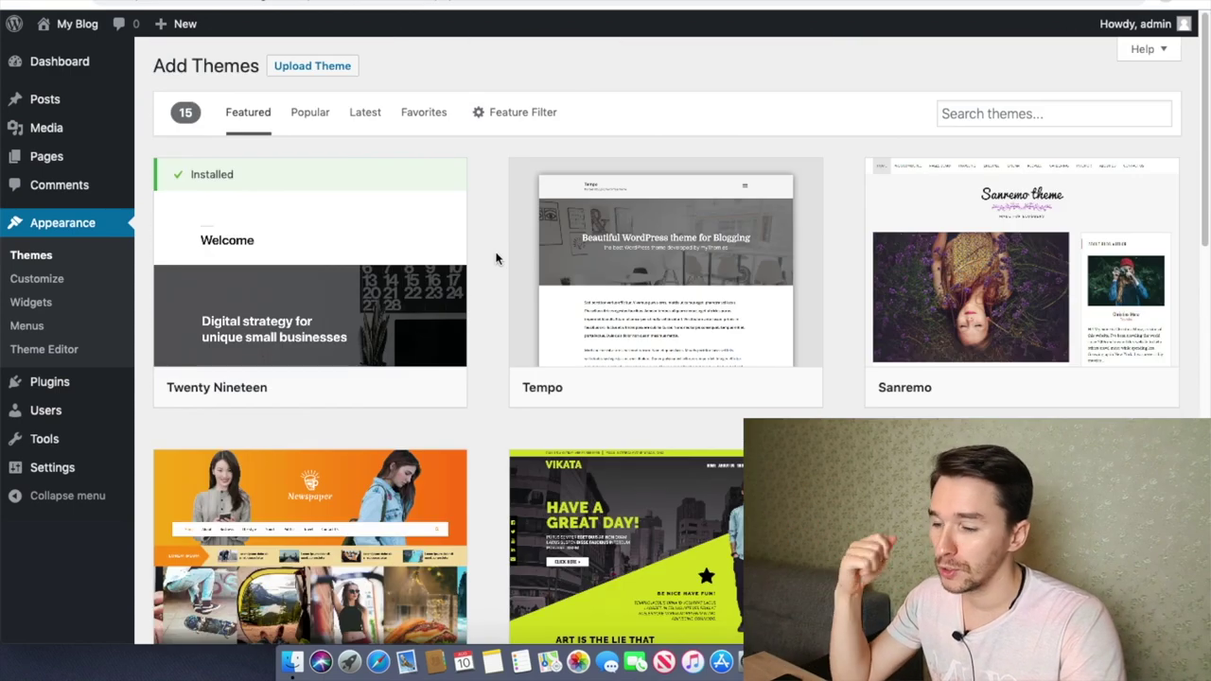
Step: Browse the Popular themes list, then move to the theme search box
{"action": "left_click", "coordinate": [308, 114]}
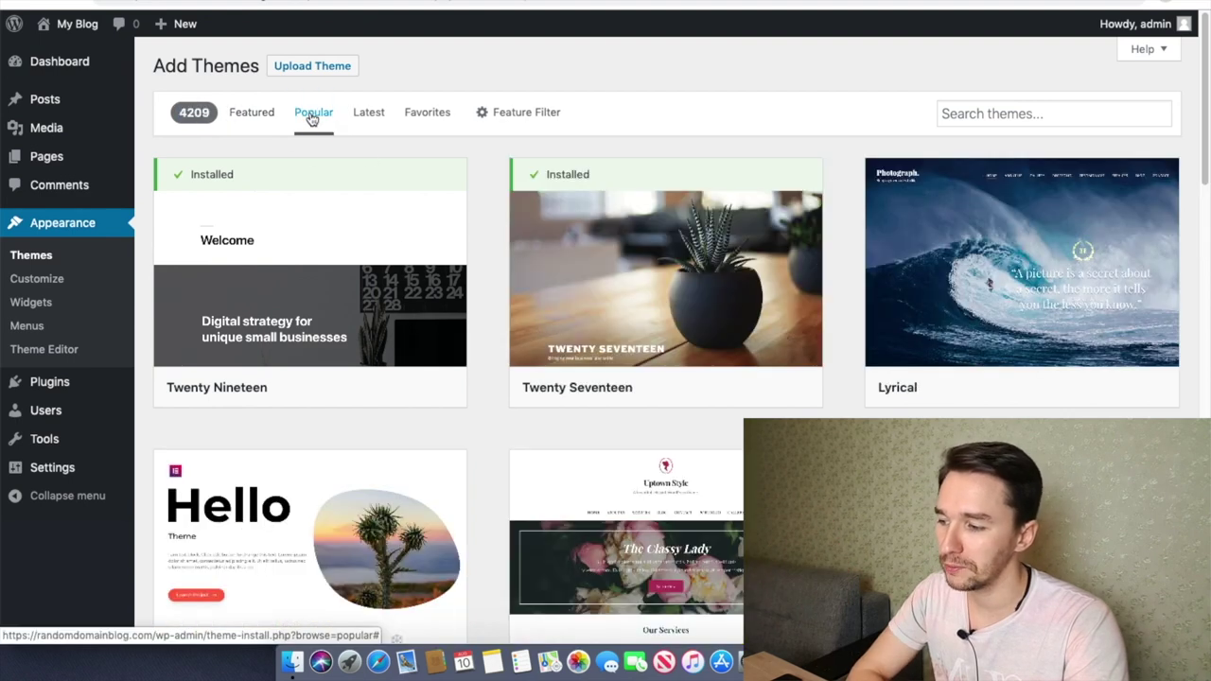
{"action": "left_click_drag", "start_coordinate": [178, 114], "coordinate": [213, 114]}
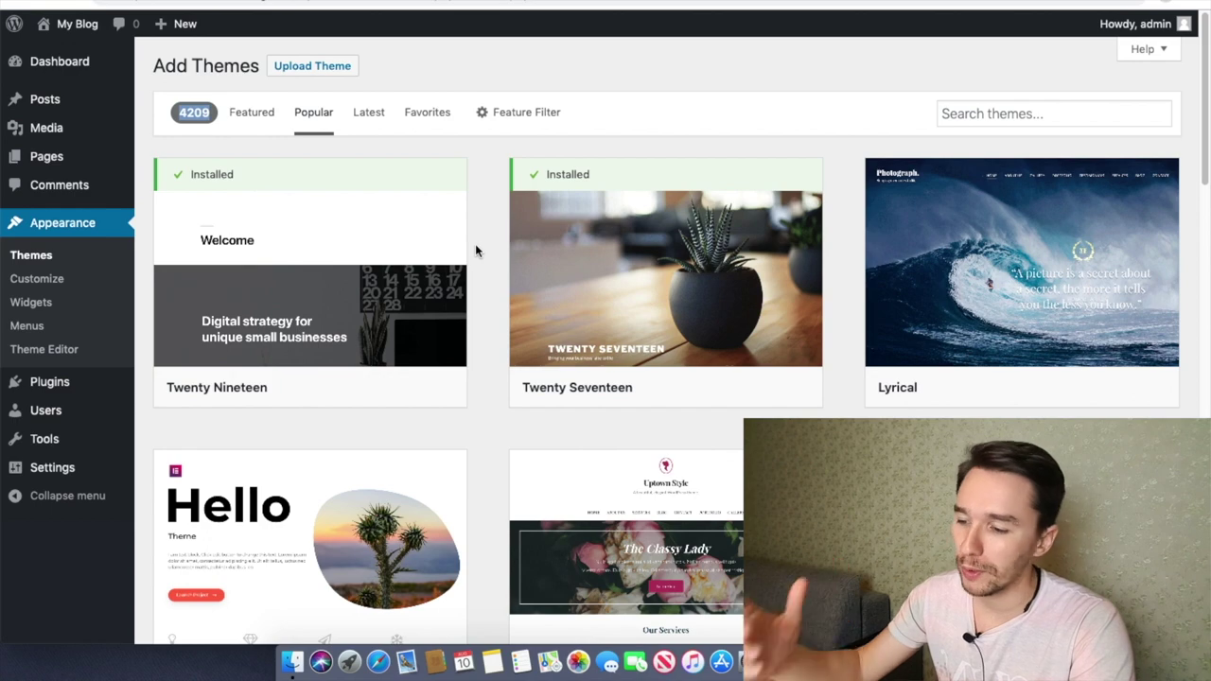
{"action": "scroll", "coordinate": [486, 263], "scroll_direction": "down", "scroll_amount": 1}
{"action": "scroll", "coordinate": [485, 266], "scroll_direction": "up", "scroll_amount": 1}
{"action": "left_click", "coordinate": [969, 110]}
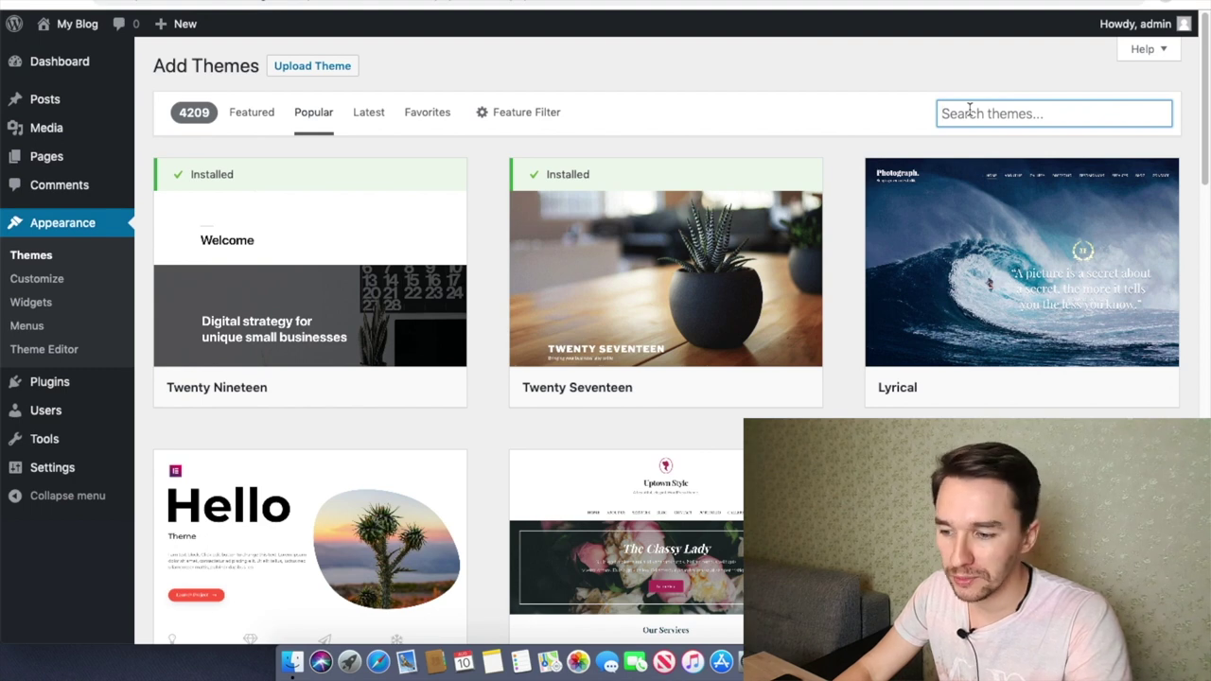
Step: Search 'generatepress', install and activate GeneratePress, then reload the live front page
{"action": "type", "text": "generatepress"}
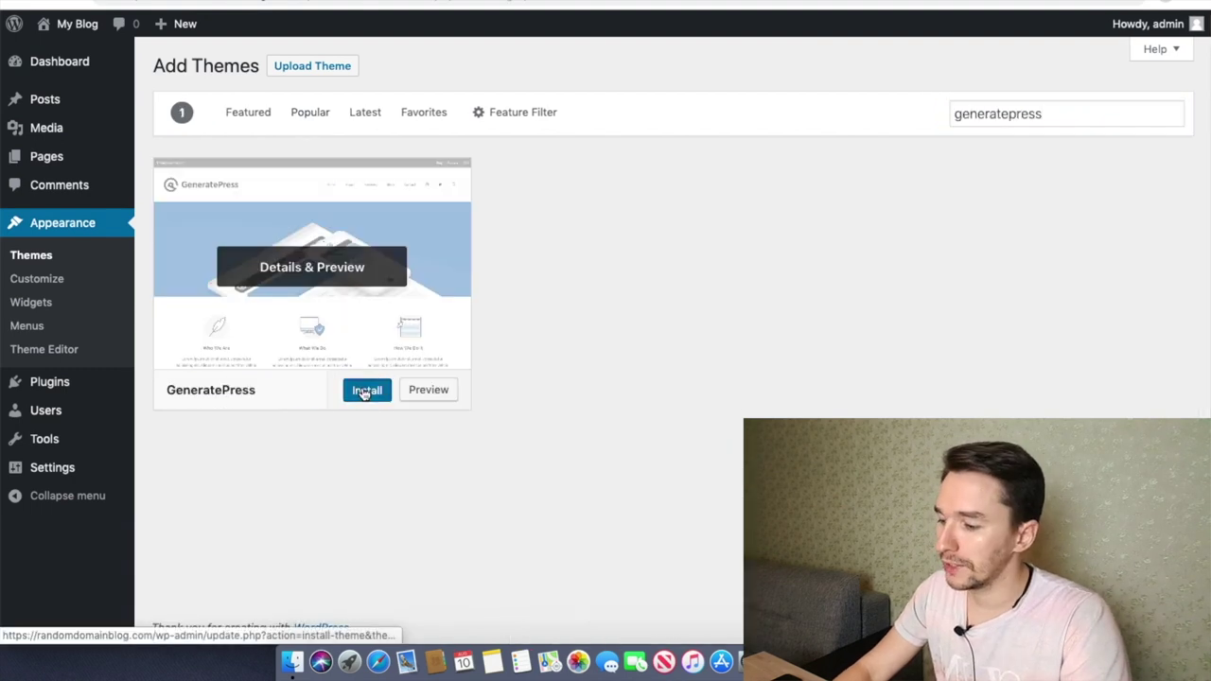
{"action": "left_click", "coordinate": [362, 390]}
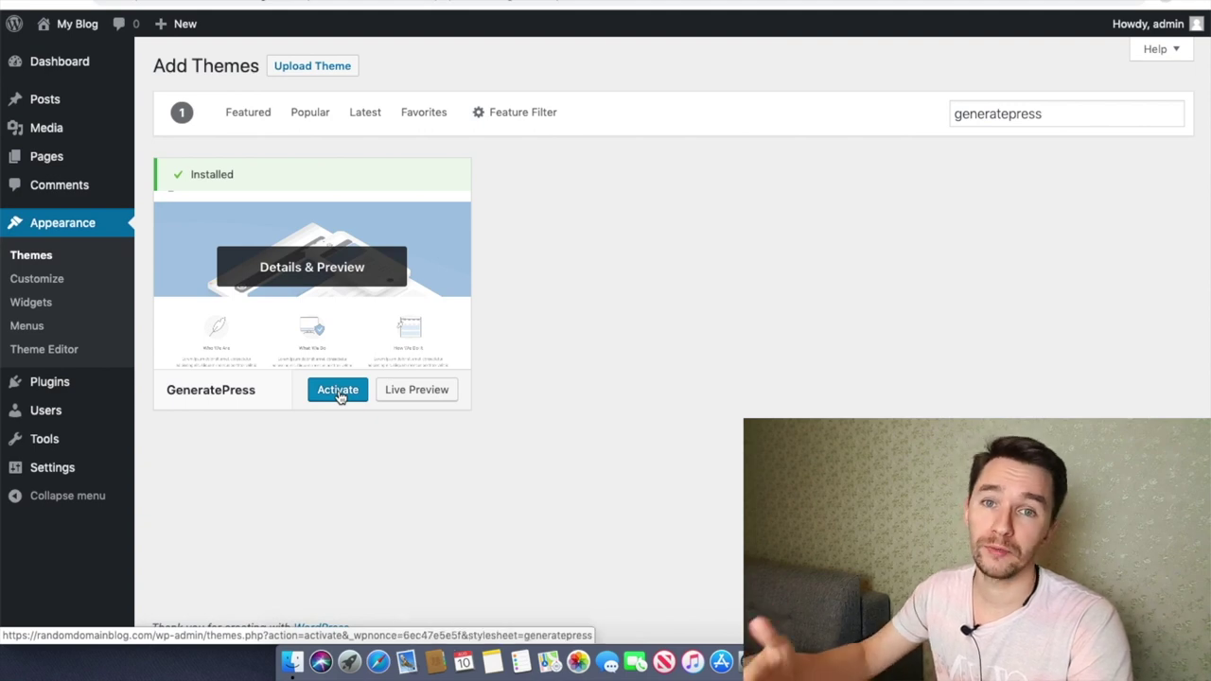
{"action": "left_click", "coordinate": [36, 256]}
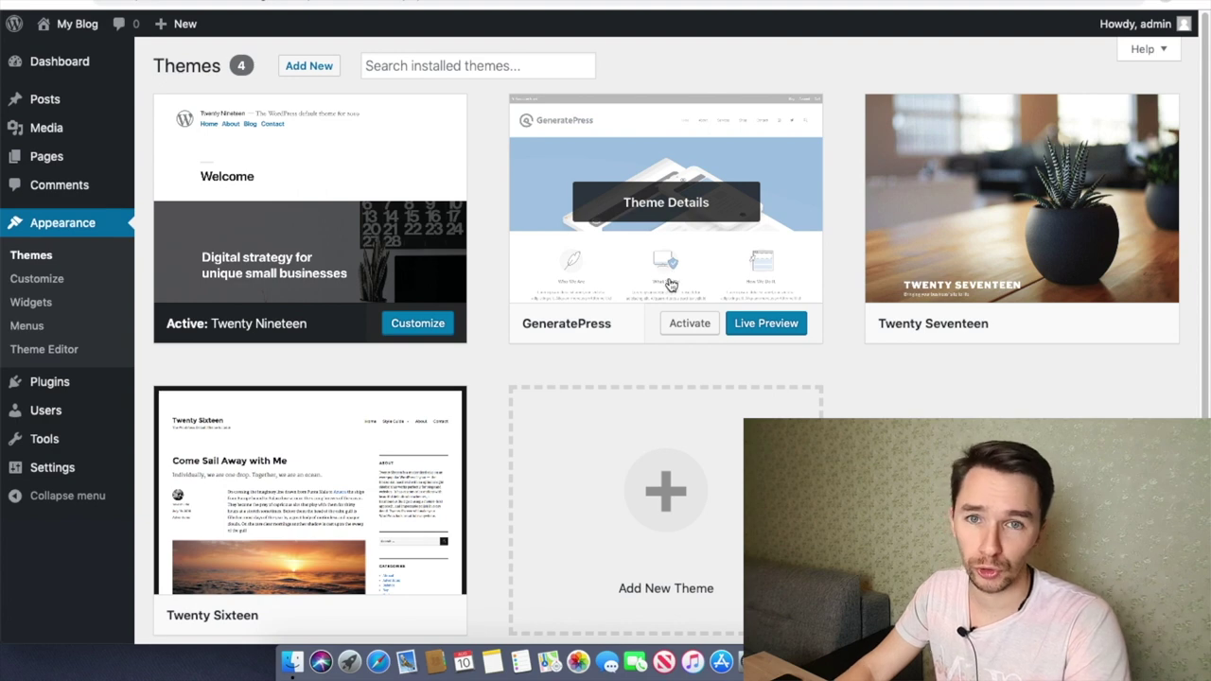
{"action": "left_click", "coordinate": [689, 323]}
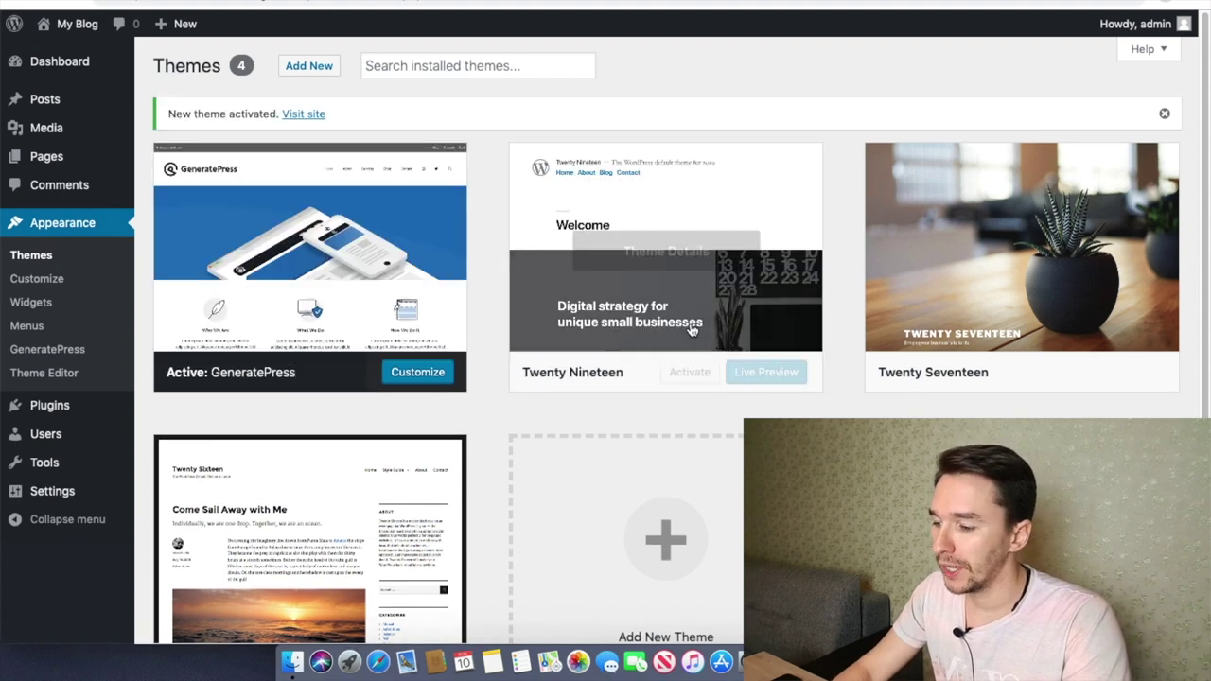
{"action": "left_click", "coordinate": [303, 113]}
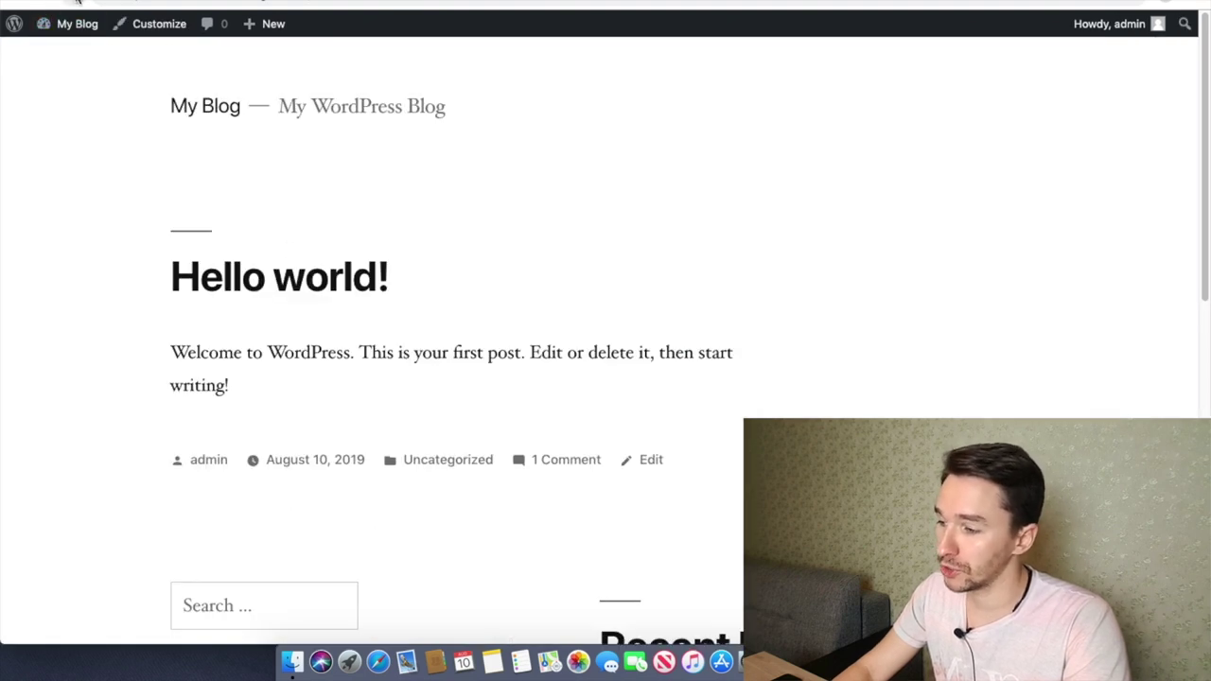
{"action": "left_click", "coordinate": [77, 30]}
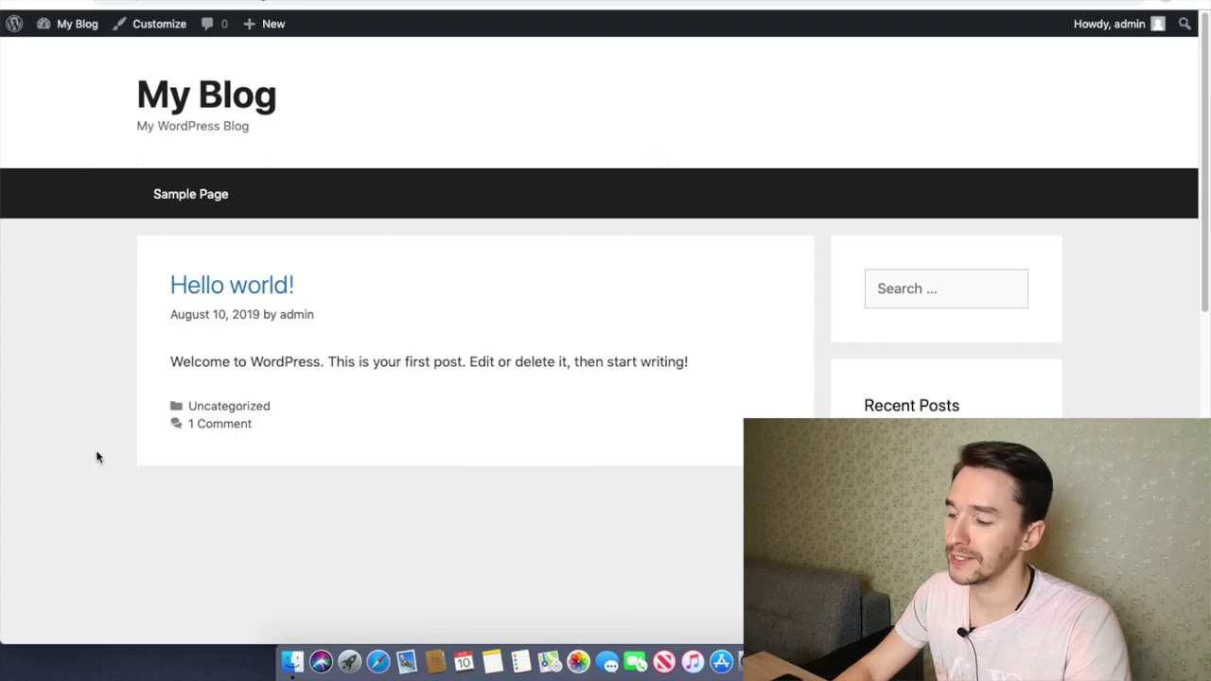
Step: Scroll down the blog front page to inspect the new GeneratePress layout
{"action": "scroll", "coordinate": [1090, 277], "scroll_direction": "down", "scroll_amount": 5}
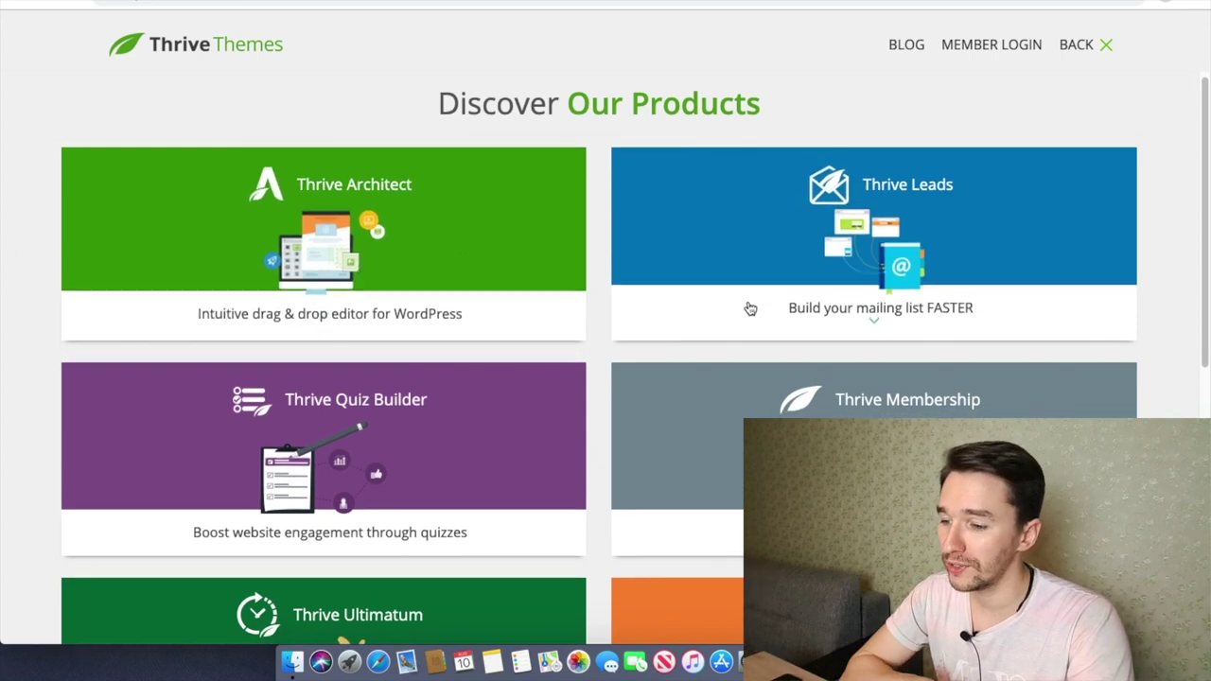
Step: Scroll through the Thrive Themes product list, then return to the WordPress Themes page
{"action": "scroll", "coordinate": [643, 332], "scroll_direction": "down", "scroll_amount": 5}
{"action": "scroll", "coordinate": [448, 286], "scroll_direction": "down", "scroll_amount": 1}
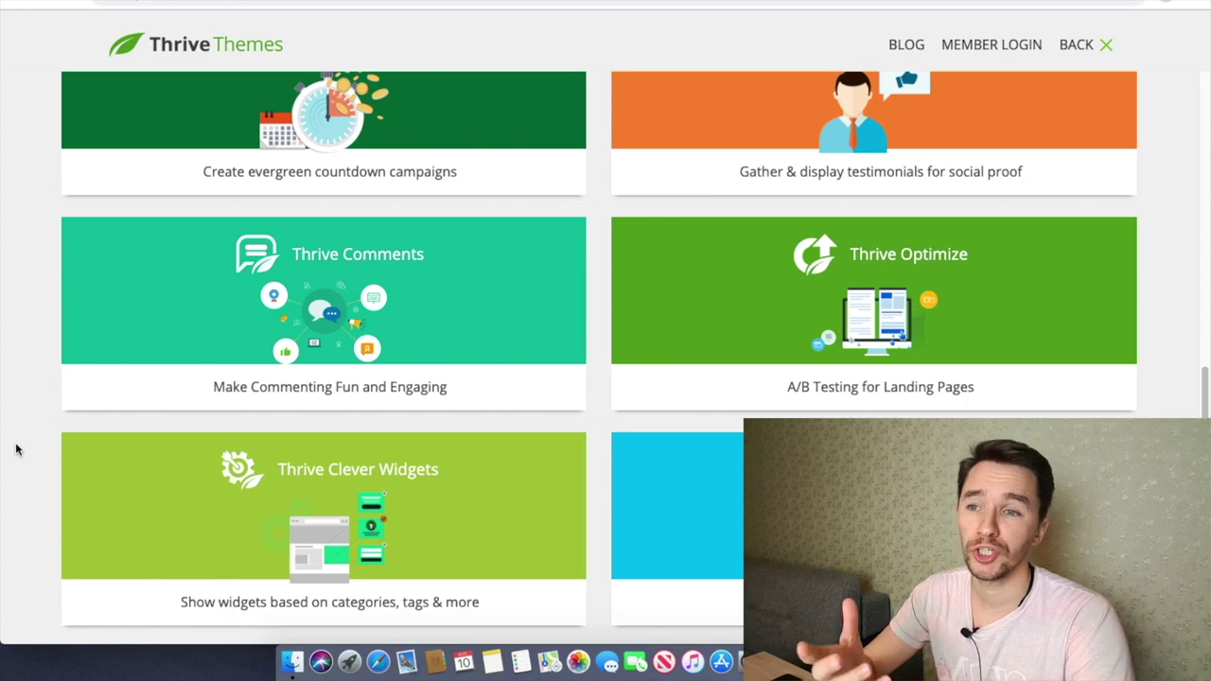
{"action": "scroll", "coordinate": [15, 449], "scroll_direction": "up", "scroll_amount": 10}
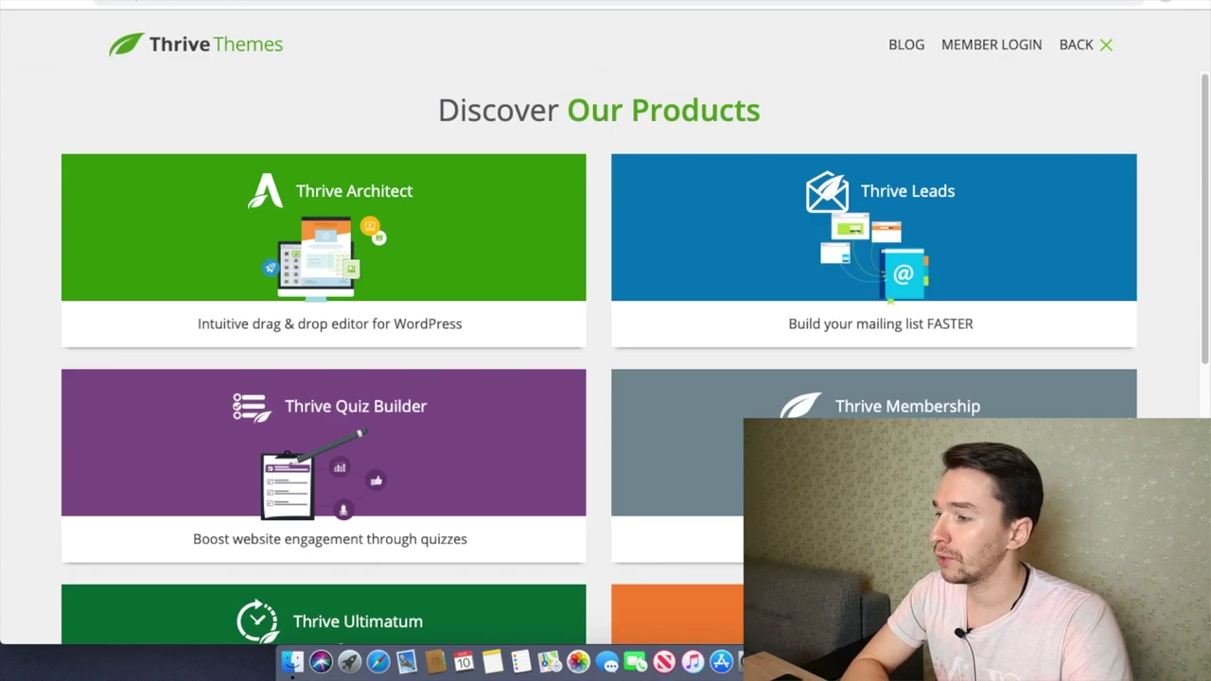
{"action": "left_click", "coordinate": [137, 6]}
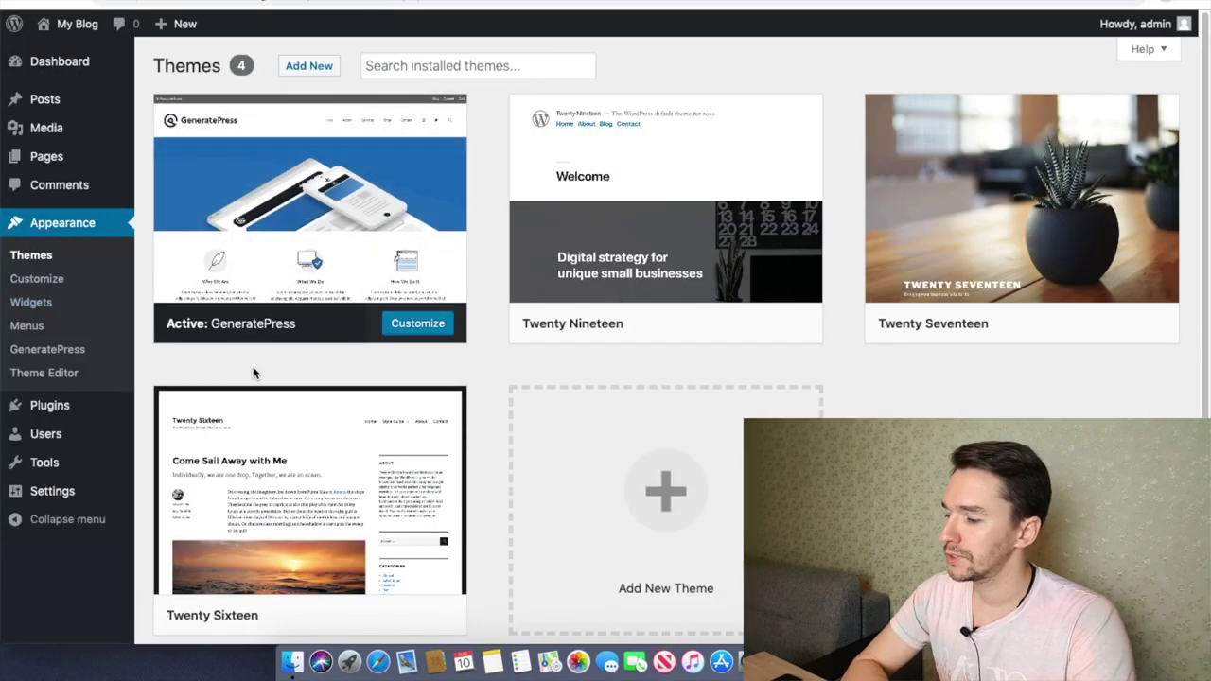
Step: In the customizer's Colors section, try the Default and Grey navigation colour presets
{"action": "left_click", "coordinate": [50, 280]}
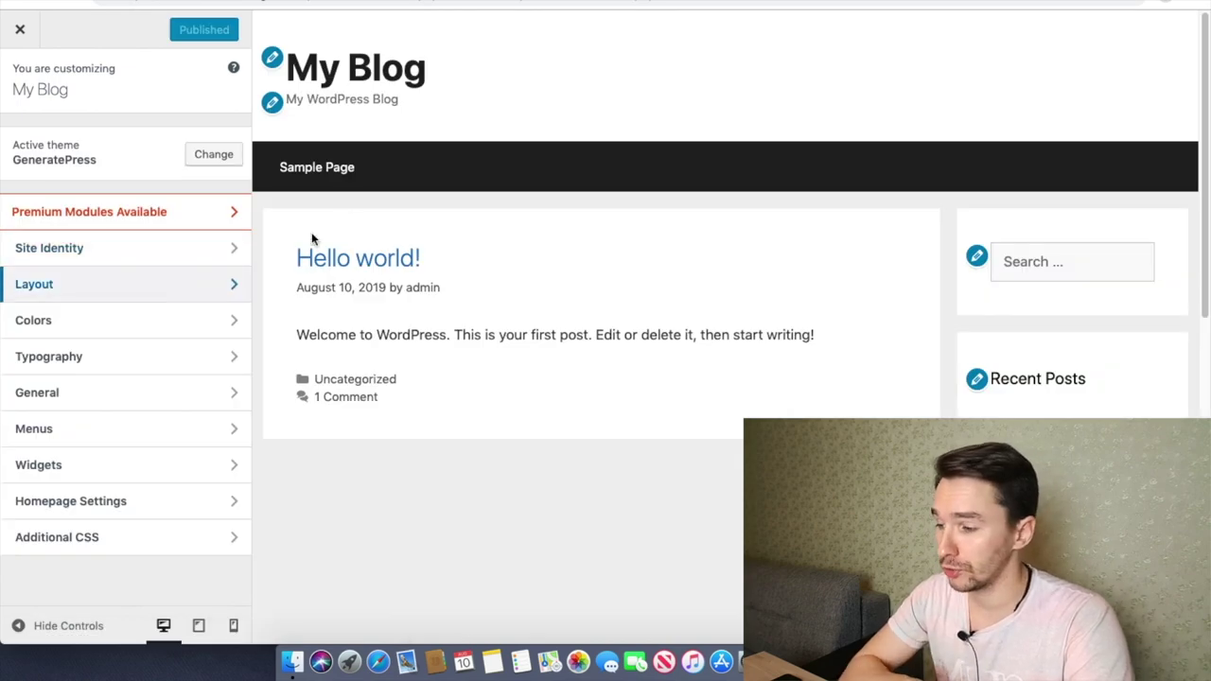
{"action": "left_click", "coordinate": [181, 318]}
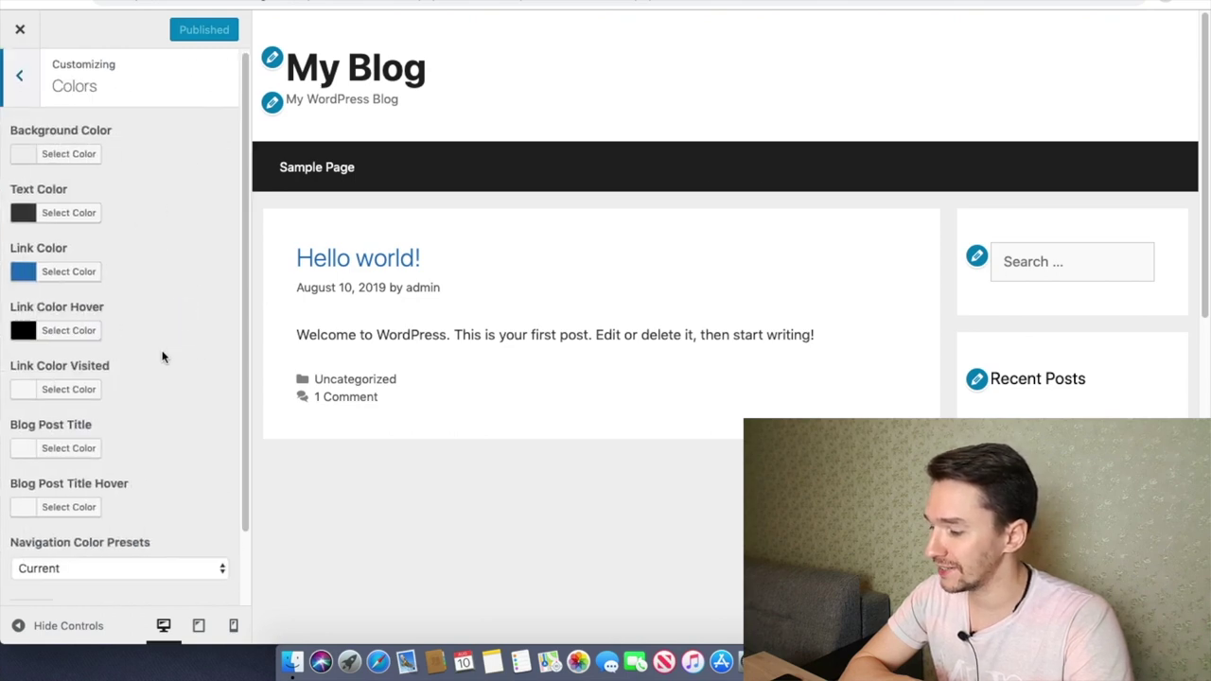
{"action": "scroll", "coordinate": [151, 378], "scroll_direction": "down", "scroll_amount": 1}
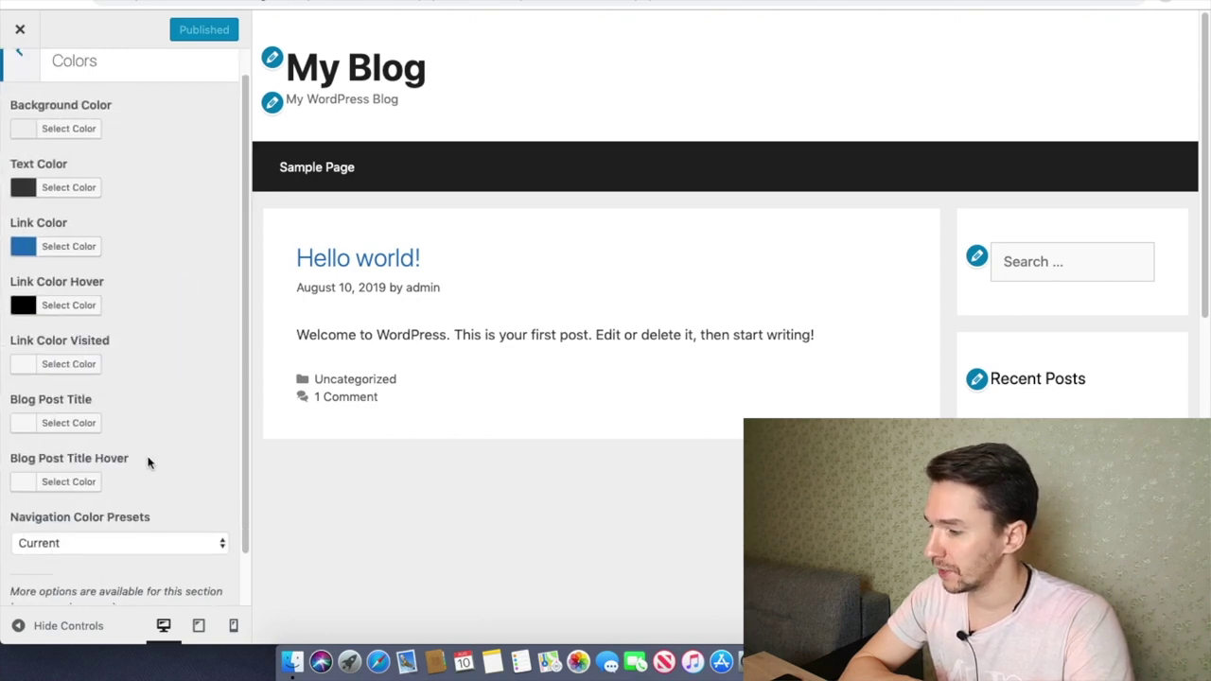
{"action": "left_click", "coordinate": [112, 541]}
{"action": "left_click", "coordinate": [103, 553]}
{"action": "left_click", "coordinate": [124, 537]}
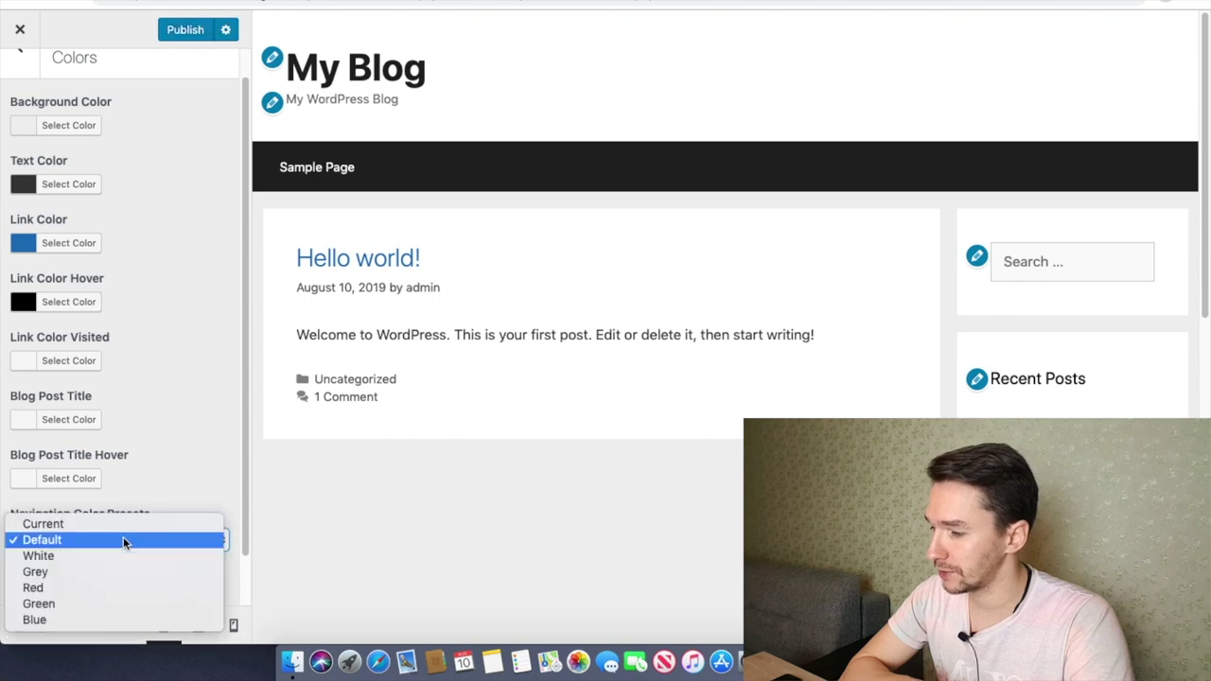
{"action": "left_click", "coordinate": [73, 572]}
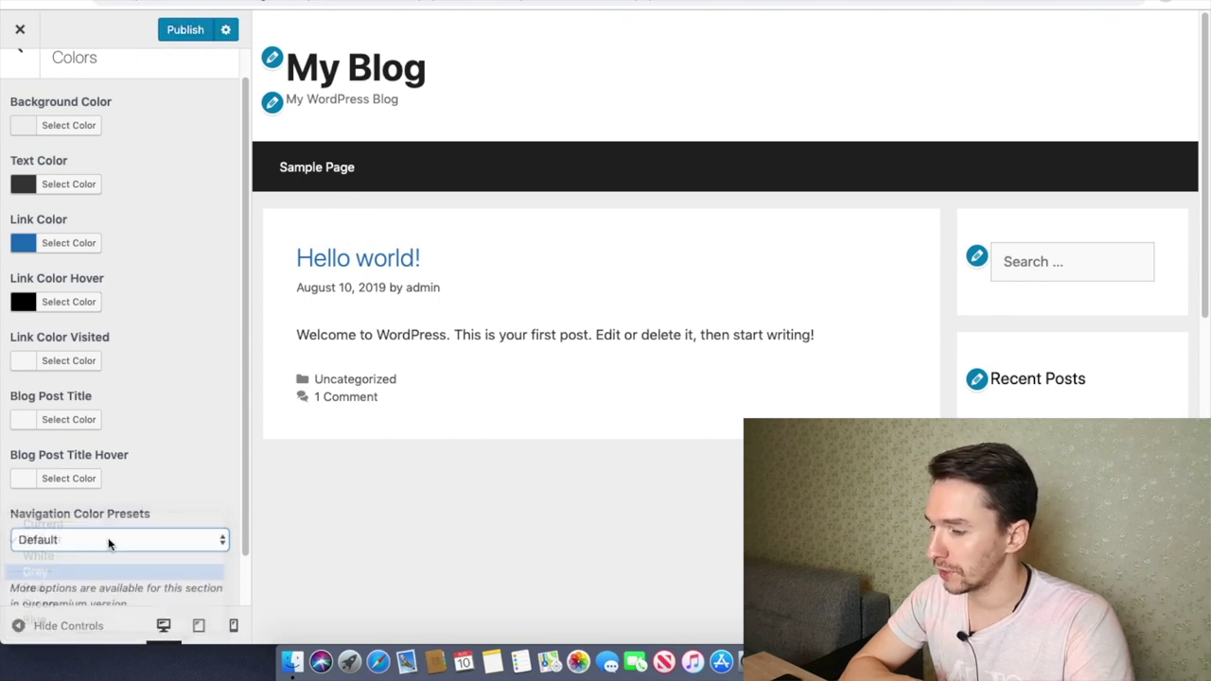
Step: Try the Red and White navigation presets, then settle on Blue
{"action": "left_click", "coordinate": [119, 533]}
{"action": "left_click", "coordinate": [96, 559]}
{"action": "left_click", "coordinate": [133, 539]}
{"action": "left_click", "coordinate": [102, 517]}
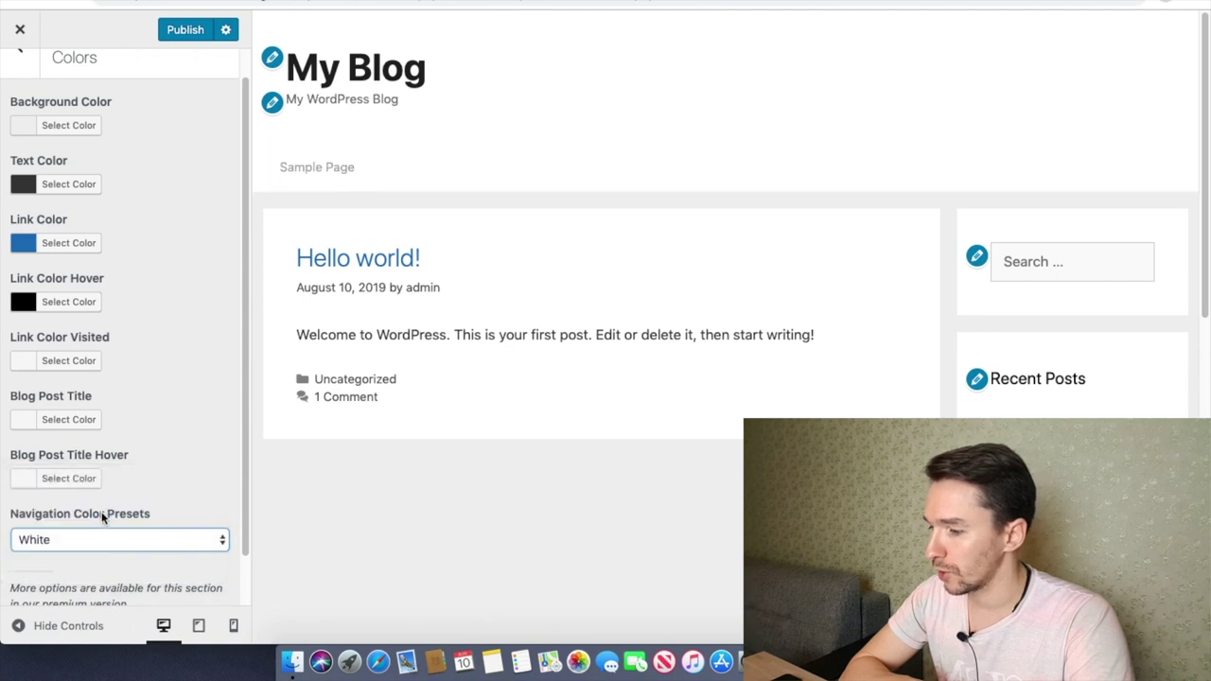
{"action": "left_click", "coordinate": [120, 539]}
{"action": "left_click", "coordinate": [81, 602]}
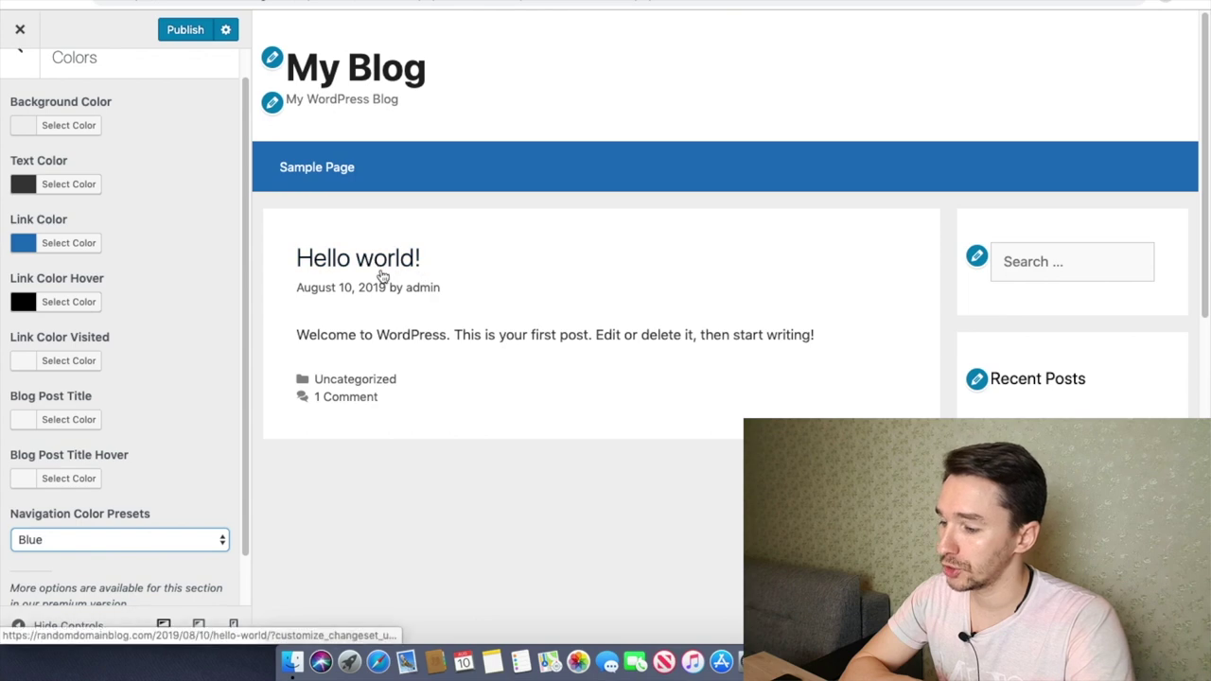
Step: Clear the accidental text selection in the preview and close the customizer unpublished
{"action": "left_click", "coordinate": [352, 337]}
{"action": "left_click_drag", "start_coordinate": [352, 337], "coordinate": [468, 337]}
{"action": "left_click", "coordinate": [538, 337]}
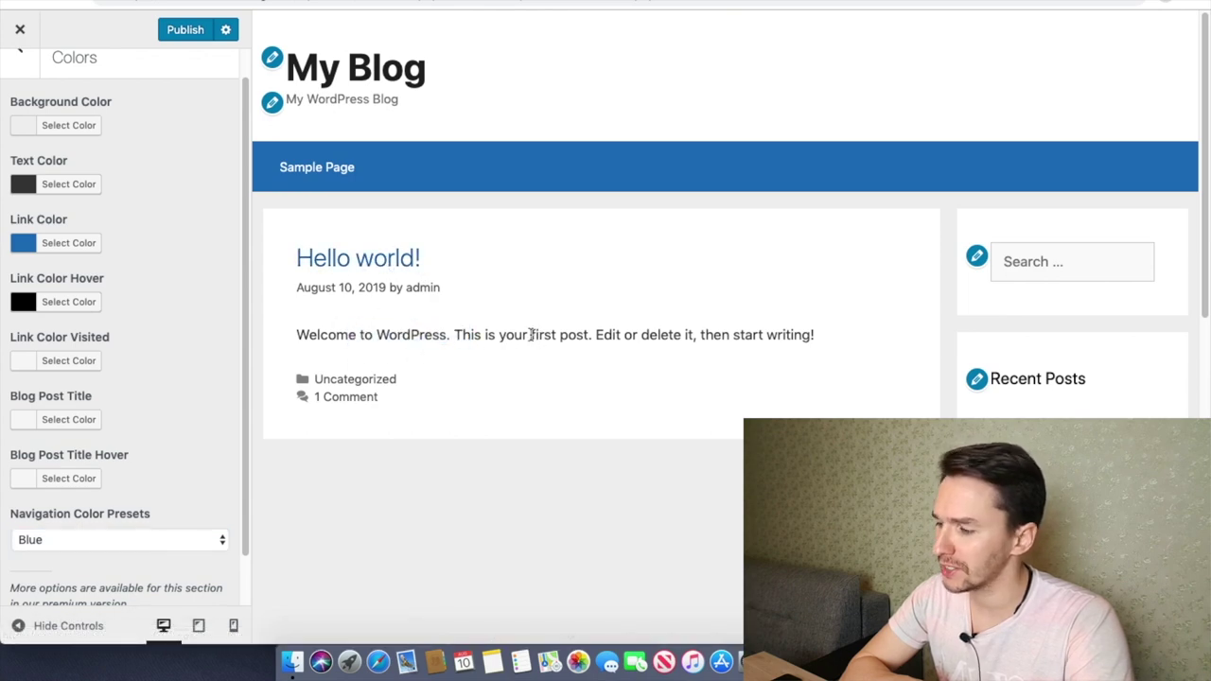
{"action": "left_click", "coordinate": [17, 28]}
Step: Discard the customizer changes and check General Settings: title My Blog, tagline My WordPress Blog
{"action": "left_click", "coordinate": [760, 111]}
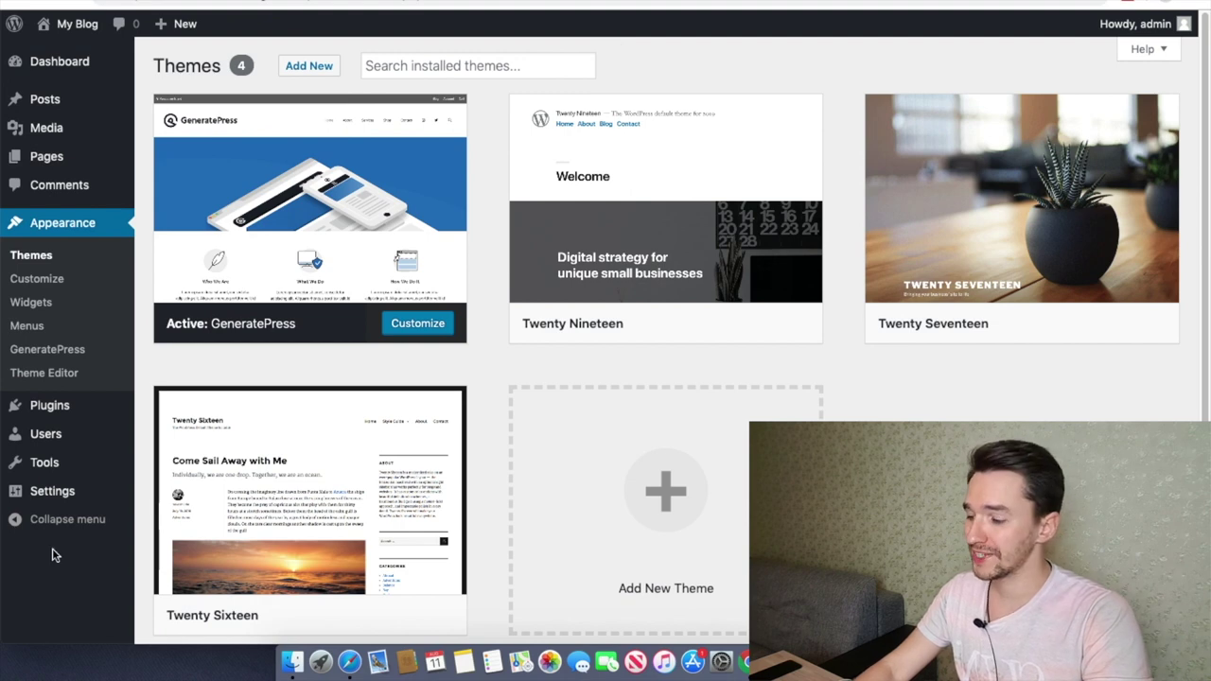
{"action": "left_click", "coordinate": [53, 494]}
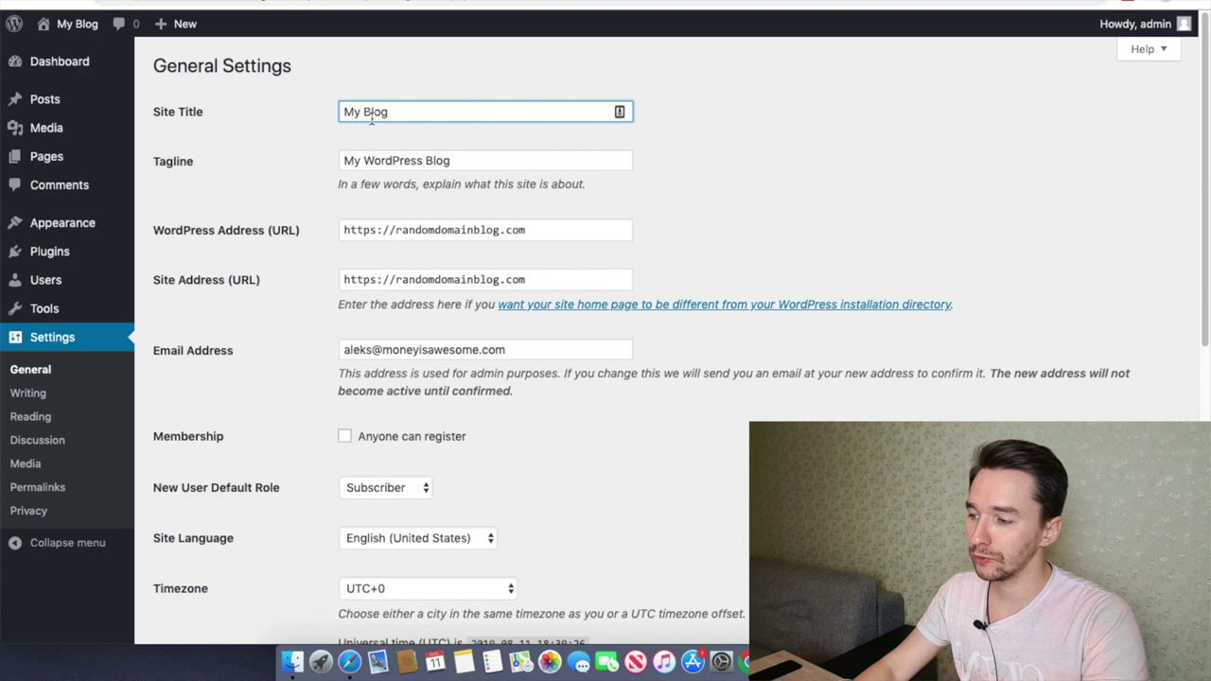
{"action": "left_click", "coordinate": [450, 161]}
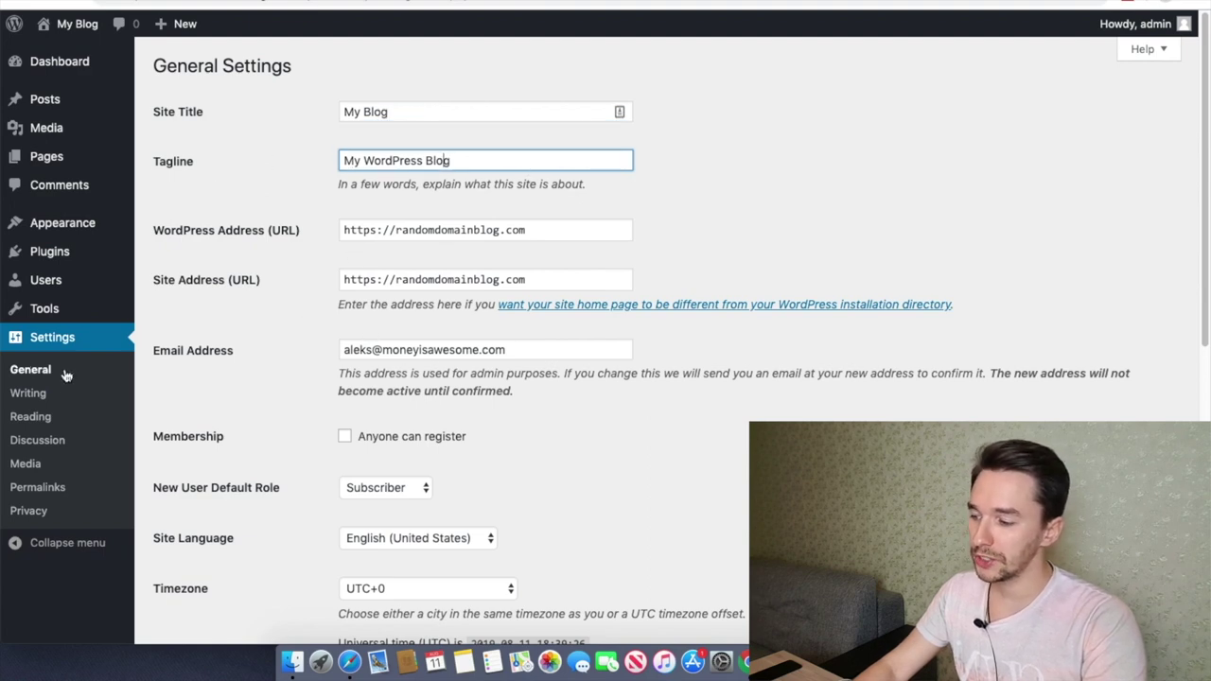
{"action": "left_click", "coordinate": [339, 281]}
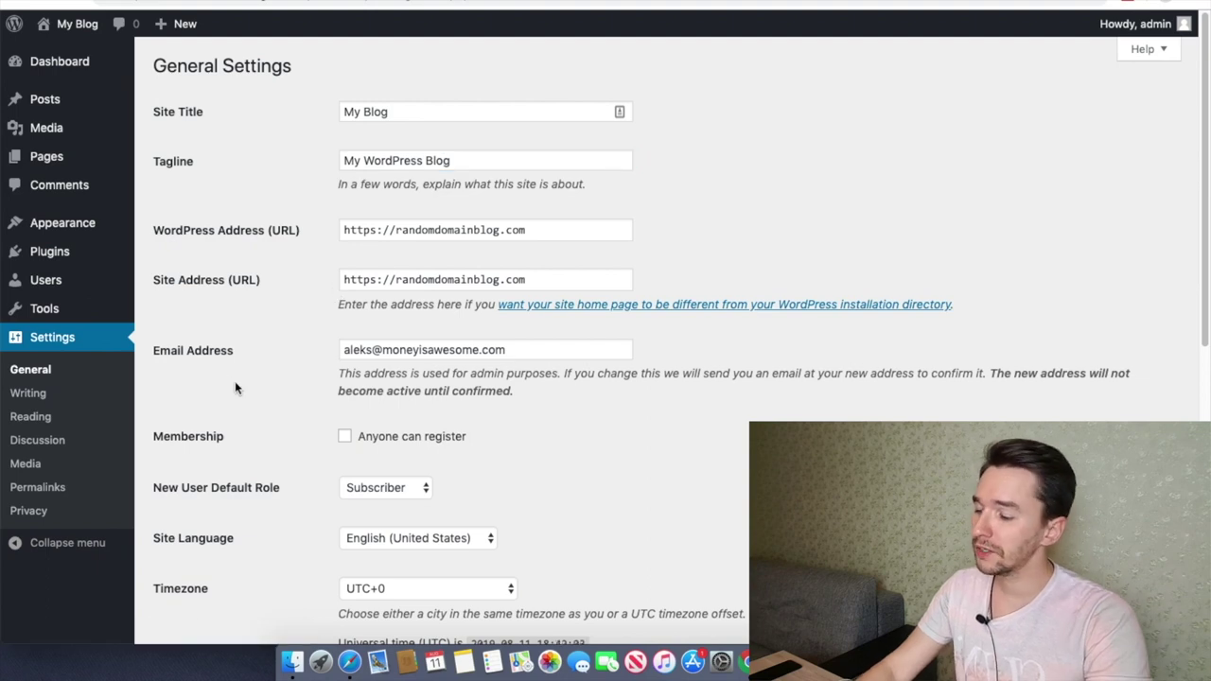
Step: Save the permalink structure as Post name (/%postname%/), then go to Appearance > Widgets
{"action": "left_click", "coordinate": [39, 490]}
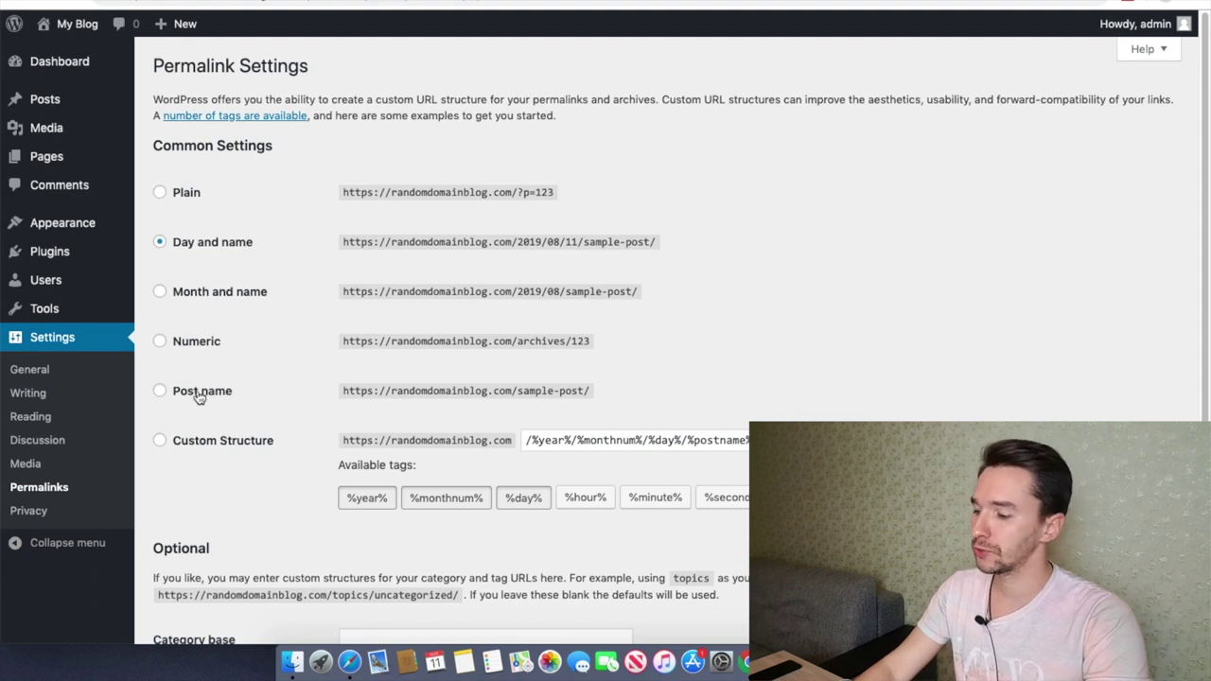
{"action": "left_click", "coordinate": [175, 398]}
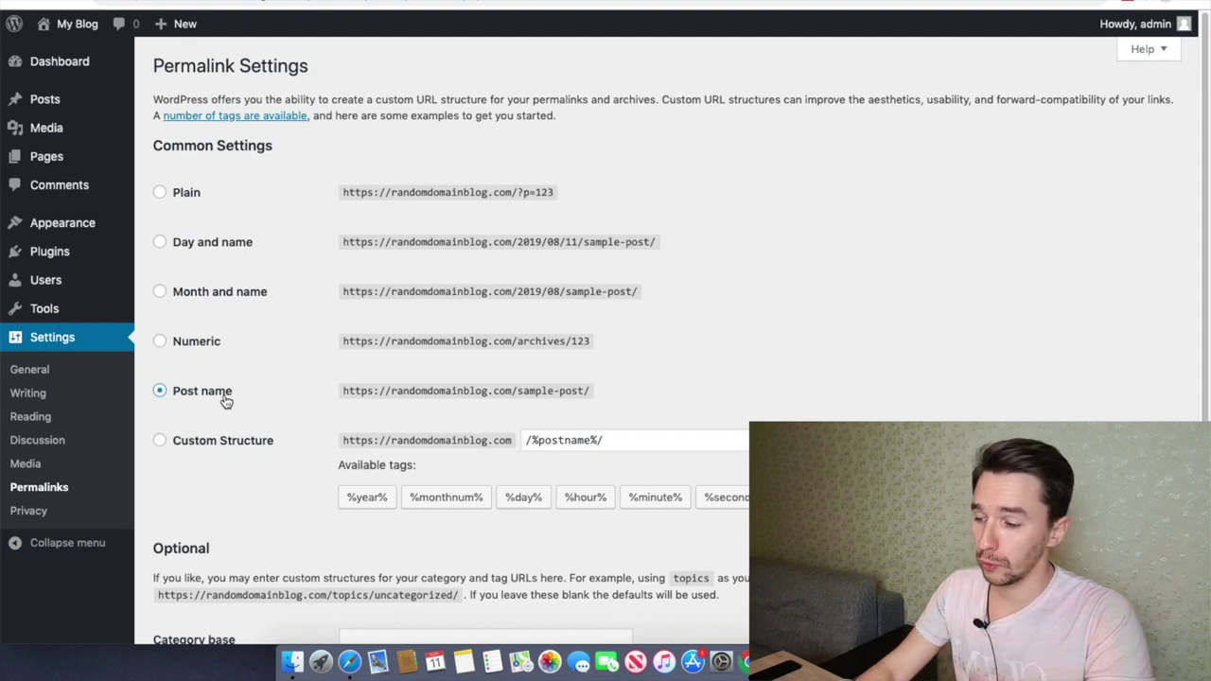
{"action": "scroll", "coordinate": [226, 402], "scroll_direction": "down", "scroll_amount": 3}
{"action": "left_click", "coordinate": [194, 560]}
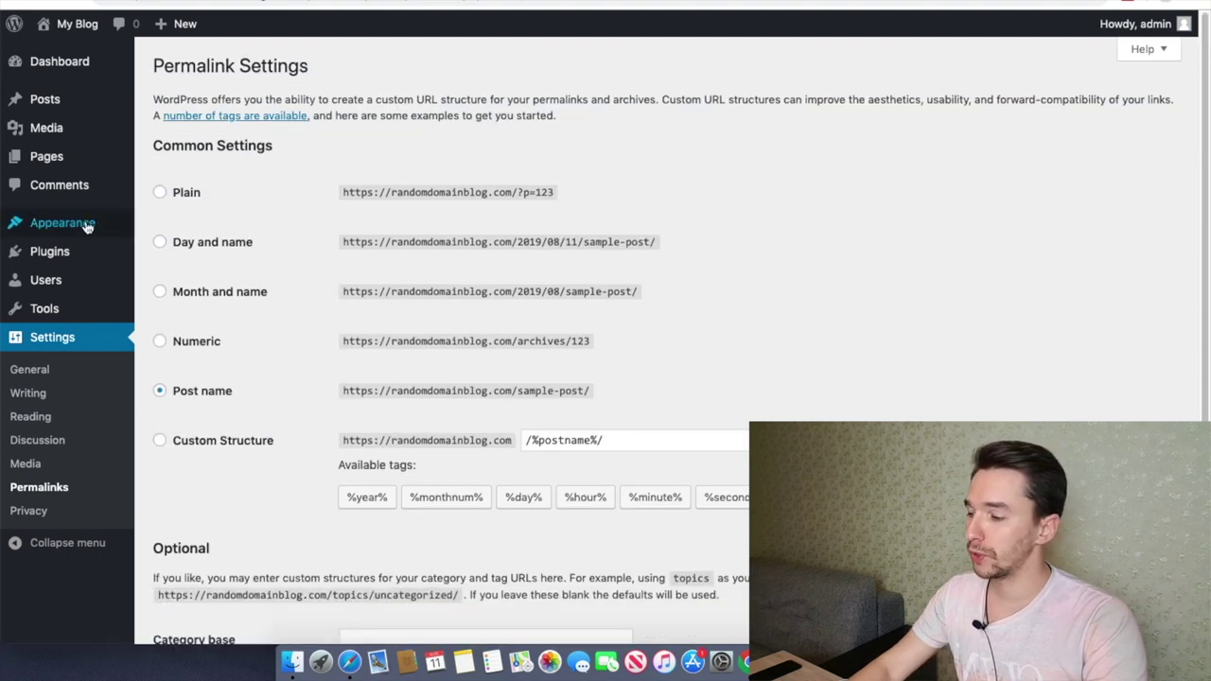
{"action": "mouse_move", "coordinate": [90, 228]}
{"action": "left_click", "coordinate": [178, 273]}
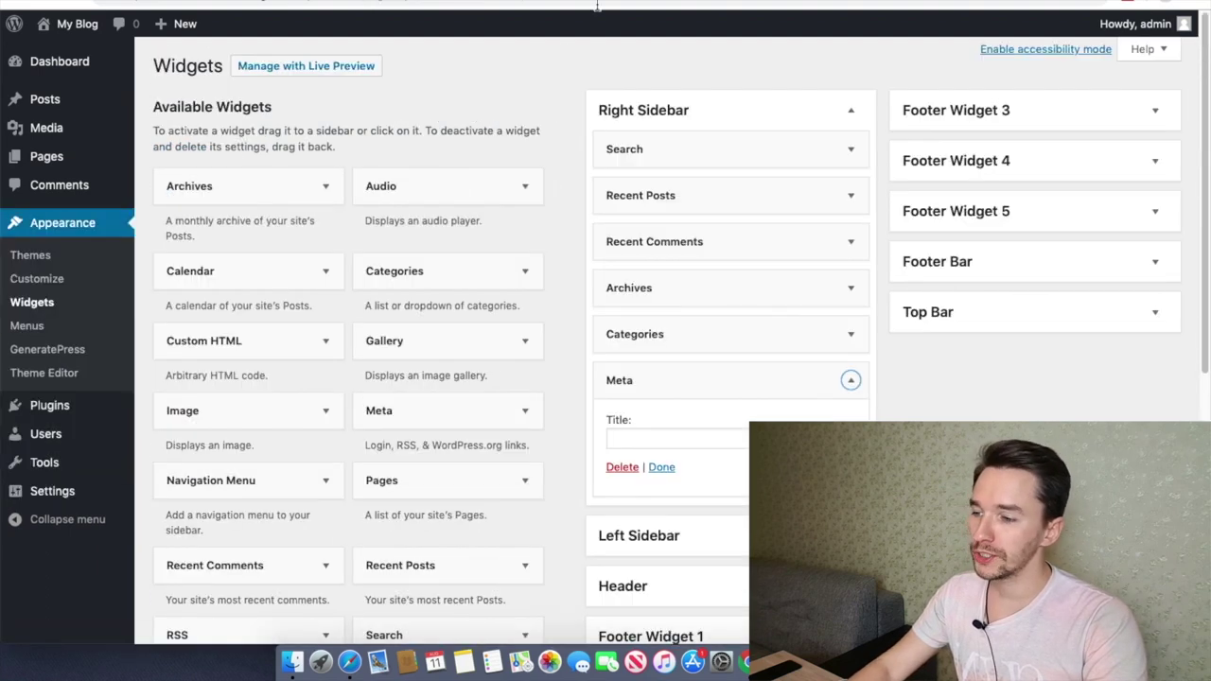
{"action": "left_click", "coordinate": [597, 6]}
{"action": "scroll", "coordinate": [941, 255], "scroll_direction": "down", "scroll_amount": 5}
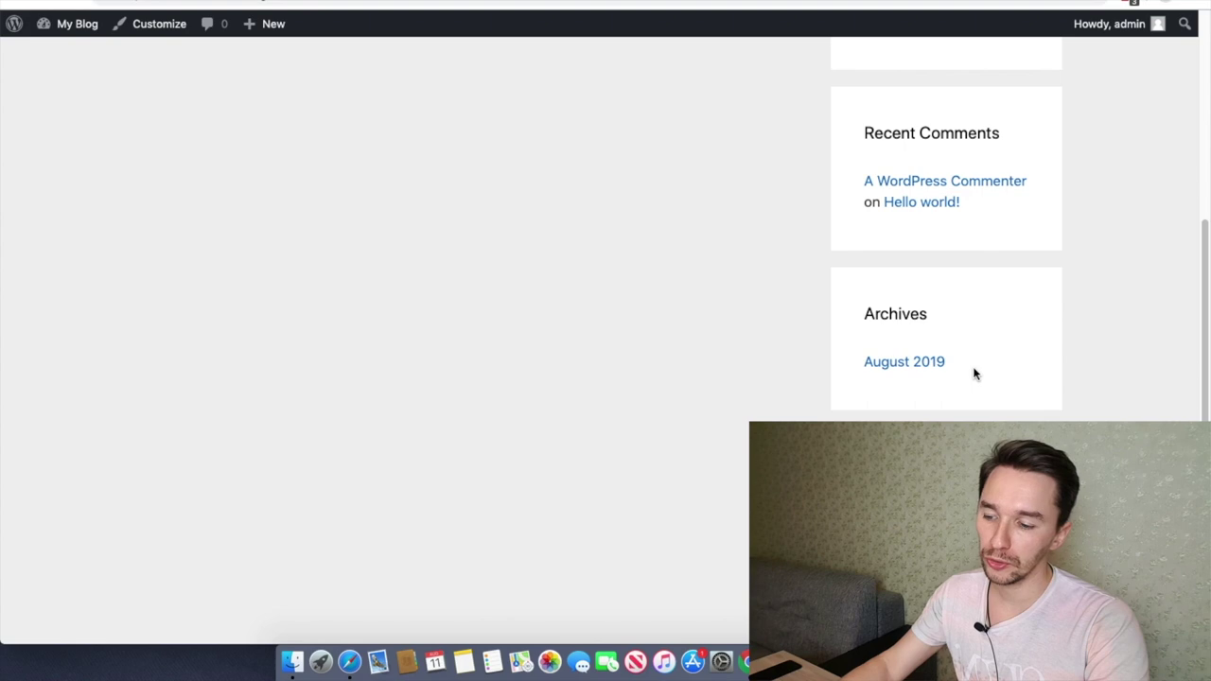
{"action": "scroll", "coordinate": [976, 370], "scroll_direction": "down", "scroll_amount": 3}
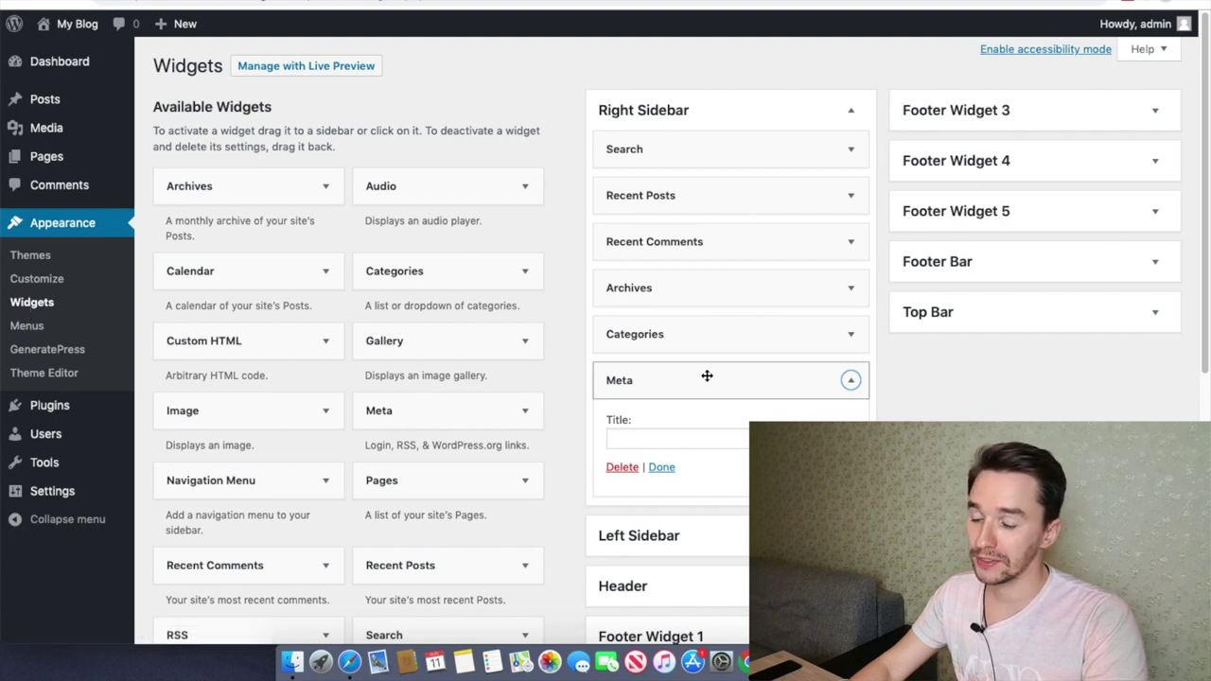
Step: Delete the Meta and Archives widgets from the Right Sidebar, then expand Recent Posts and Search
{"action": "left_click", "coordinate": [624, 468]}
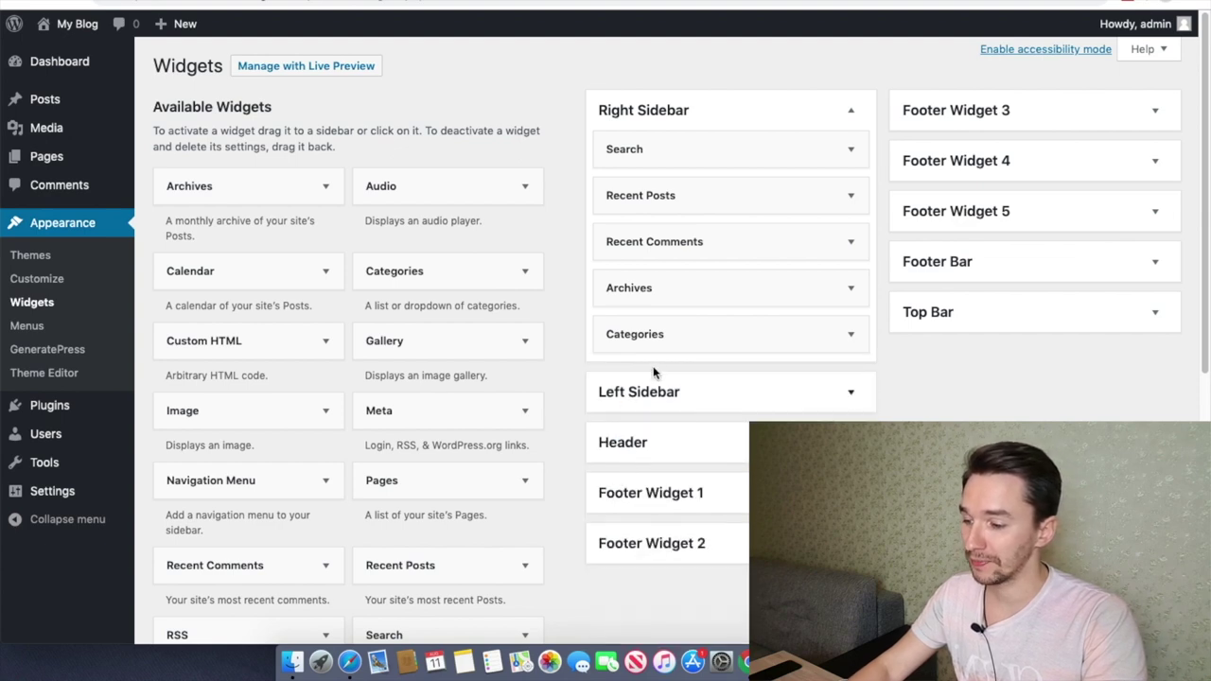
{"action": "left_click", "coordinate": [656, 334]}
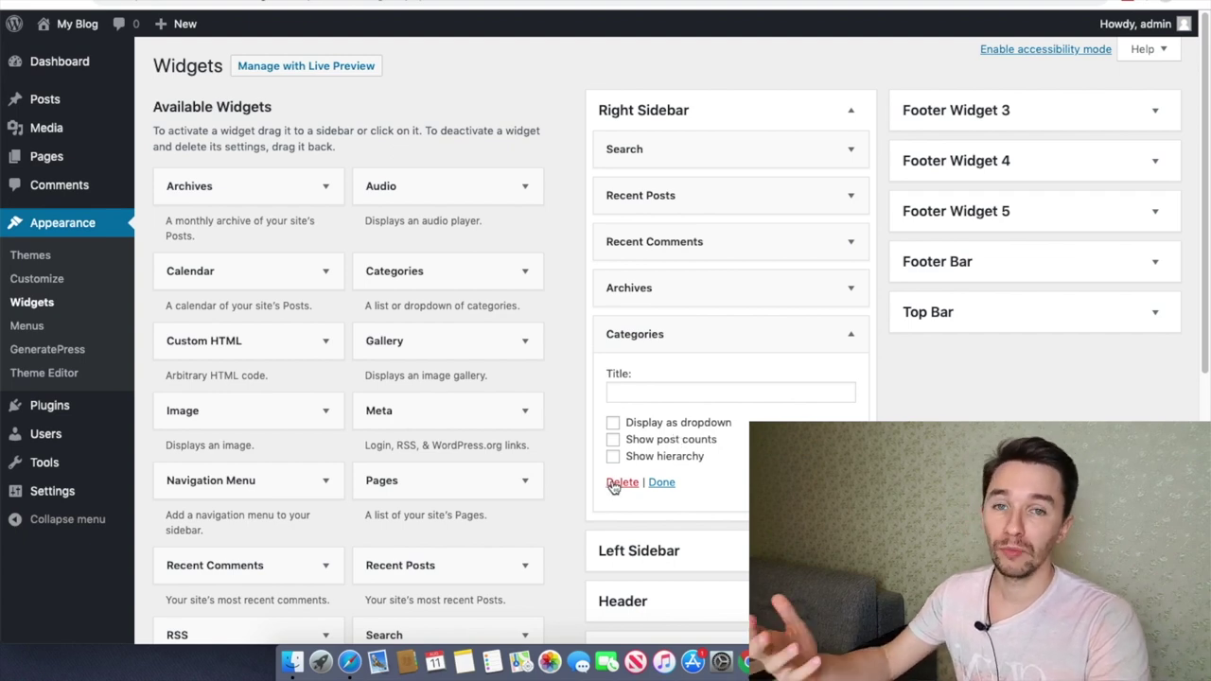
{"action": "left_click", "coordinate": [687, 327]}
{"action": "left_click", "coordinate": [679, 289]}
{"action": "left_click", "coordinate": [623, 421]}
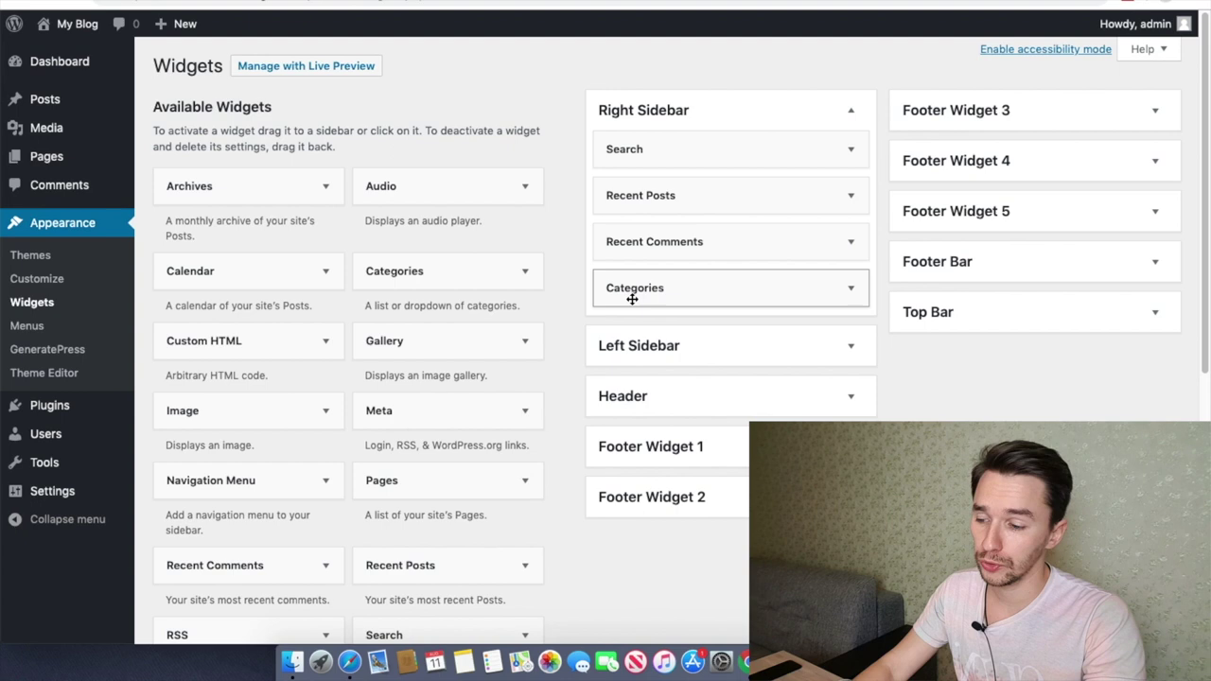
{"action": "left_click", "coordinate": [662, 195]}
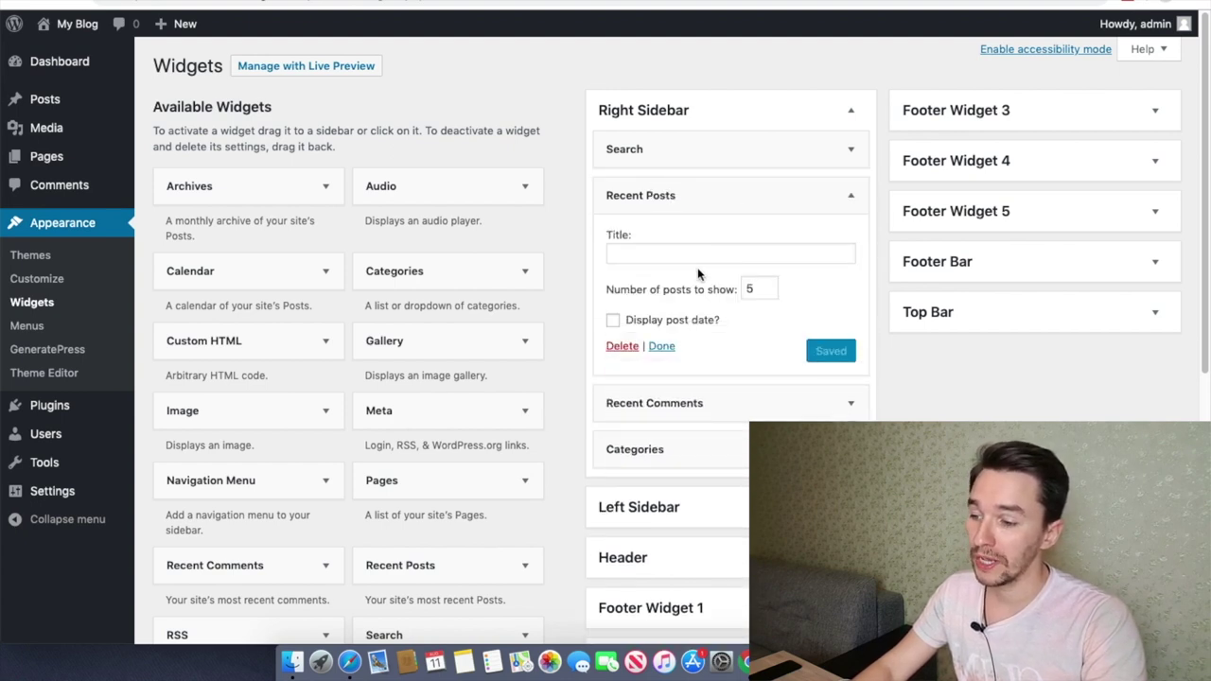
{"action": "left_click", "coordinate": [697, 157]}
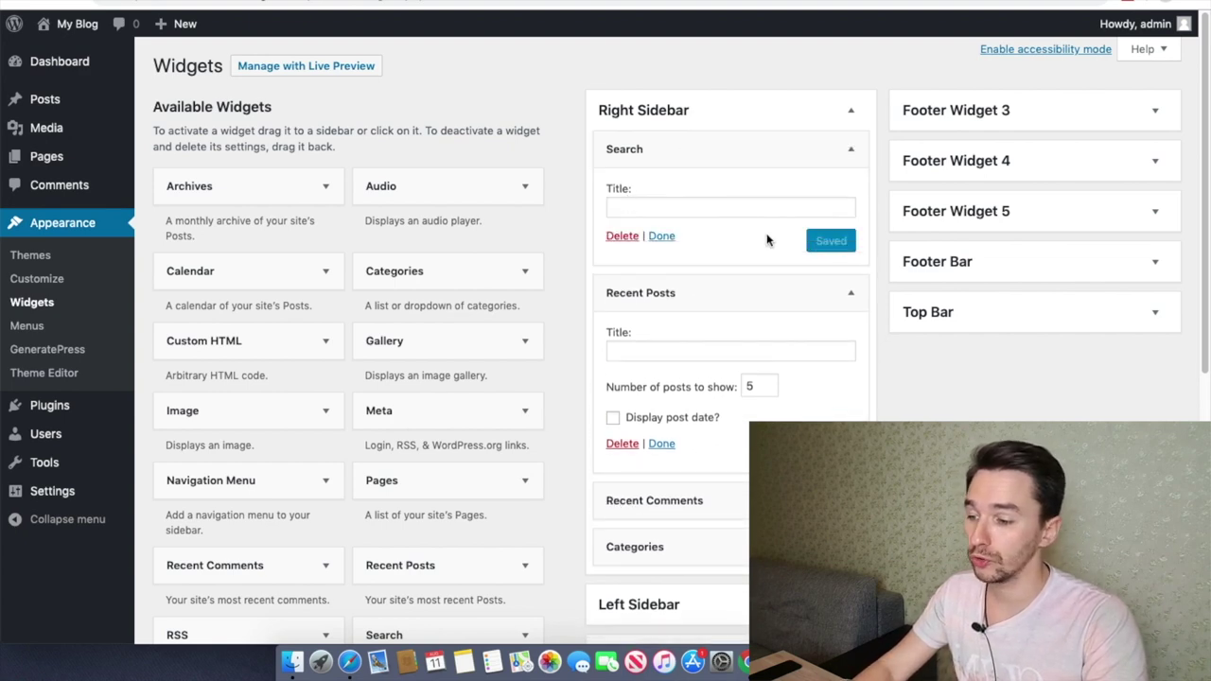
{"action": "scroll", "coordinate": [749, 313], "scroll_direction": "down", "scroll_amount": 3}
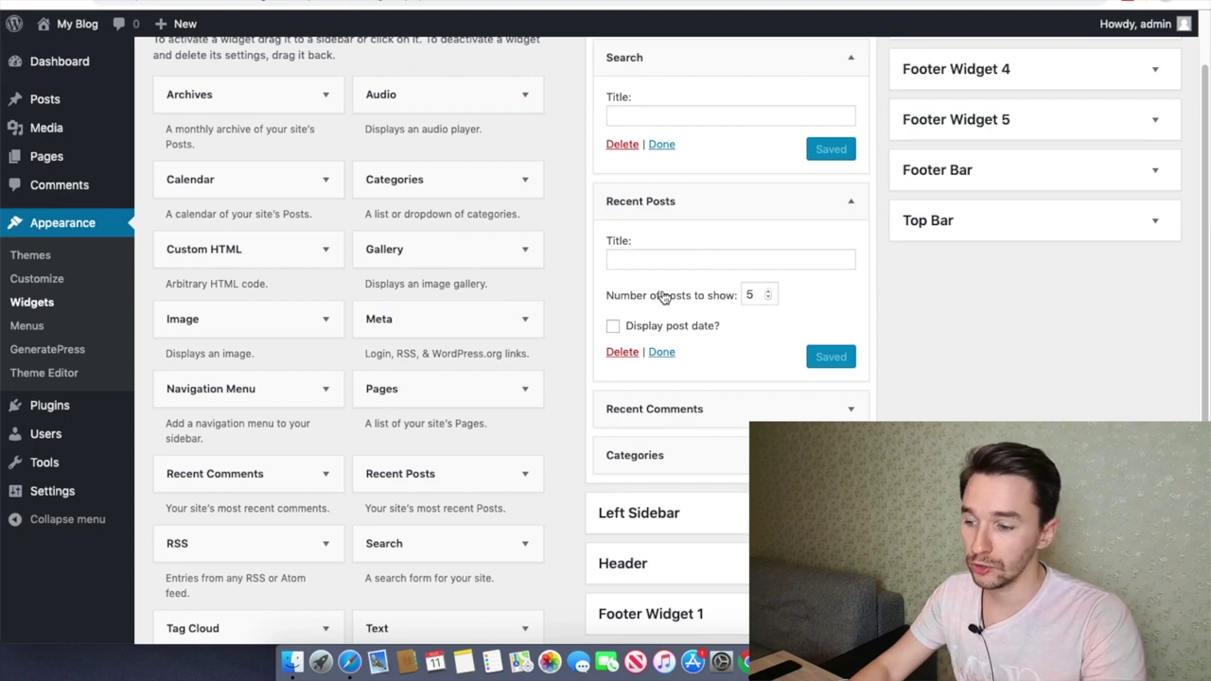
Step: Set the Recent Posts widget to show 10 posts and save it
{"action": "double_click", "coordinate": [762, 296]}
{"action": "type", "text": "10"}
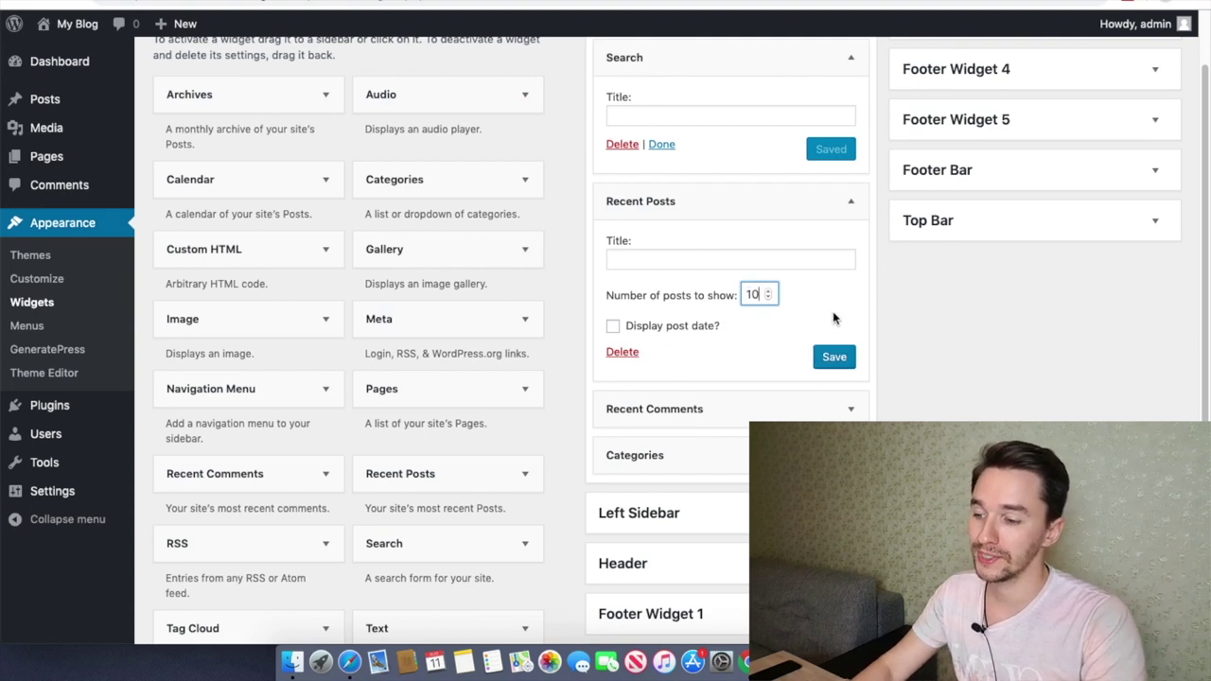
{"action": "left_click", "coordinate": [831, 360]}
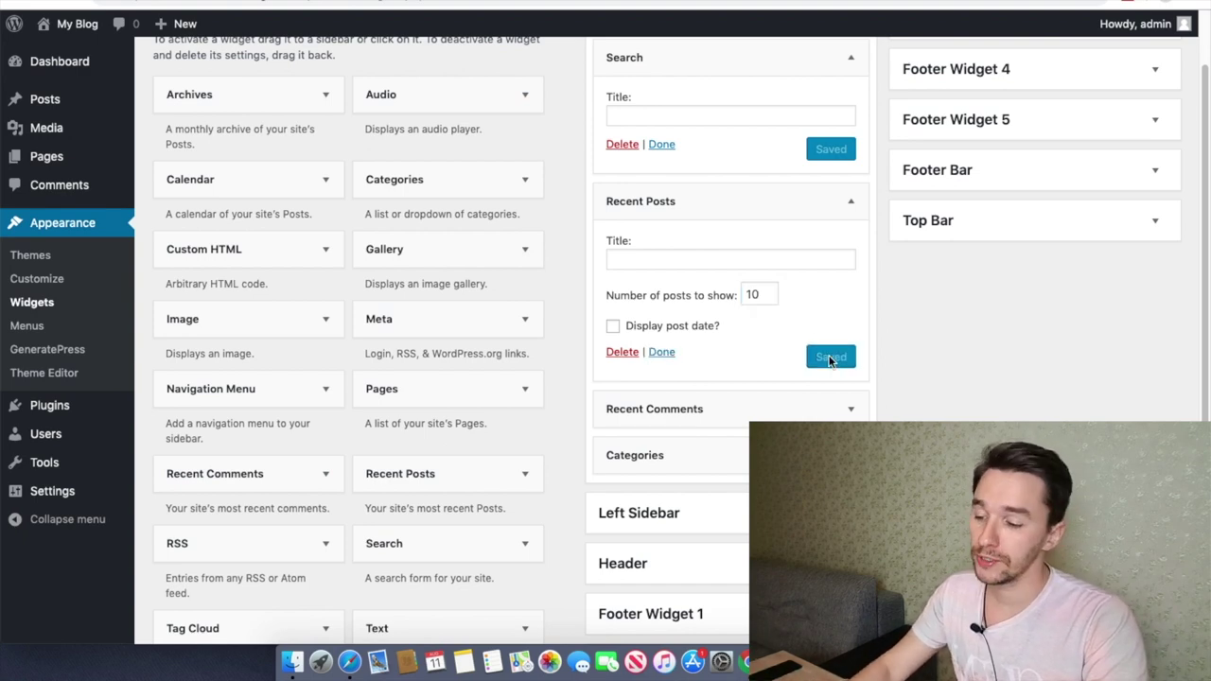
Step: Delete the Recent Comments widget from the Right Sidebar
{"action": "left_click", "coordinate": [769, 407]}
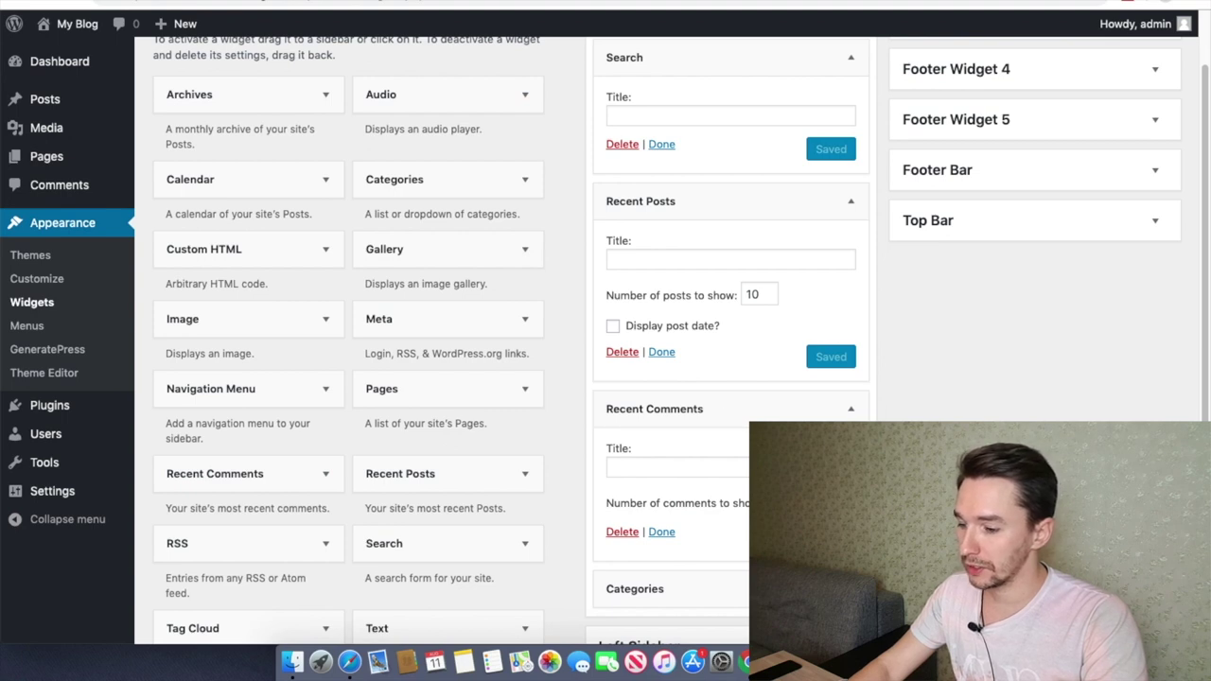
{"action": "scroll", "coordinate": [682, 340], "scroll_direction": "down", "scroll_amount": 1}
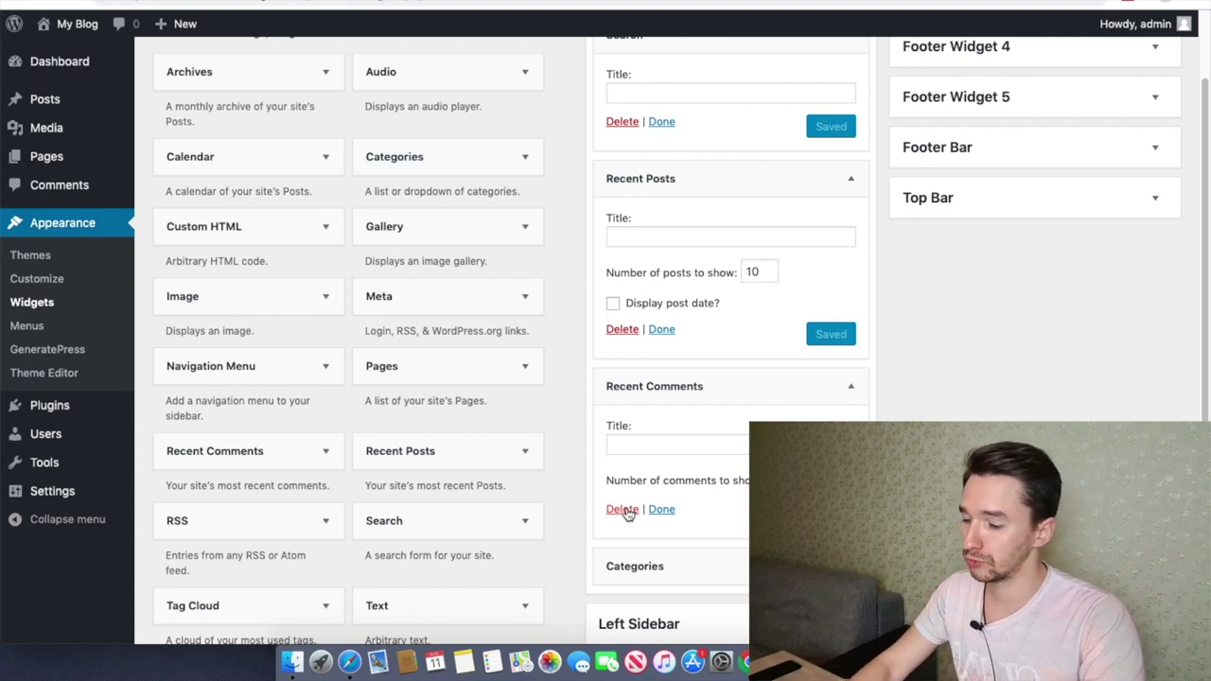
{"action": "left_click", "coordinate": [621, 509]}
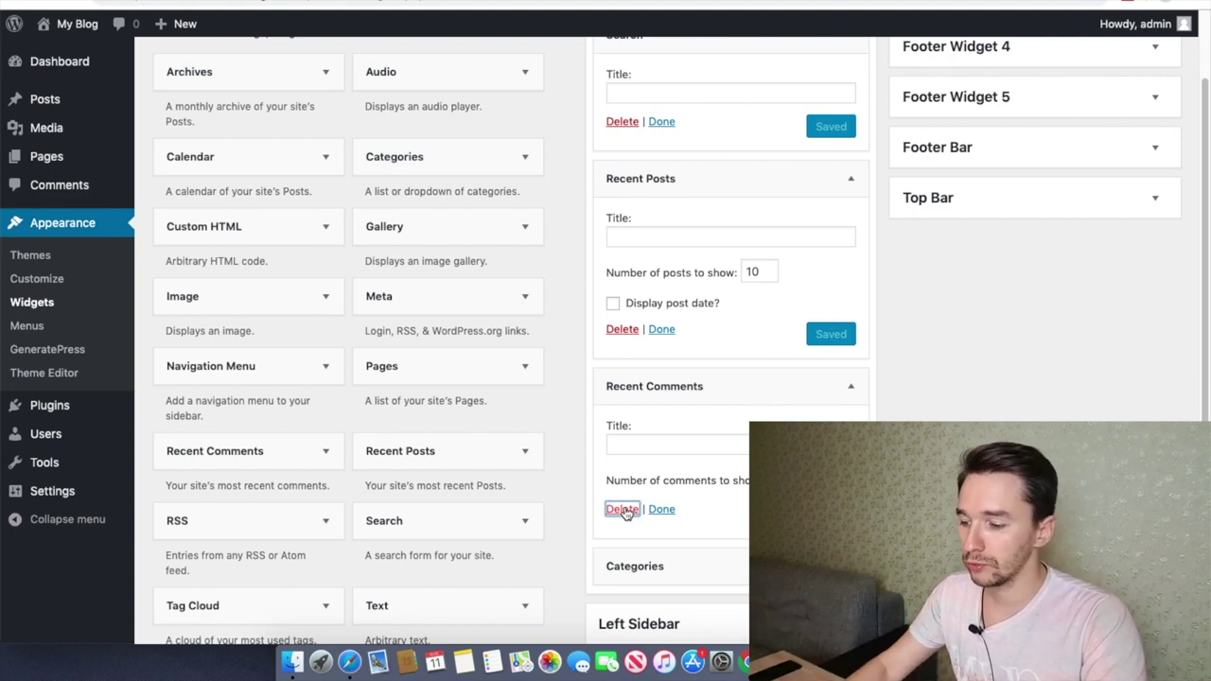
{"action": "scroll", "coordinate": [740, 473], "scroll_direction": "up", "scroll_amount": 3}
{"action": "scroll", "coordinate": [740, 473], "scroll_direction": "down", "scroll_amount": 5}
{"action": "scroll", "coordinate": [740, 473], "scroll_direction": "up", "scroll_amount": 5}
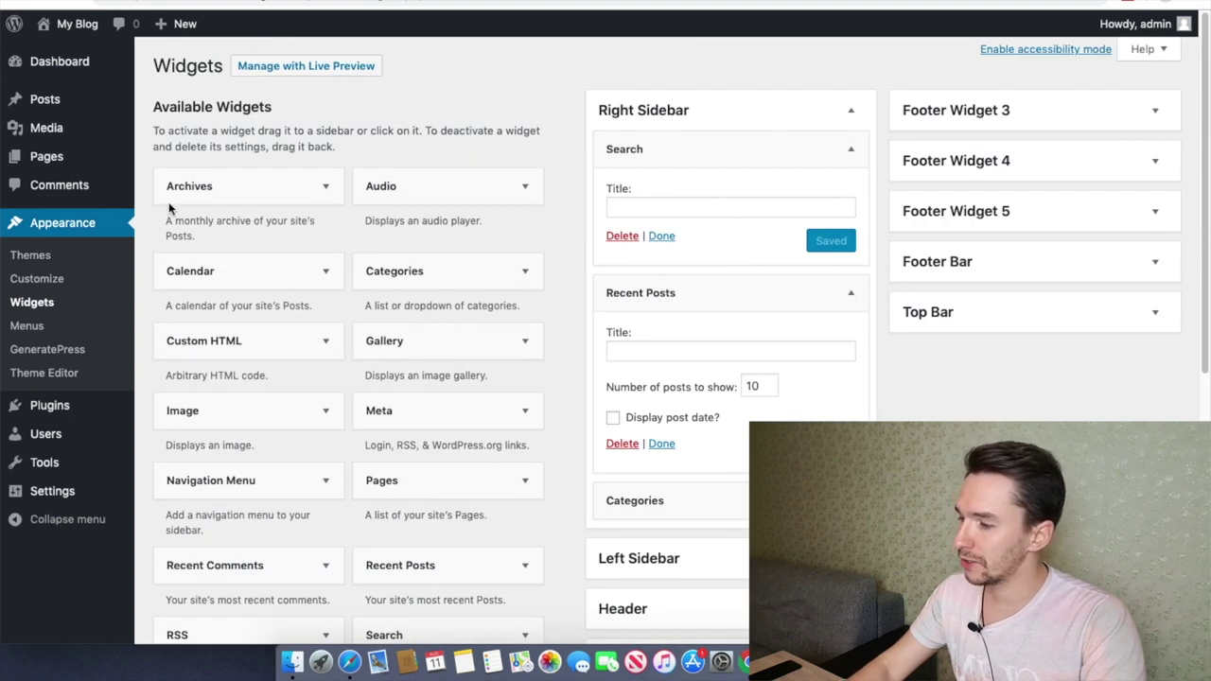
Step: Open the Pages list showing the draft Privacy Policy and published Sample Page
{"action": "left_click", "coordinate": [36, 159]}
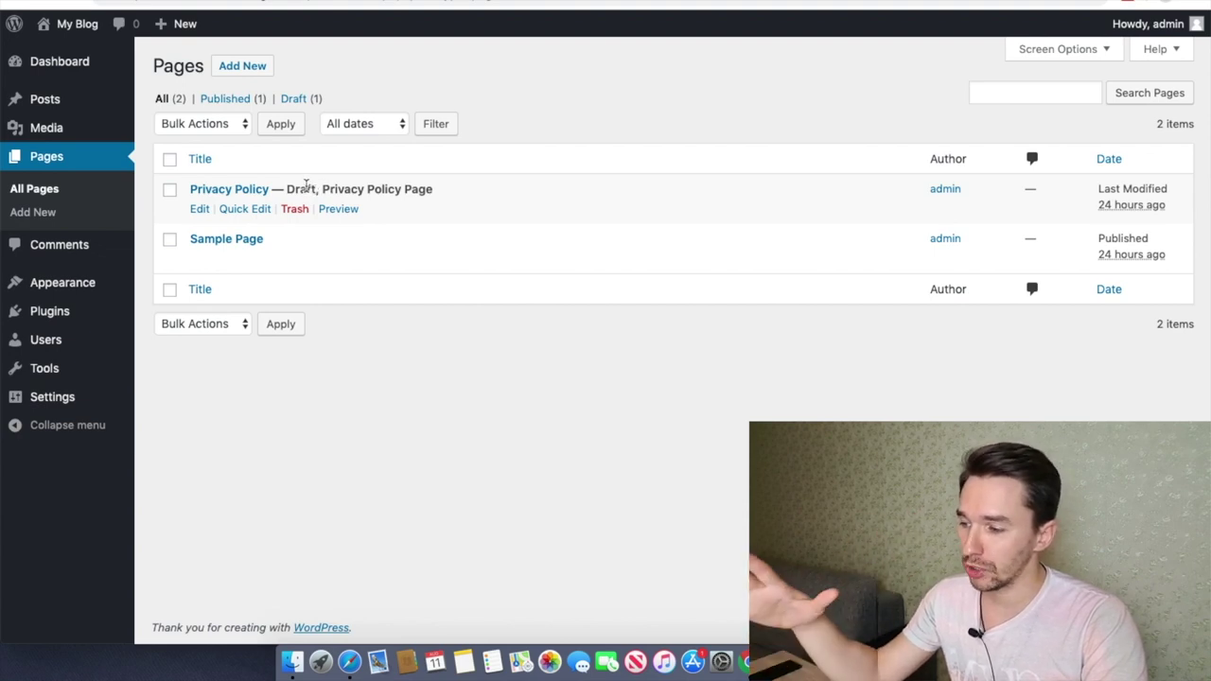
Step: Open the Privacy Policy page in the editor and read through its text
{"action": "left_click", "coordinate": [198, 209]}
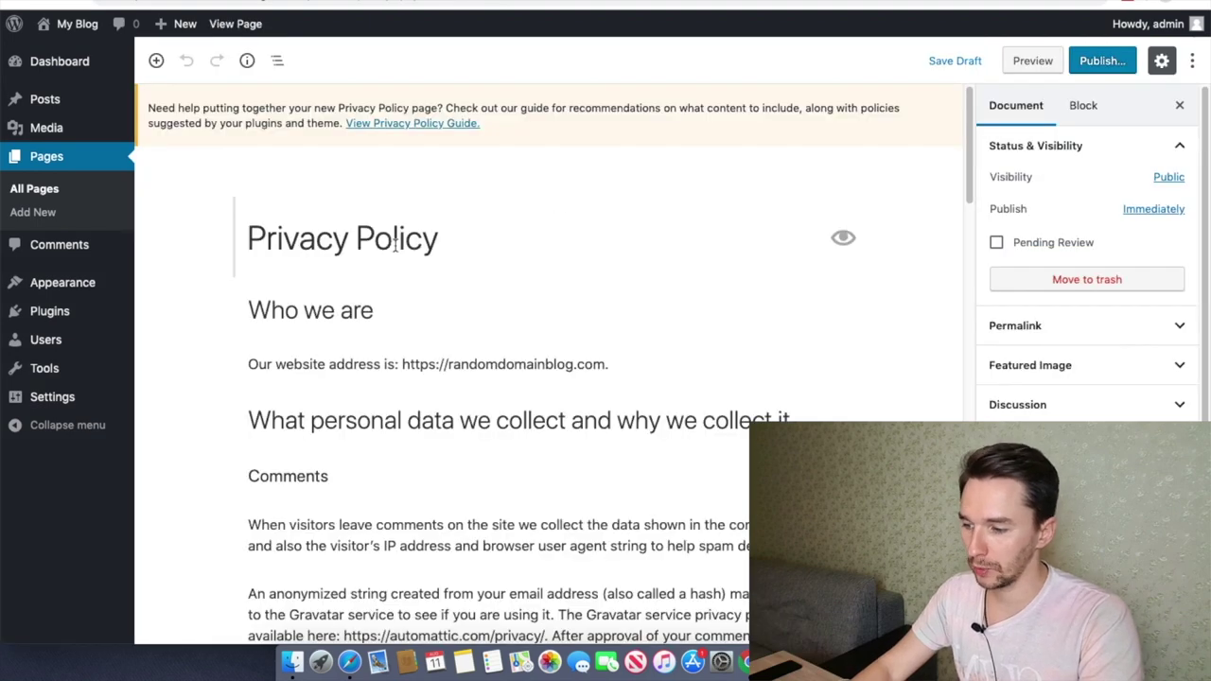
{"action": "scroll", "coordinate": [398, 246], "scroll_direction": "down", "scroll_amount": 3}
{"action": "scroll", "coordinate": [408, 255], "scroll_direction": "down", "scroll_amount": 3}
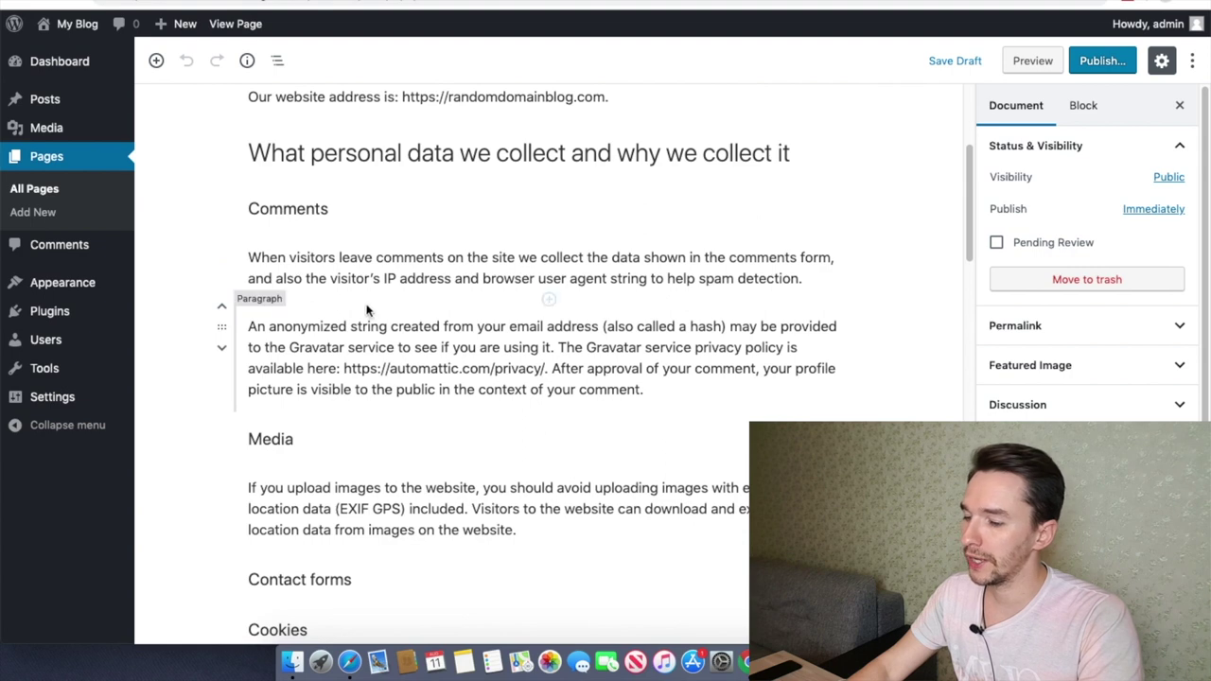
{"action": "scroll", "coordinate": [367, 311], "scroll_direction": "down", "scroll_amount": 3}
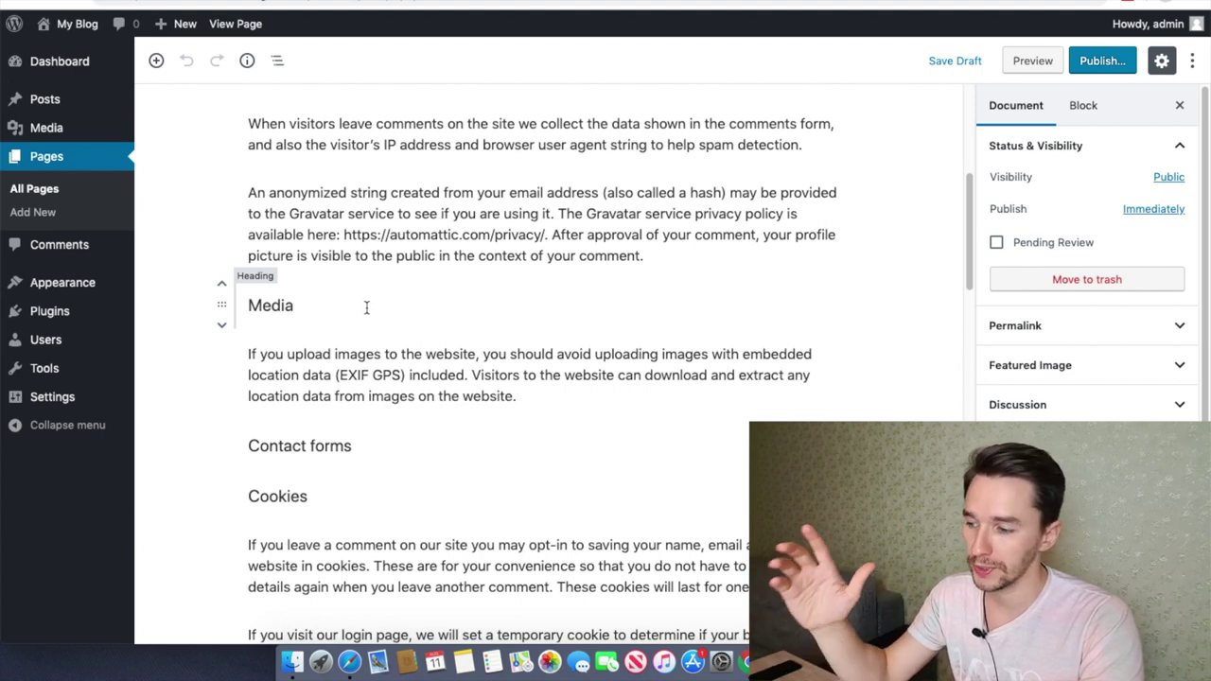
{"action": "scroll", "coordinate": [365, 307], "scroll_direction": "down", "scroll_amount": 1}
{"action": "scroll", "coordinate": [365, 306], "scroll_direction": "down", "scroll_amount": 3}
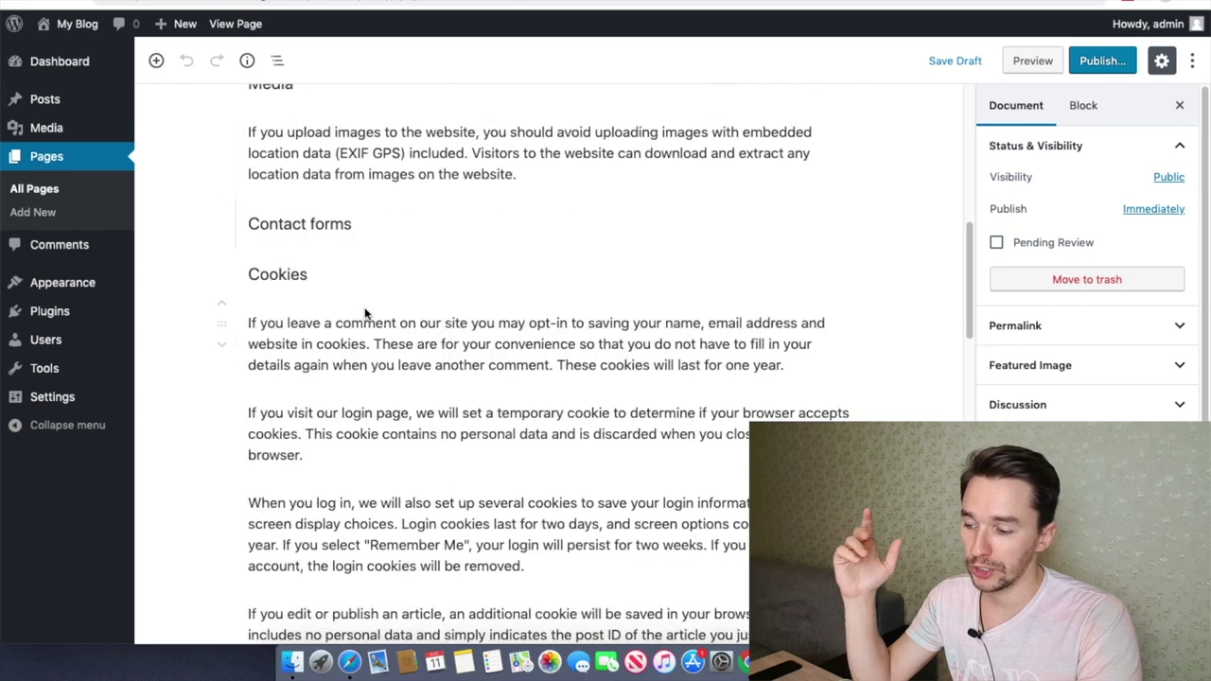
{"action": "scroll", "coordinate": [366, 309], "scroll_direction": "down", "scroll_amount": 5}
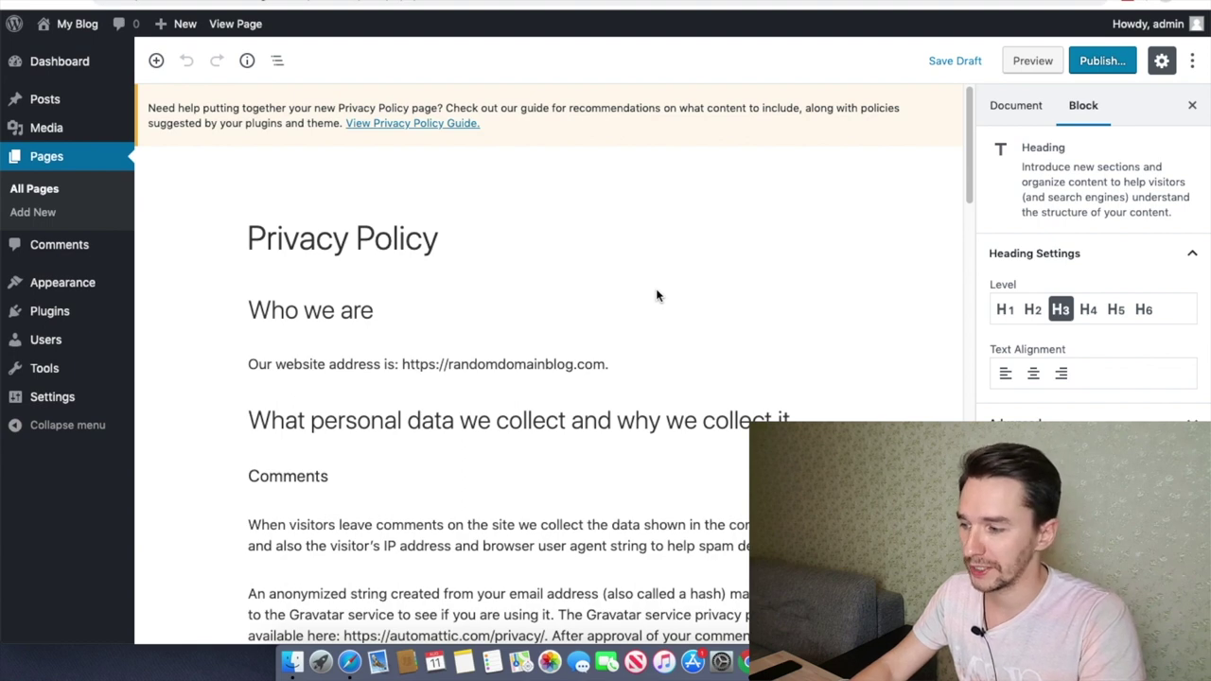
Step: Publish the Privacy Policy page and confirm it appears in the site menu
{"action": "left_click", "coordinate": [1101, 60]}
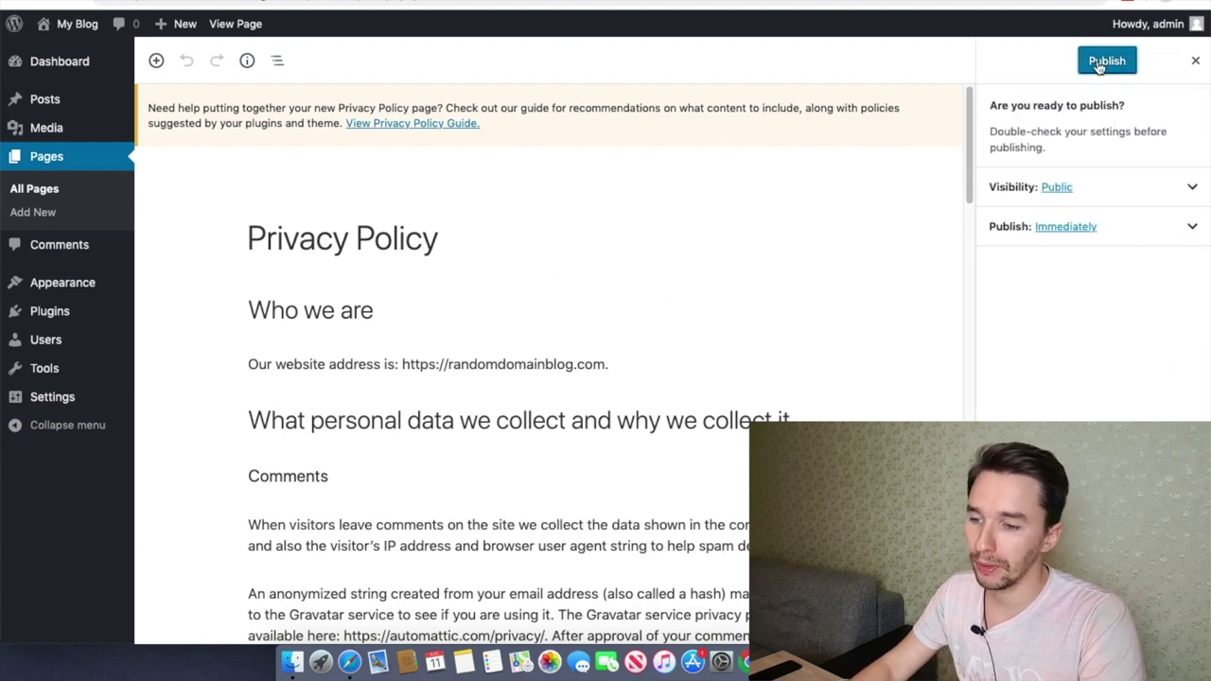
{"action": "left_click", "coordinate": [1098, 63]}
{"action": "left_click", "coordinate": [861, 668]}
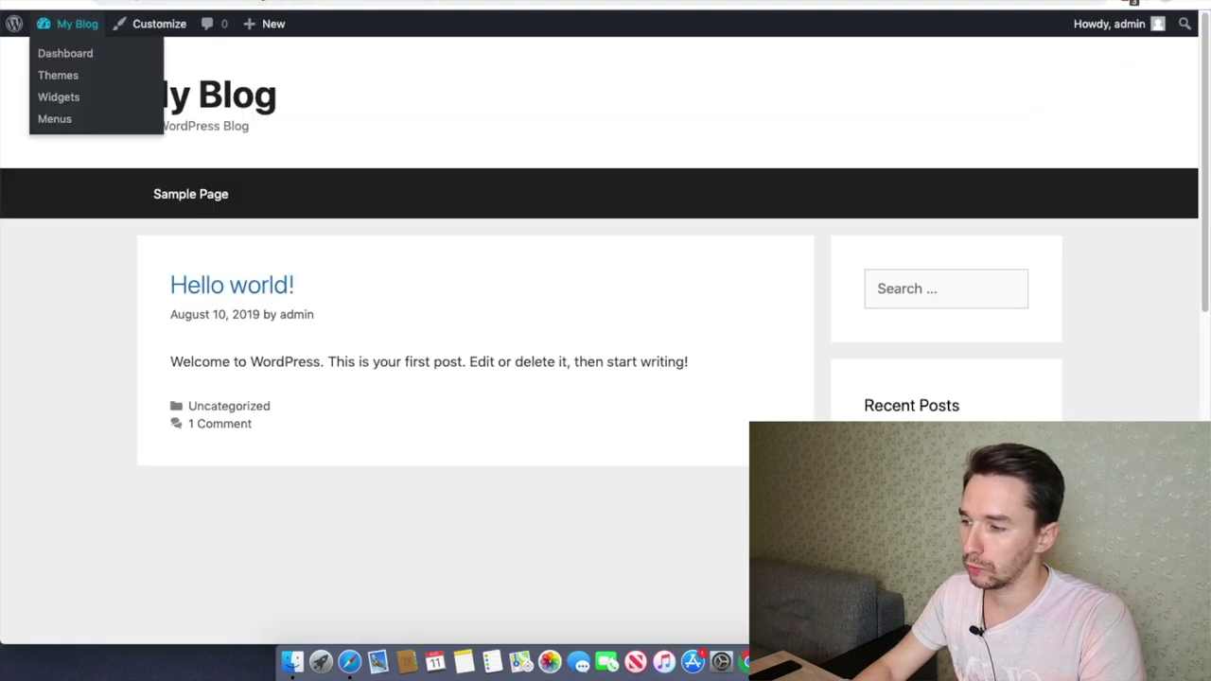
{"action": "left_click", "coordinate": [66, 3]}
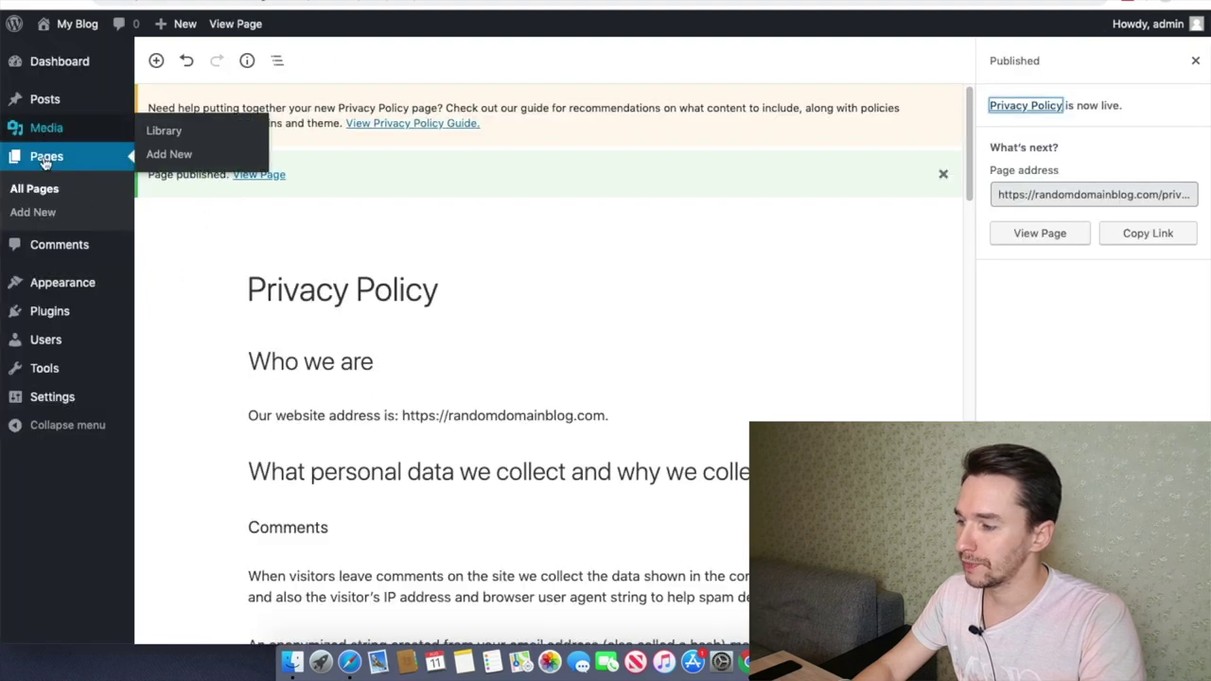
{"action": "left_click", "coordinate": [43, 190]}
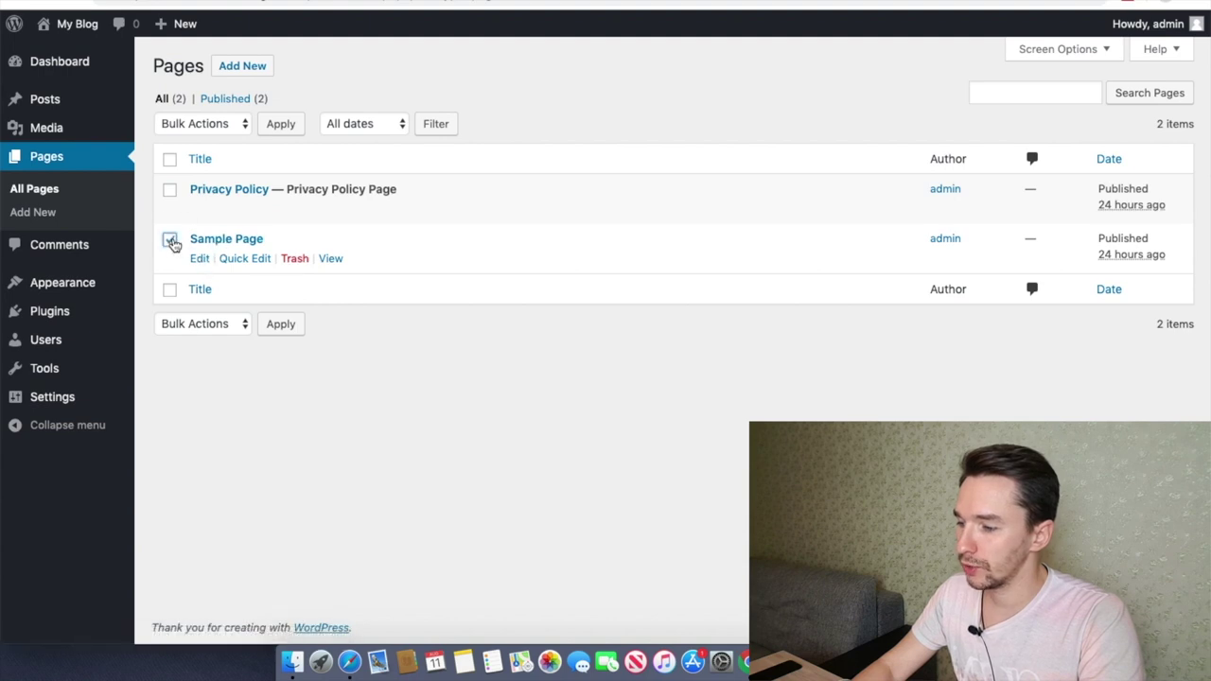
Step: Move Sample Page to the trash via Bulk Actions, then go to the installed plugins list
{"action": "left_click", "coordinate": [227, 123]}
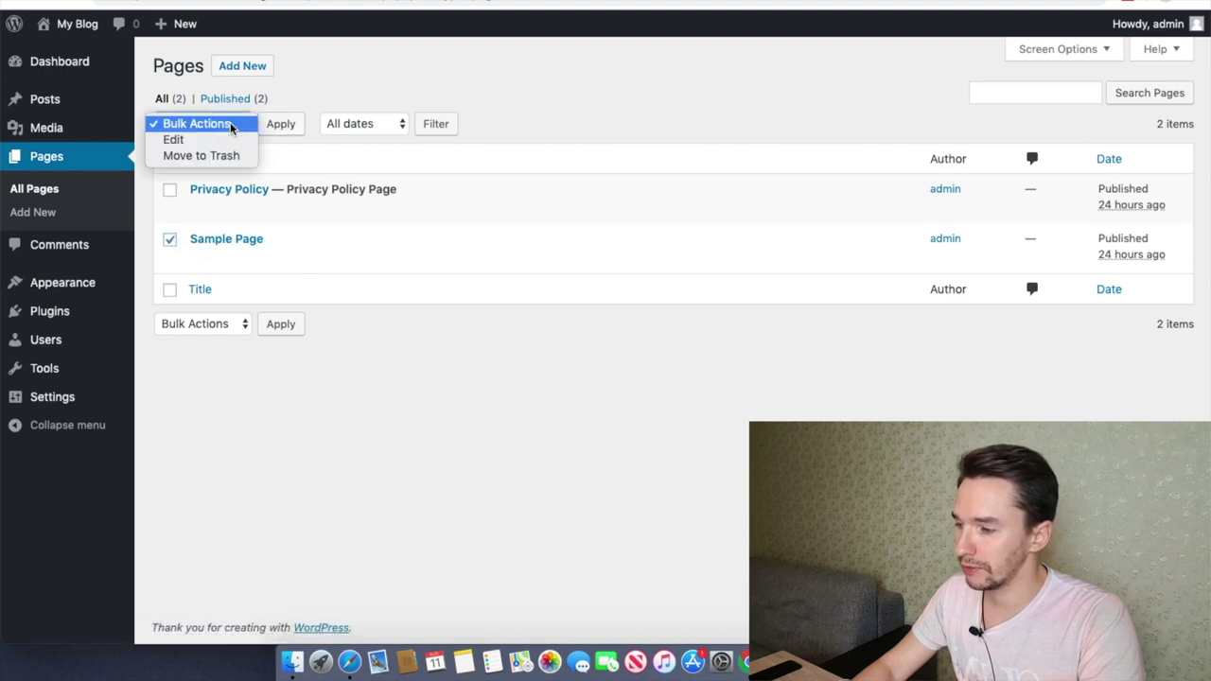
{"action": "left_click", "coordinate": [216, 155]}
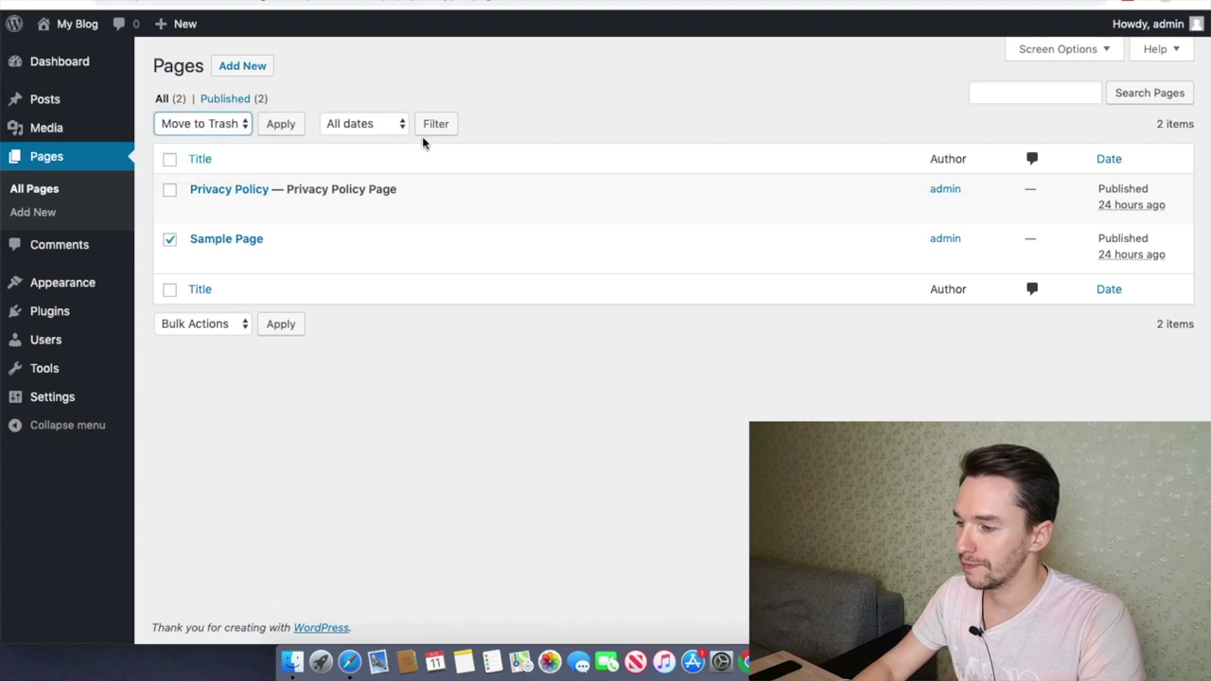
{"action": "left_click", "coordinate": [287, 123]}
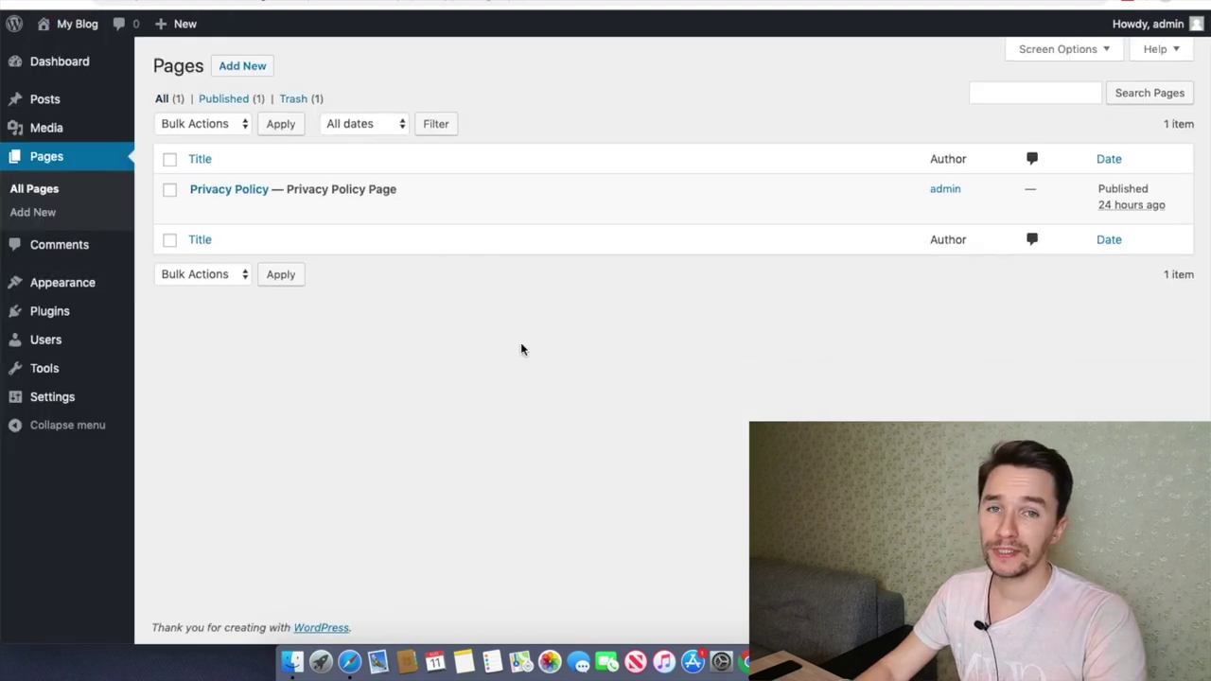
{"action": "left_click", "coordinate": [49, 312]}
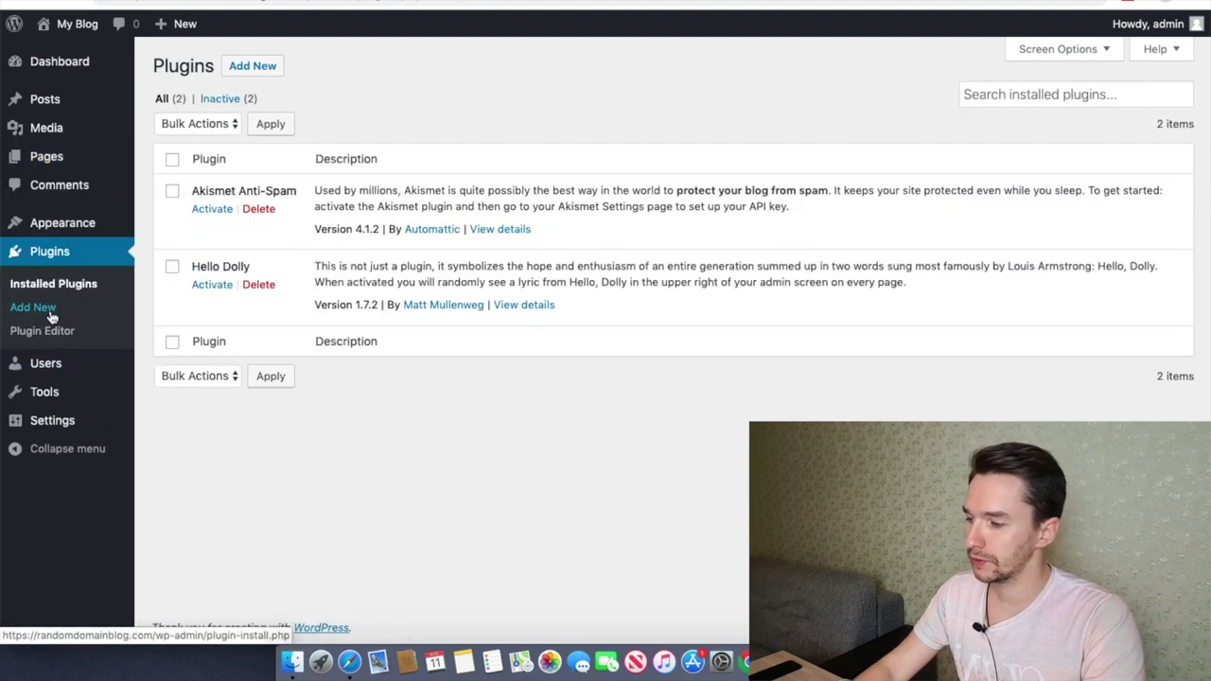
Step: Search plugins for 'contact form', then install and activate WPForms
{"action": "left_click", "coordinate": [33, 308]}
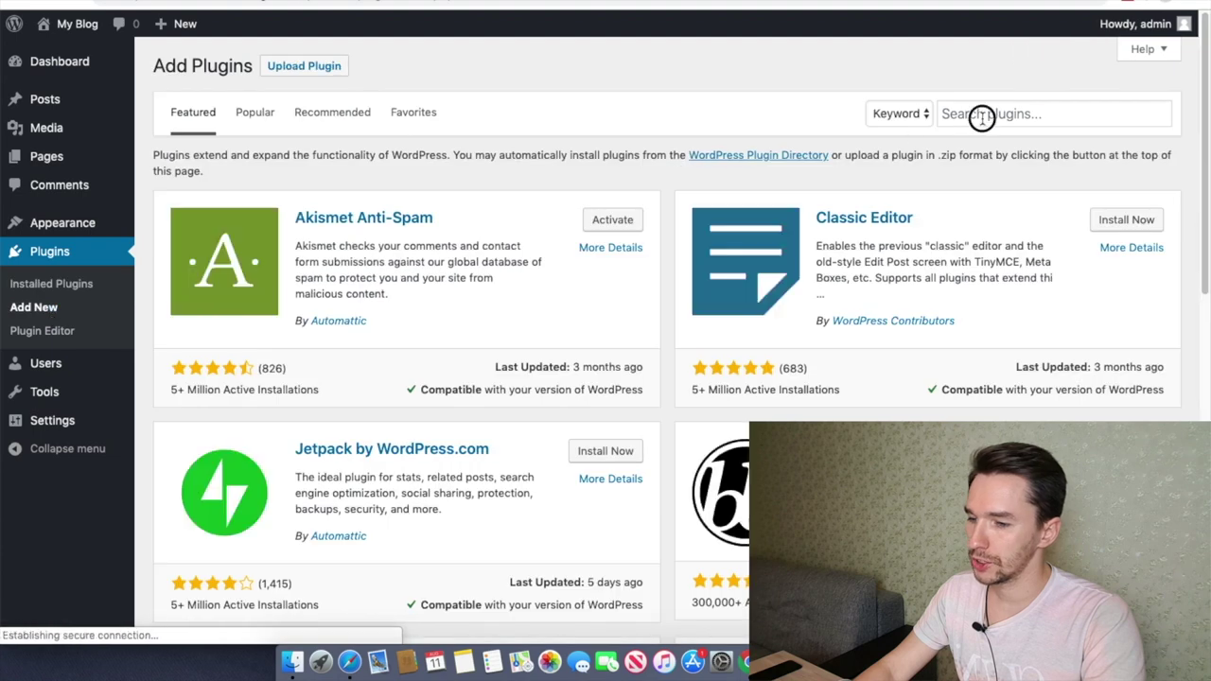
{"action": "left_click", "coordinate": [982, 116]}
{"action": "type", "text": "contact form"}
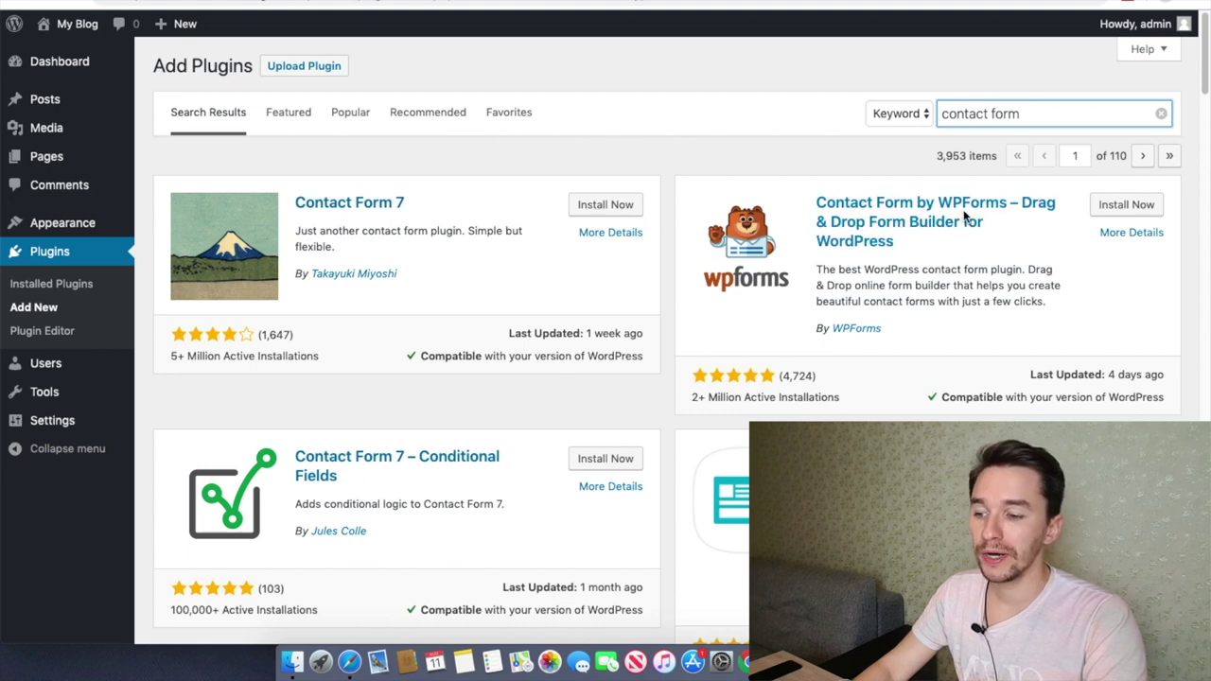
{"action": "left_click", "coordinate": [1113, 210]}
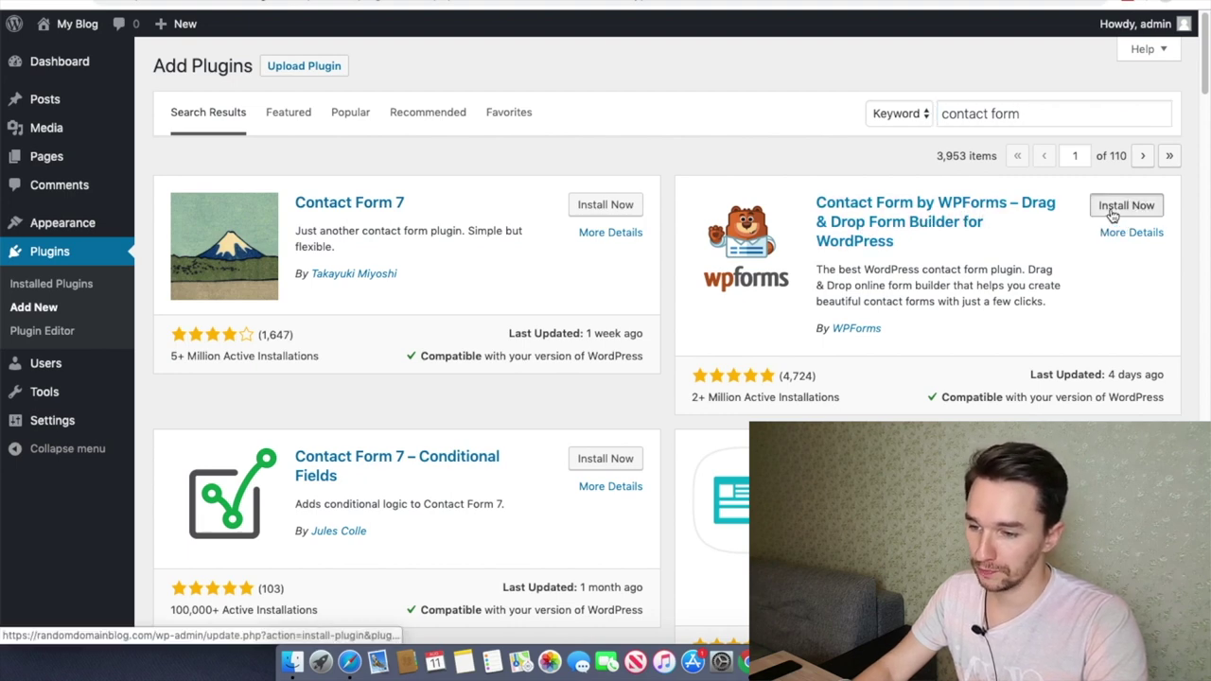
{"action": "left_click", "coordinate": [1152, 206]}
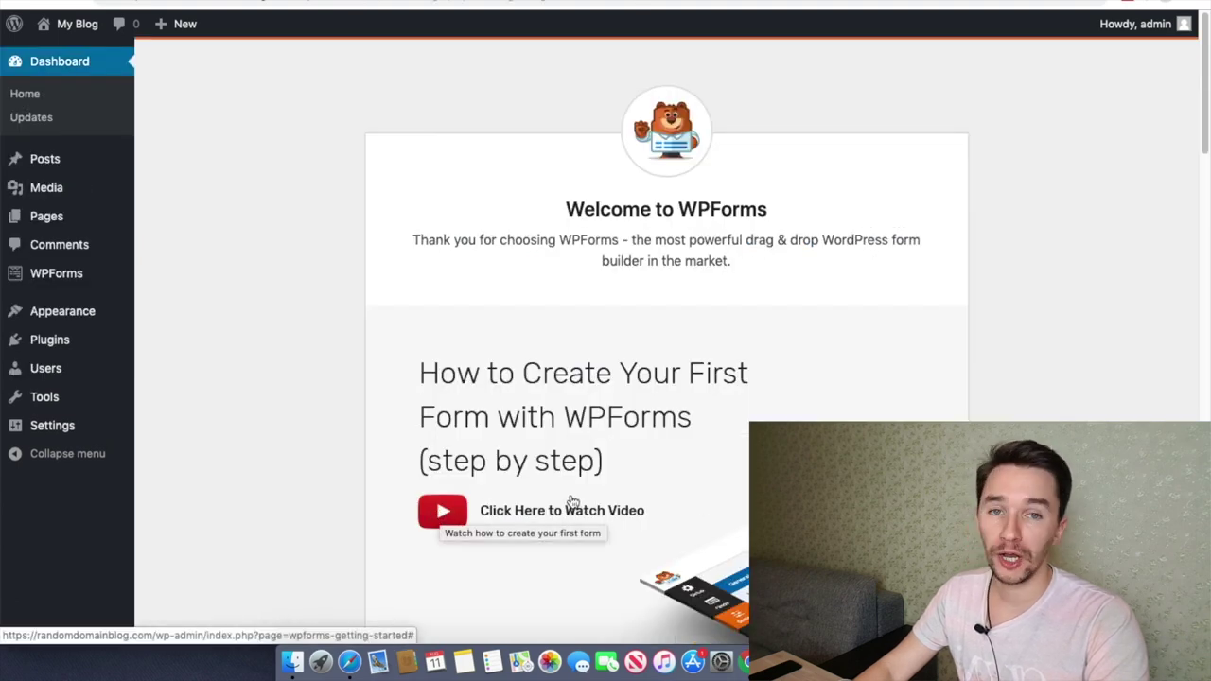
Step: Start creating the first WPForms form to reach the template choices
{"action": "scroll", "coordinate": [328, 386], "scroll_direction": "down", "scroll_amount": 2}
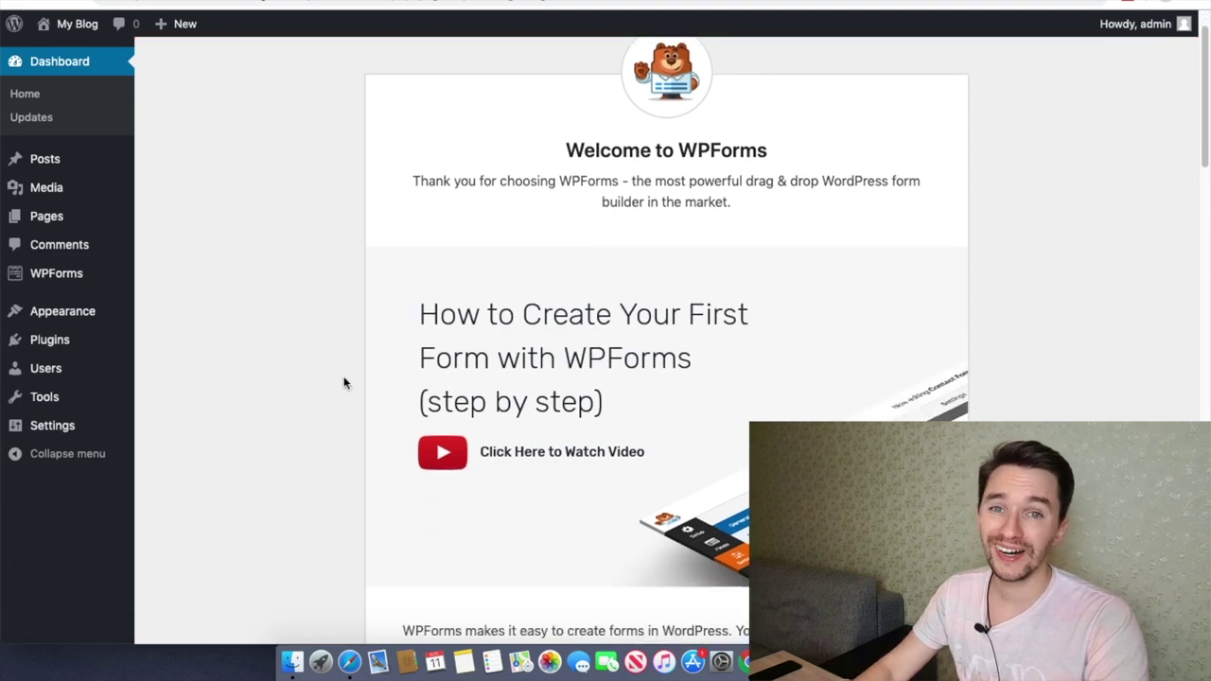
{"action": "scroll", "coordinate": [346, 384], "scroll_direction": "down", "scroll_amount": 5}
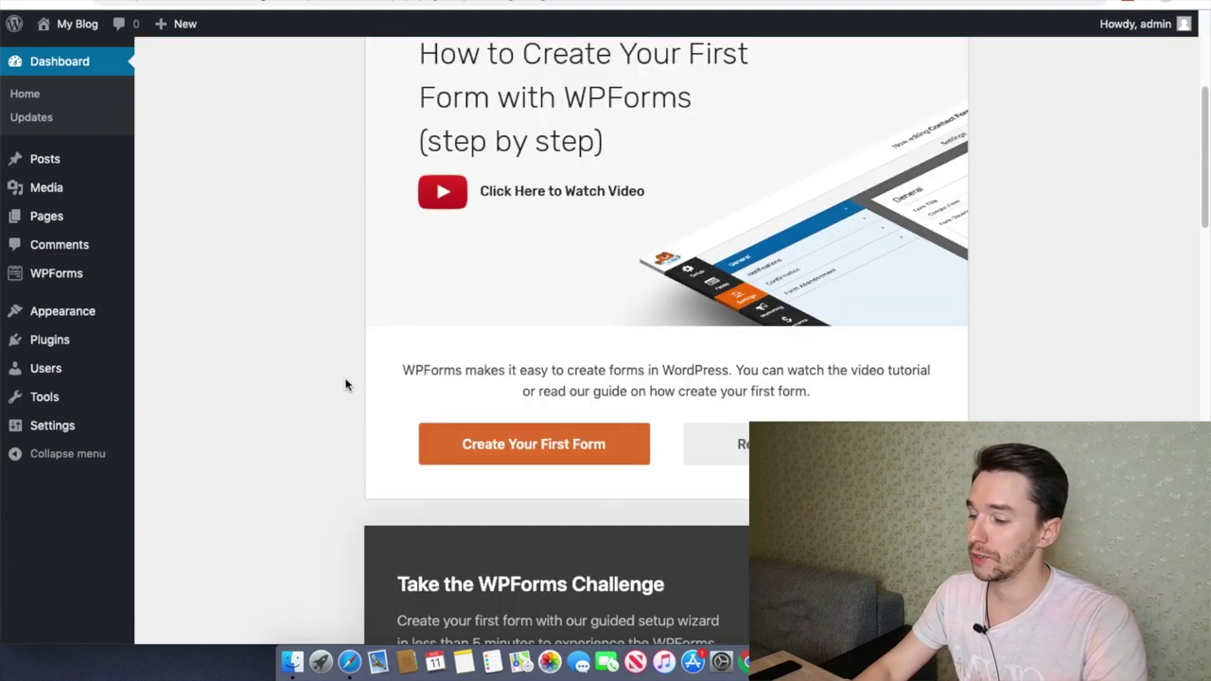
{"action": "left_click", "coordinate": [512, 452]}
{"action": "mouse_move", "coordinate": [576, 397]}
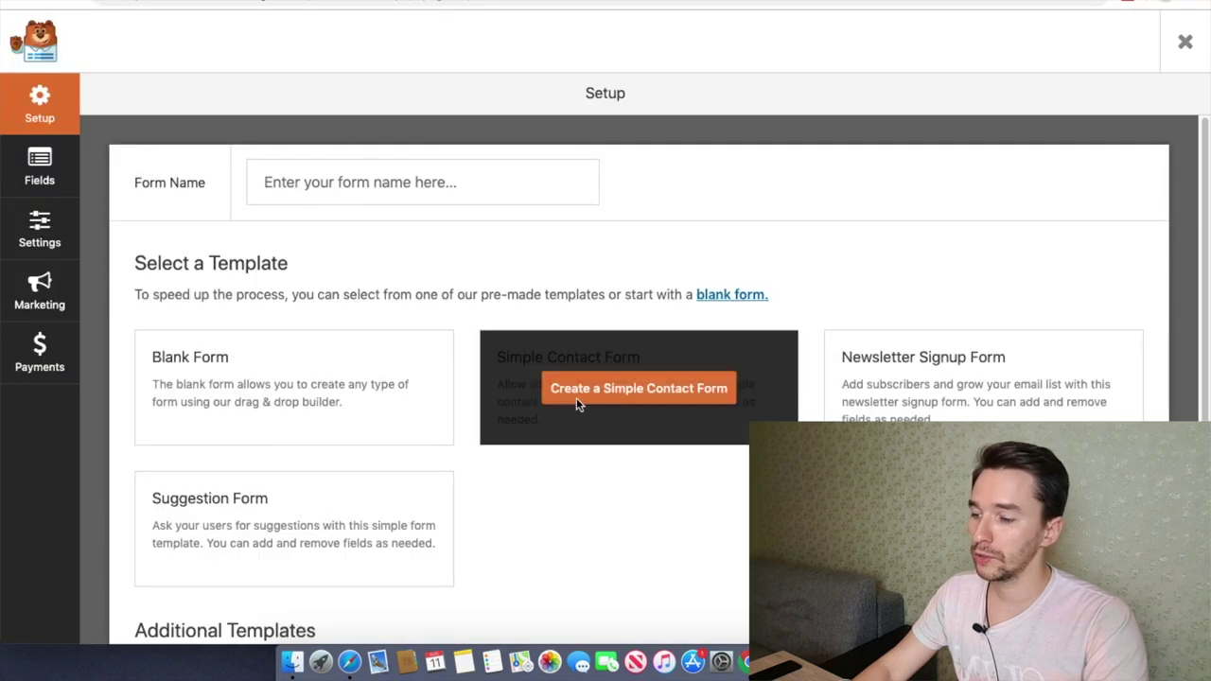
Step: Create and save a form from the Simple Contact Form template
{"action": "left_click", "coordinate": [634, 402]}
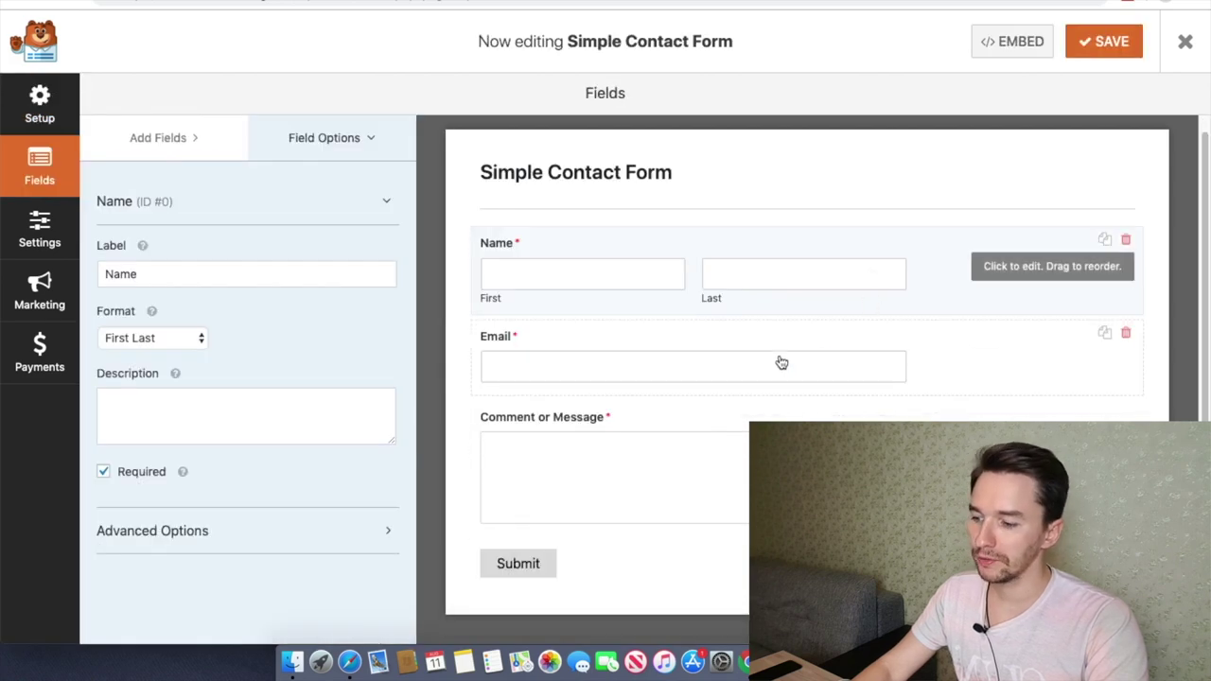
{"action": "left_click", "coordinate": [1105, 48]}
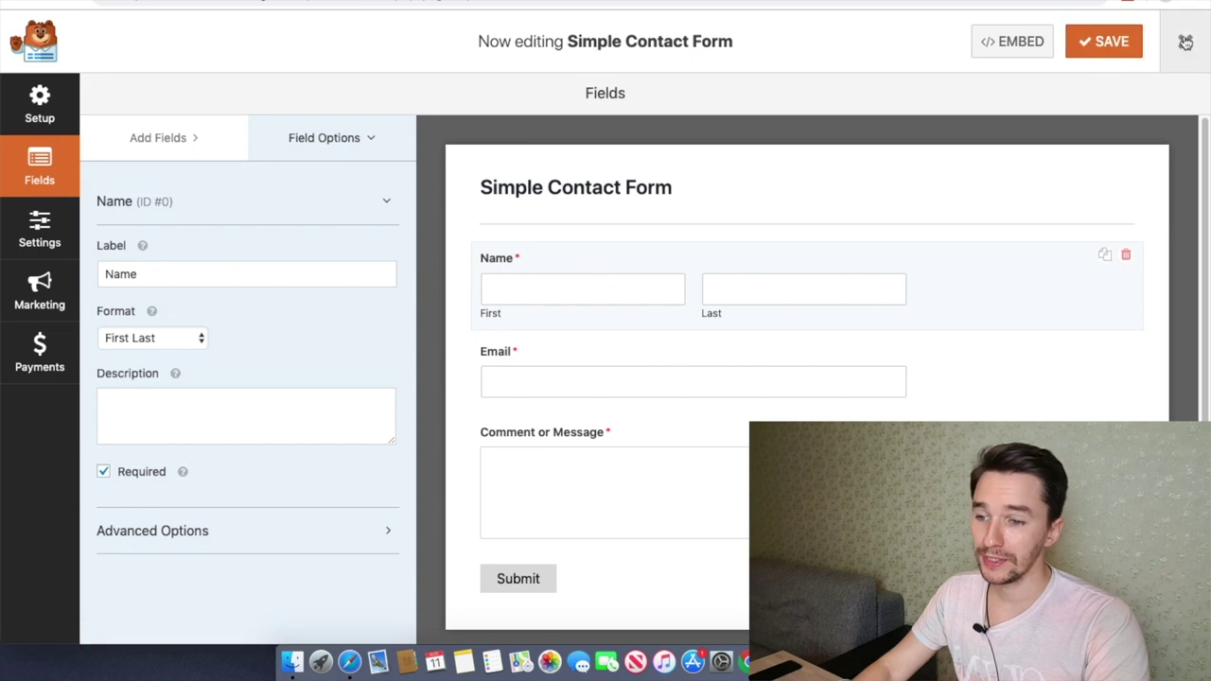
{"action": "left_click", "coordinate": [1184, 42]}
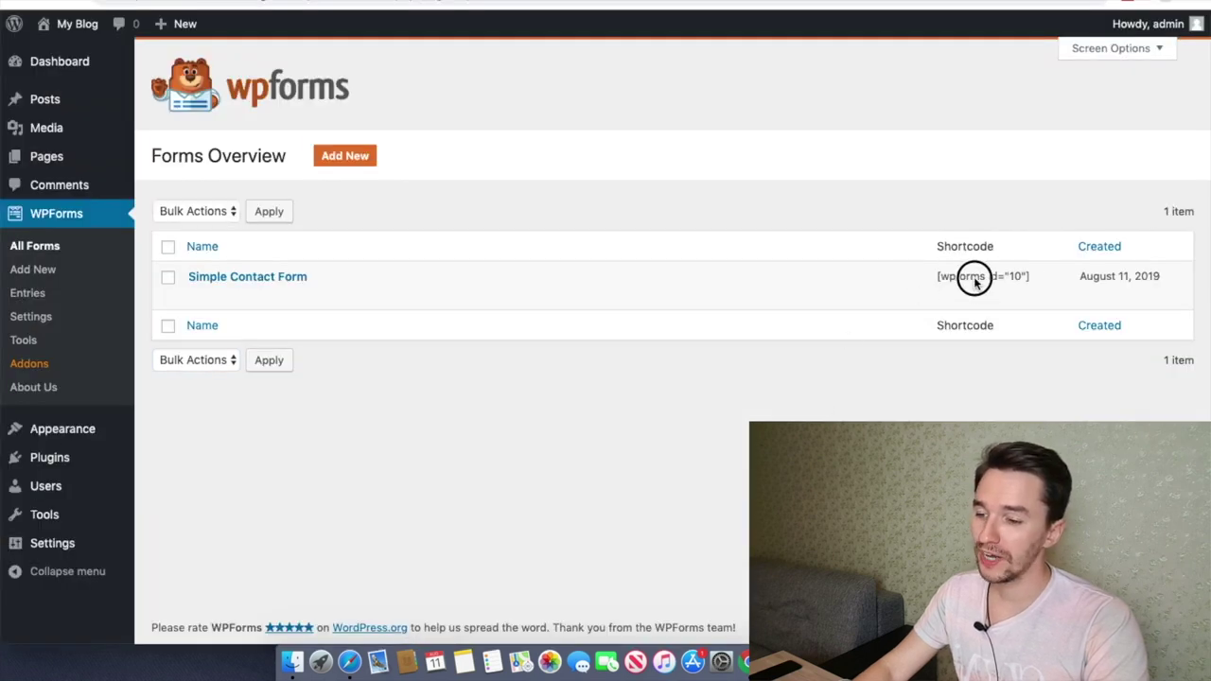
Step: Copy the form's shortcode [wpforms id="10"] from the Forms Overview
{"action": "left_click_drag", "start_coordinate": [938, 276], "coordinate": [1023, 277]}
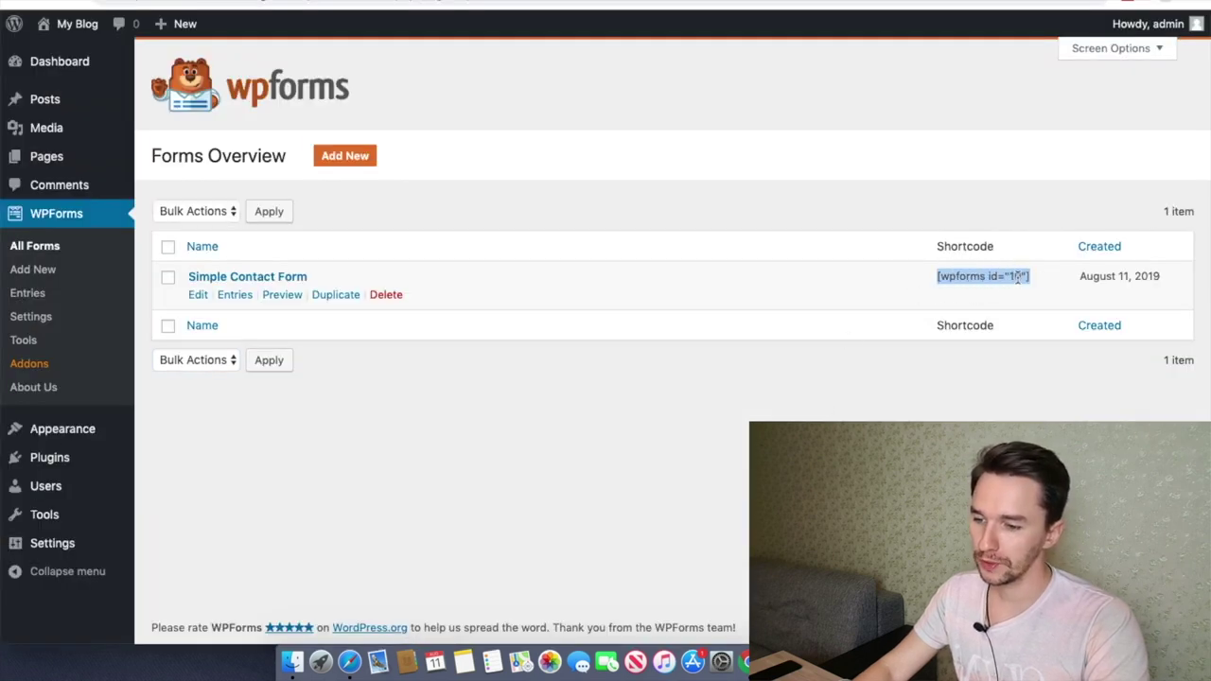
{"action": "right_click", "coordinate": [1013, 279]}
{"action": "left_click", "coordinate": [895, 307]}
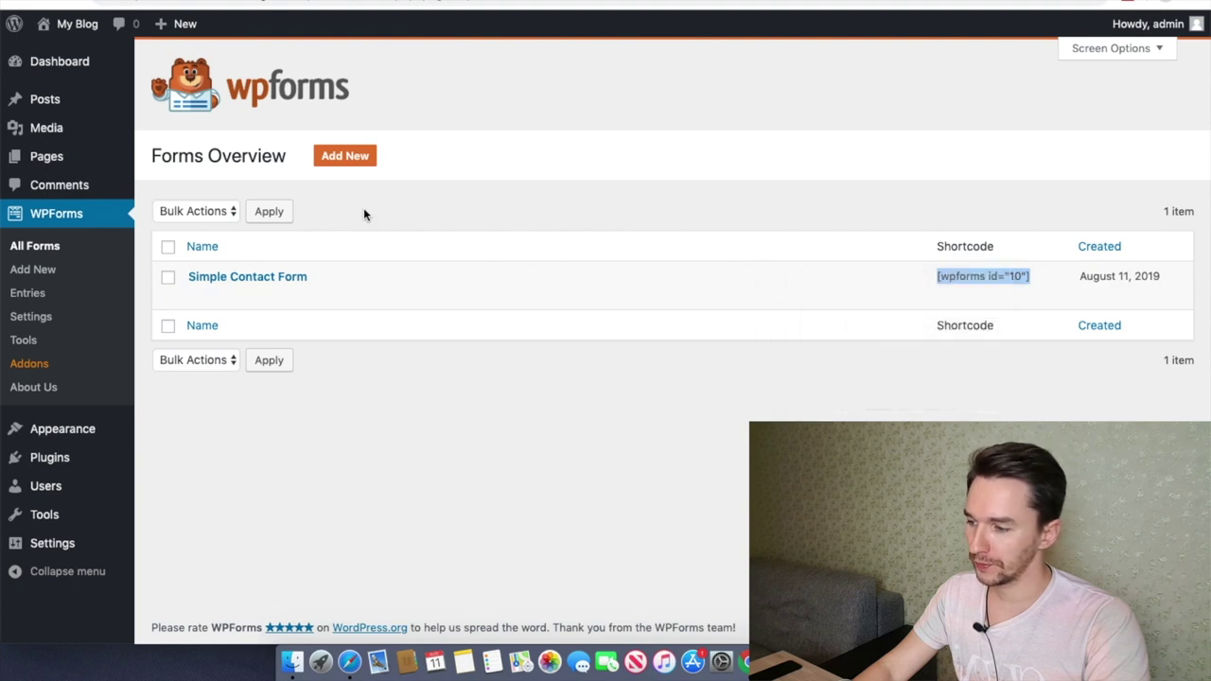
Step: Create a new page titled 'Contact Us' with the [wpforms id="10"] shortcode pasted in
{"action": "mouse_move", "coordinate": [42, 156]}
{"action": "left_click", "coordinate": [177, 186]}
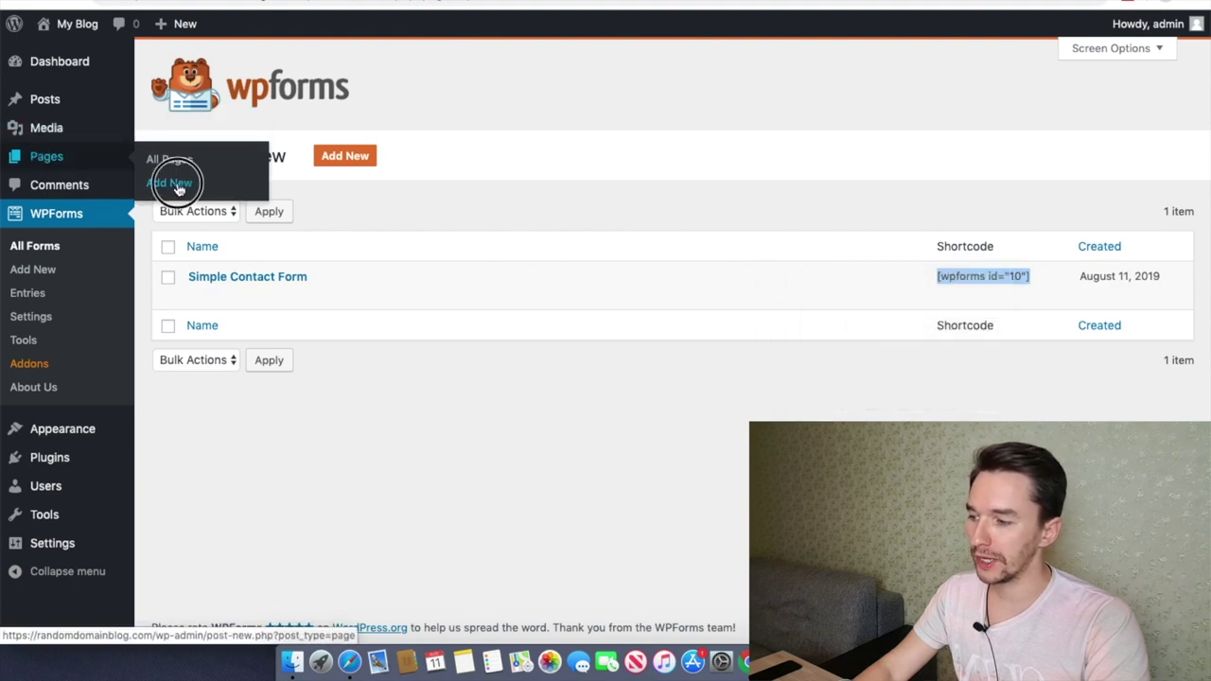
{"action": "type", "text": "Conta"}
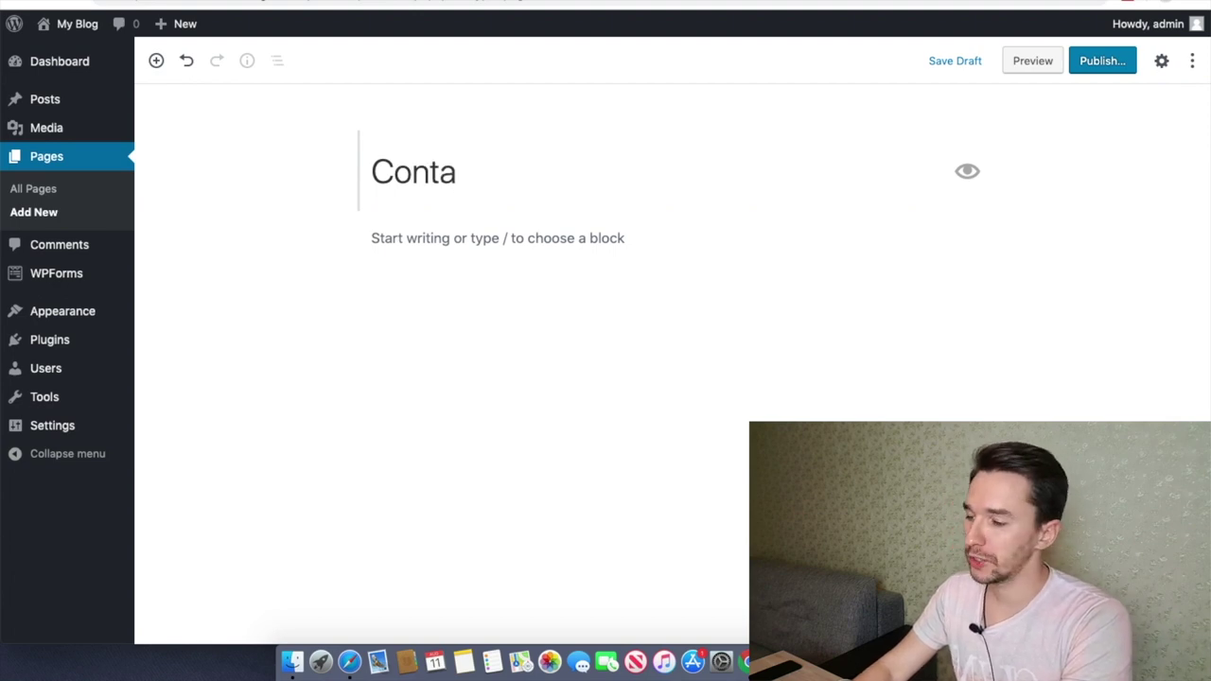
{"action": "type", "text": "ct Us"}
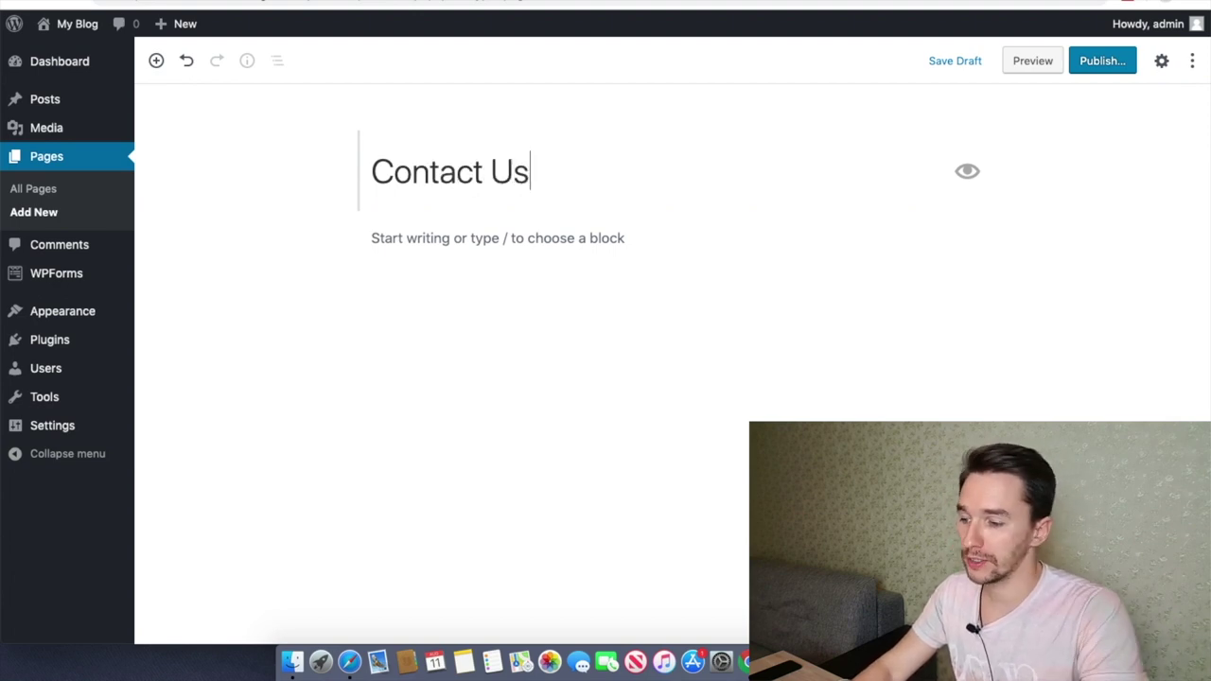
{"action": "left_click", "coordinate": [404, 231]}
{"action": "right_click", "coordinate": [407, 235]}
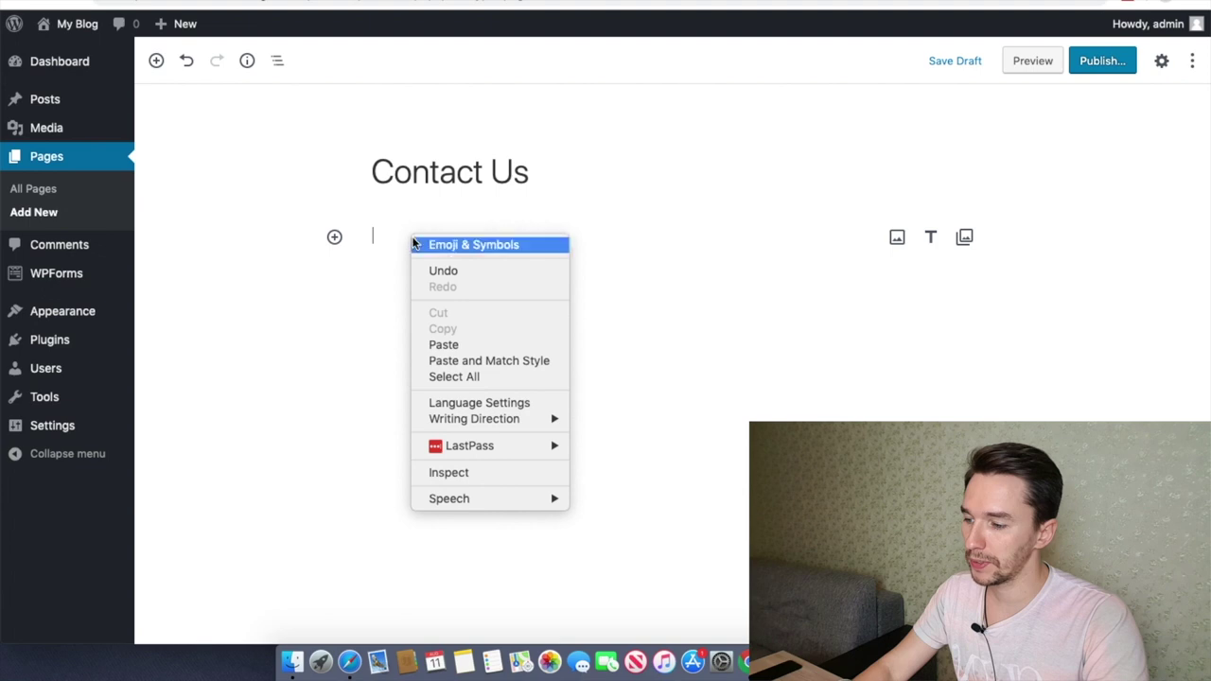
{"action": "left_click", "coordinate": [461, 344]}
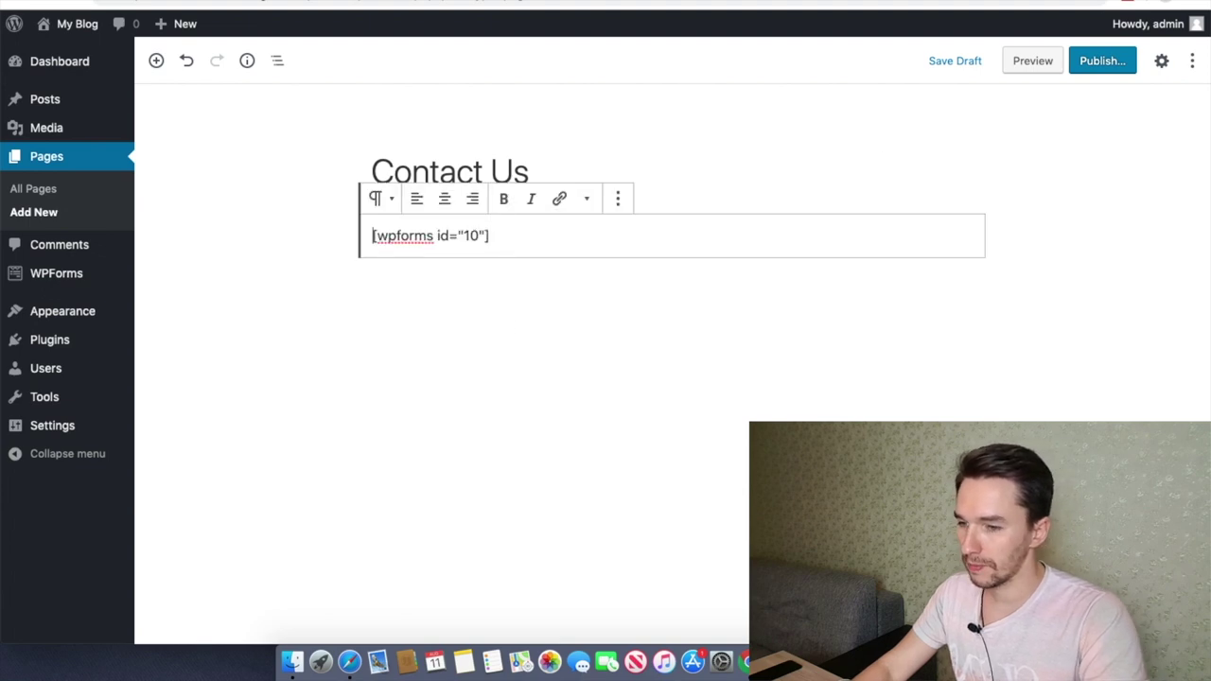
Step: Publish the Contact Us page and return to the site's front end
{"action": "left_click", "coordinate": [1098, 60]}
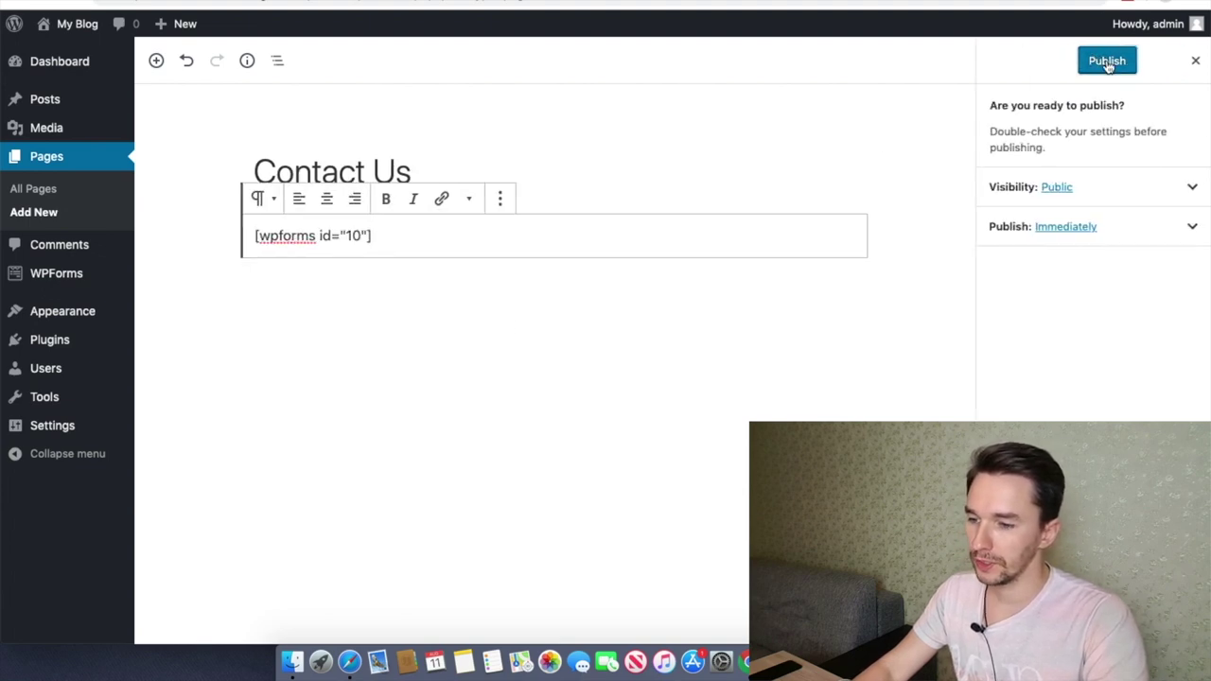
{"action": "left_click", "coordinate": [1107, 62]}
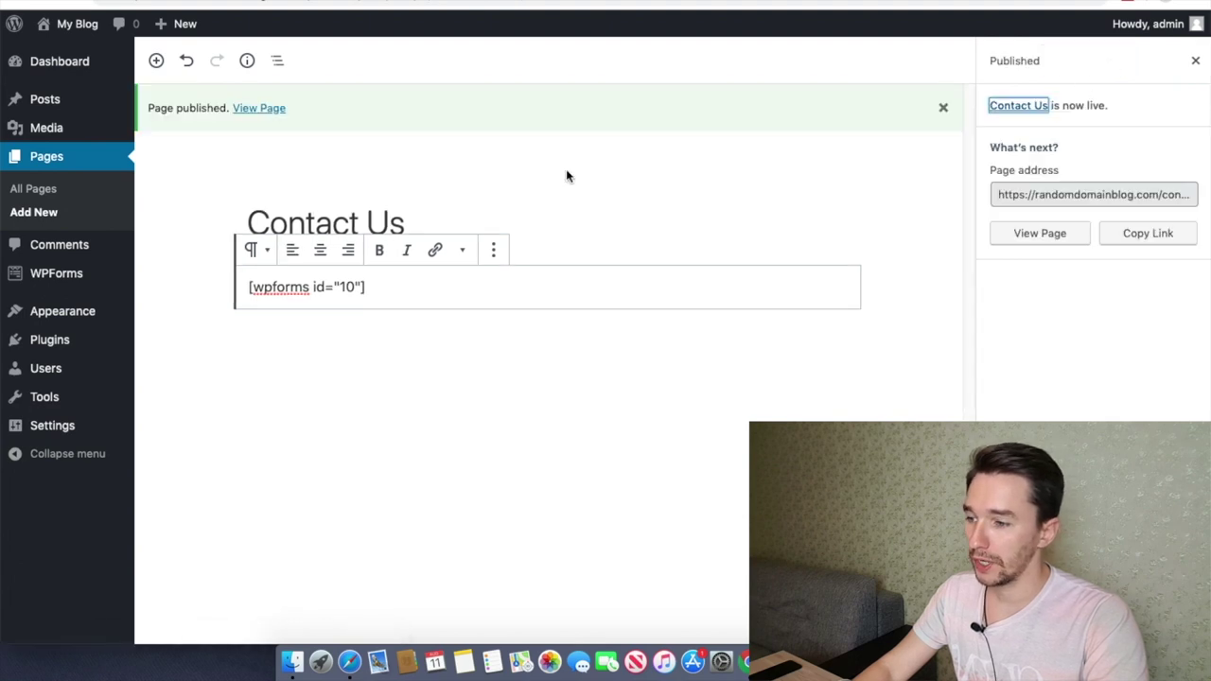
{"action": "left_click", "coordinate": [463, 9]}
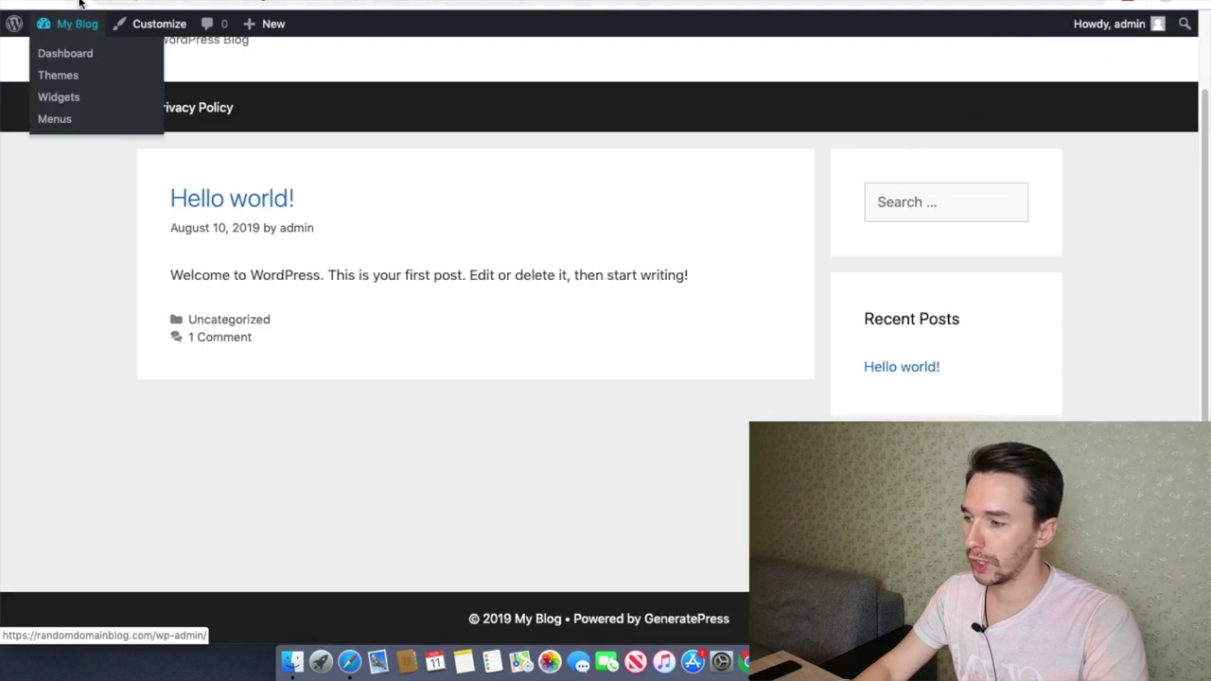
Step: Reload the site and open the new Contact Us page from the menu
{"action": "key", "text": "super+r"}
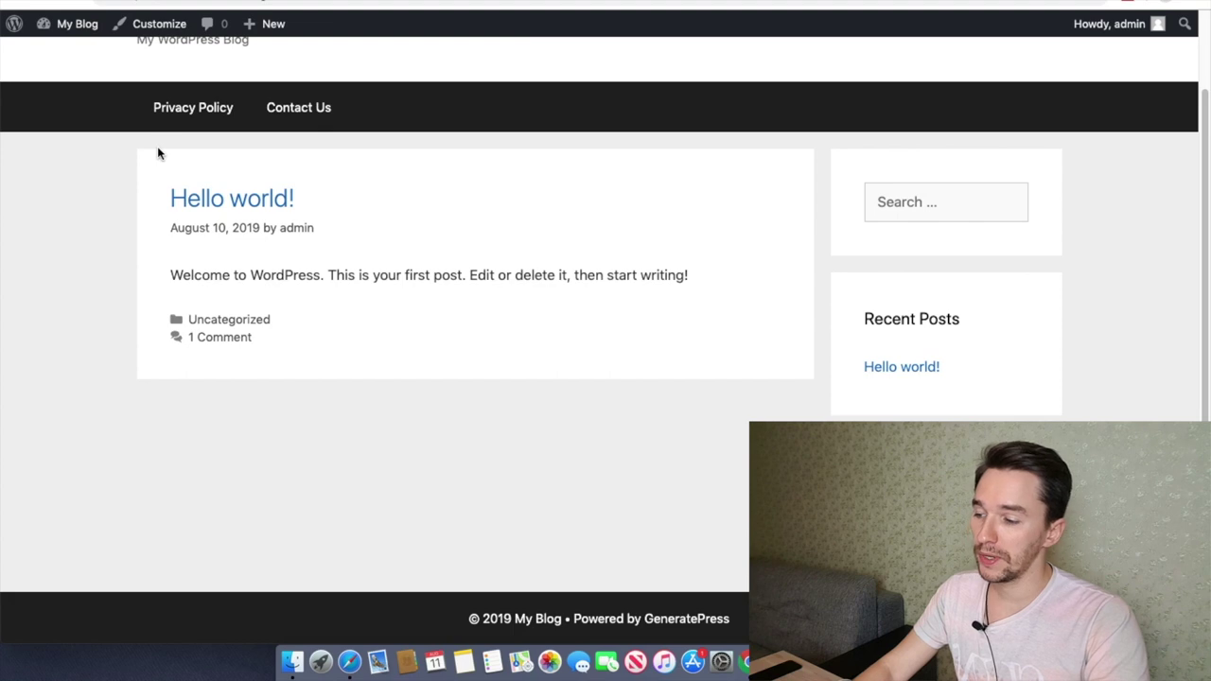
{"action": "scroll", "coordinate": [159, 153], "scroll_direction": "up", "scroll_amount": 2}
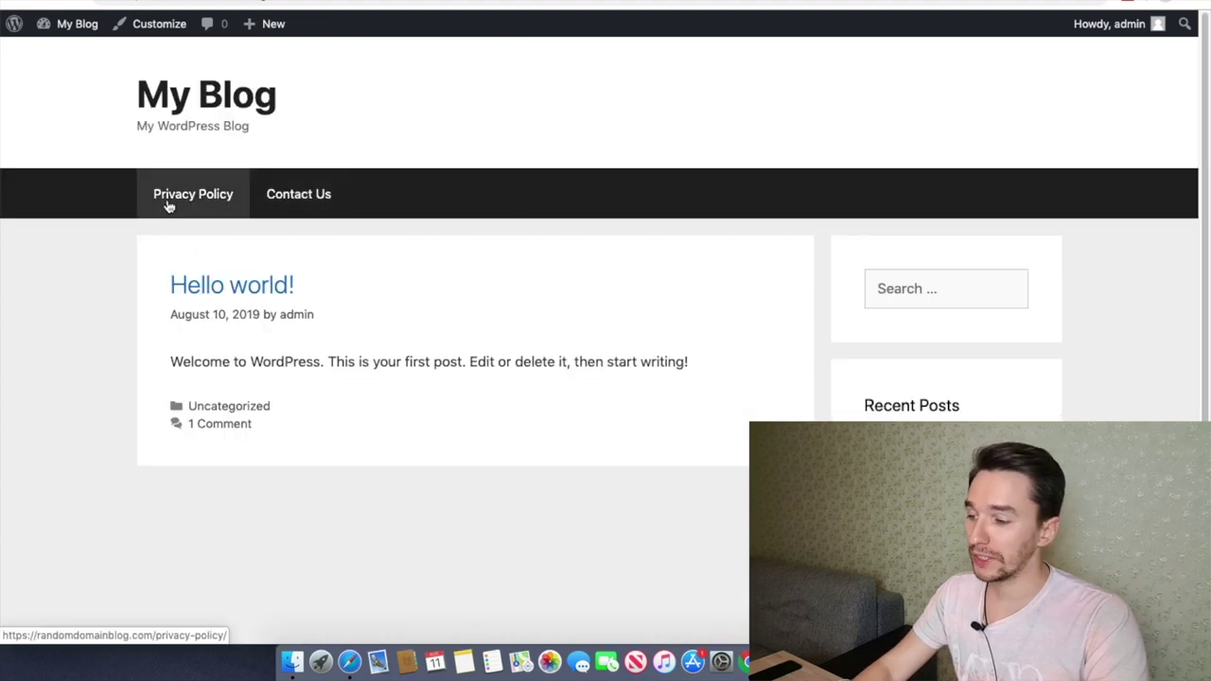
{"action": "left_click", "coordinate": [306, 197]}
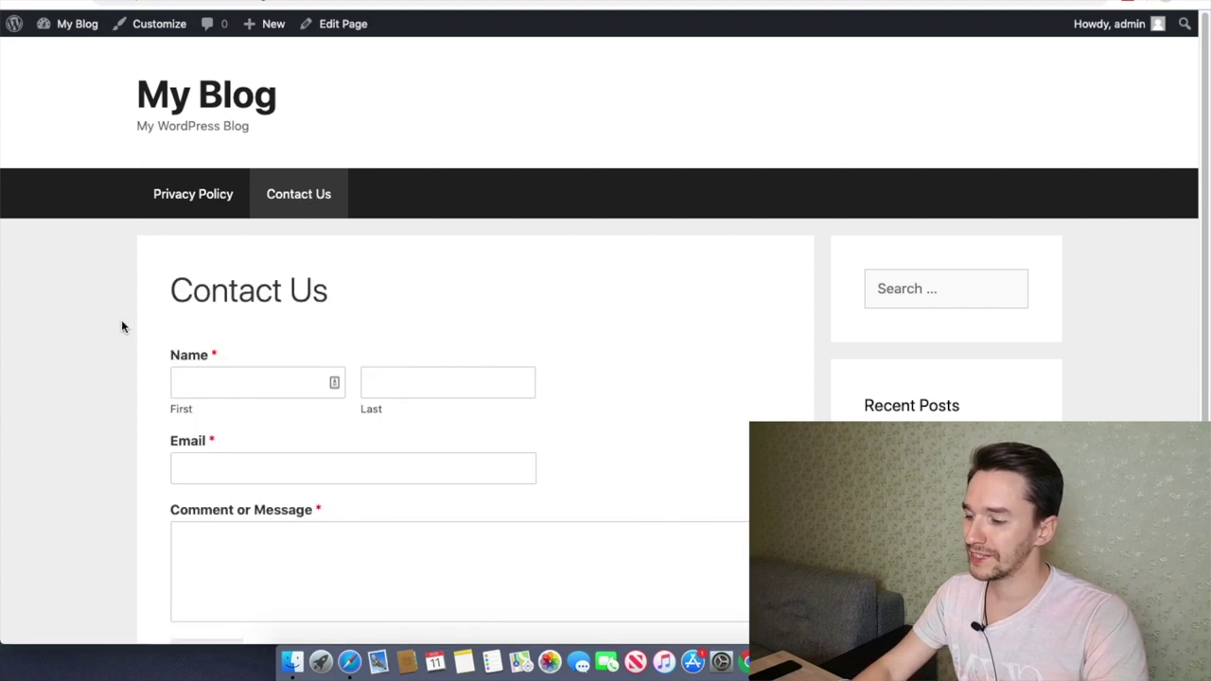
{"action": "scroll", "coordinate": [89, 319], "scroll_direction": "down", "scroll_amount": 3}
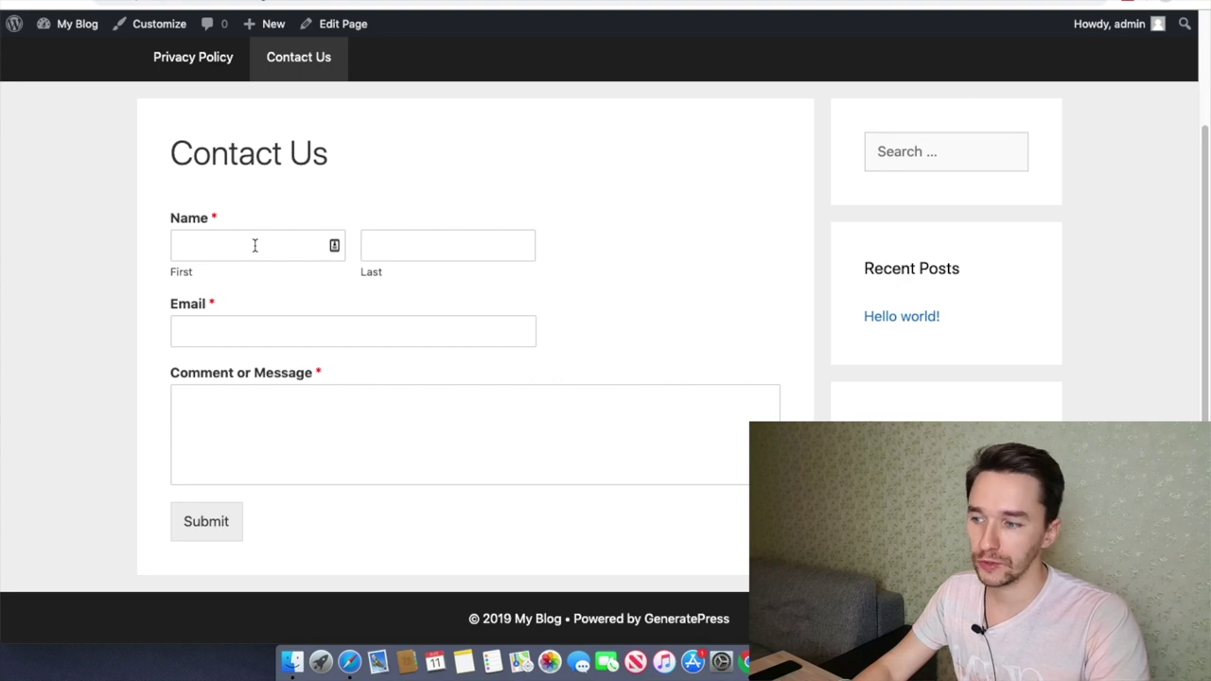
Step: Test the contact form's Name, Email and Message fields
{"action": "left_click", "coordinate": [254, 246]}
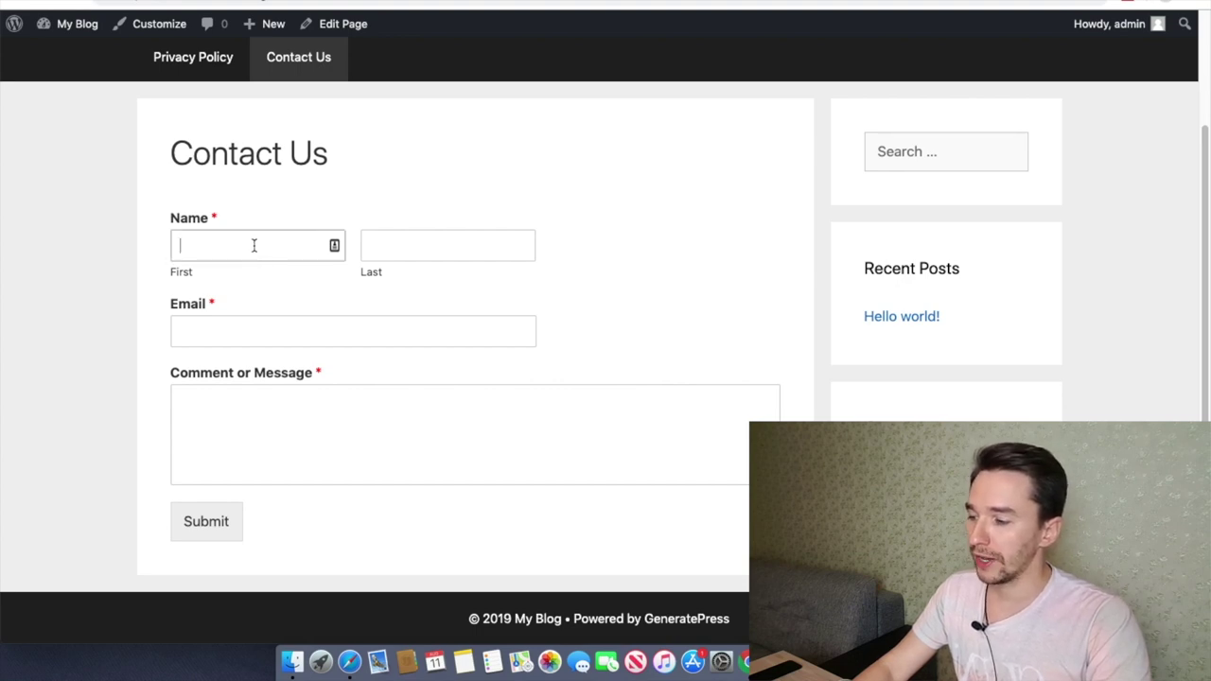
{"action": "left_click", "coordinate": [215, 331]}
{"action": "left_click", "coordinate": [302, 419]}
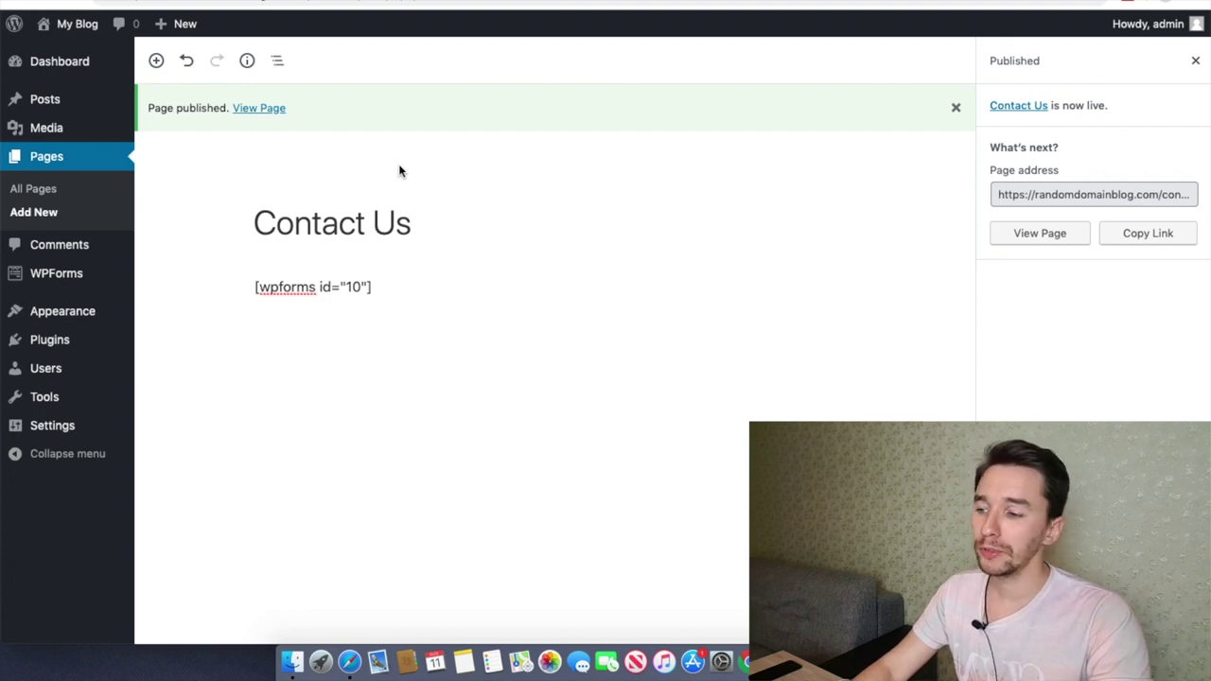
Step: Move the Hello world! post to the trash and start a new post
{"action": "mouse_move", "coordinate": [33, 106]}
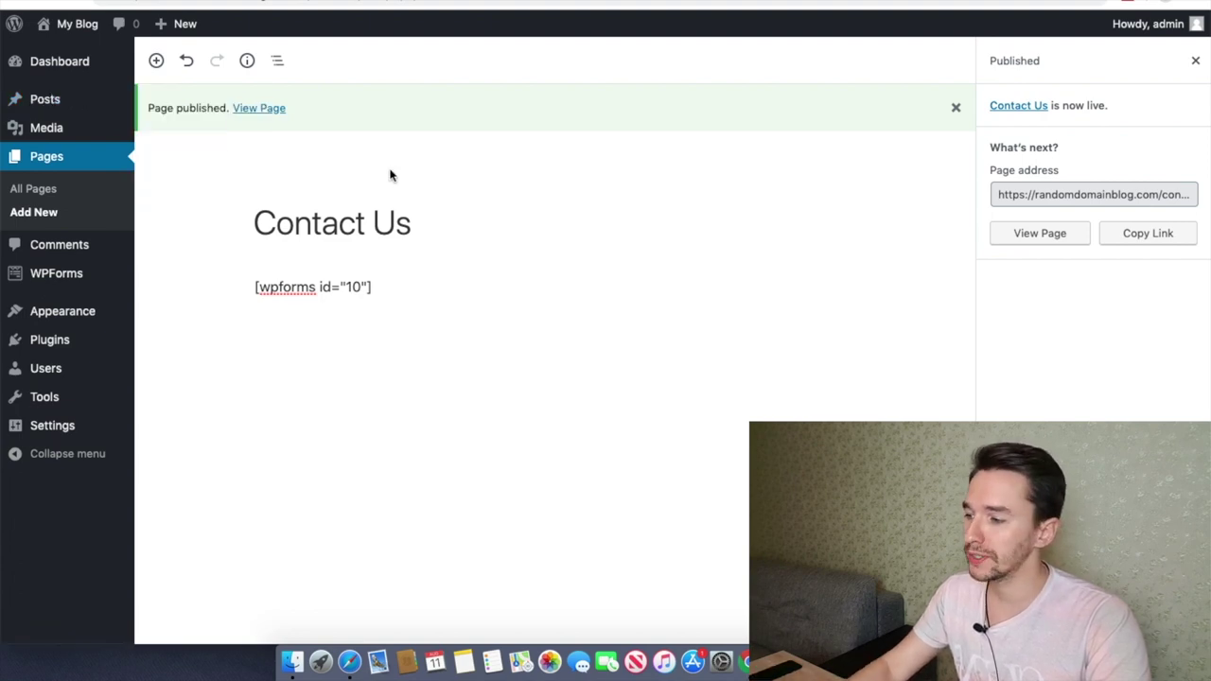
{"action": "left_click", "coordinate": [51, 107]}
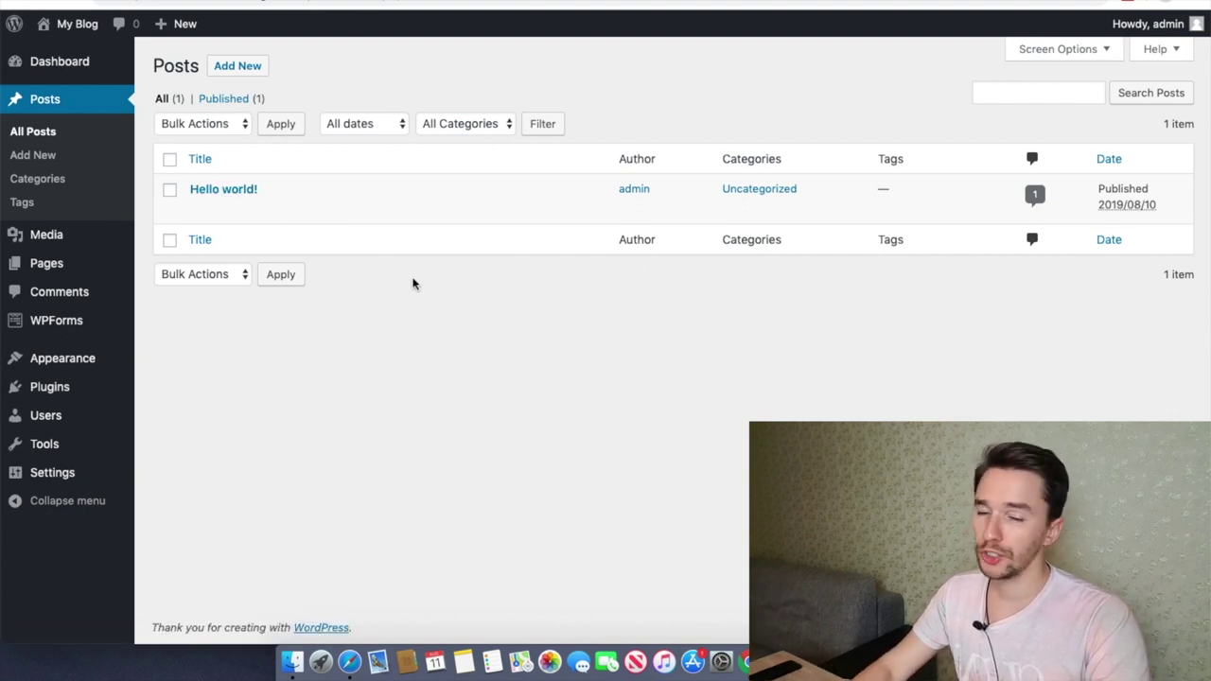
{"action": "key", "text": "ctrl+Tab"}
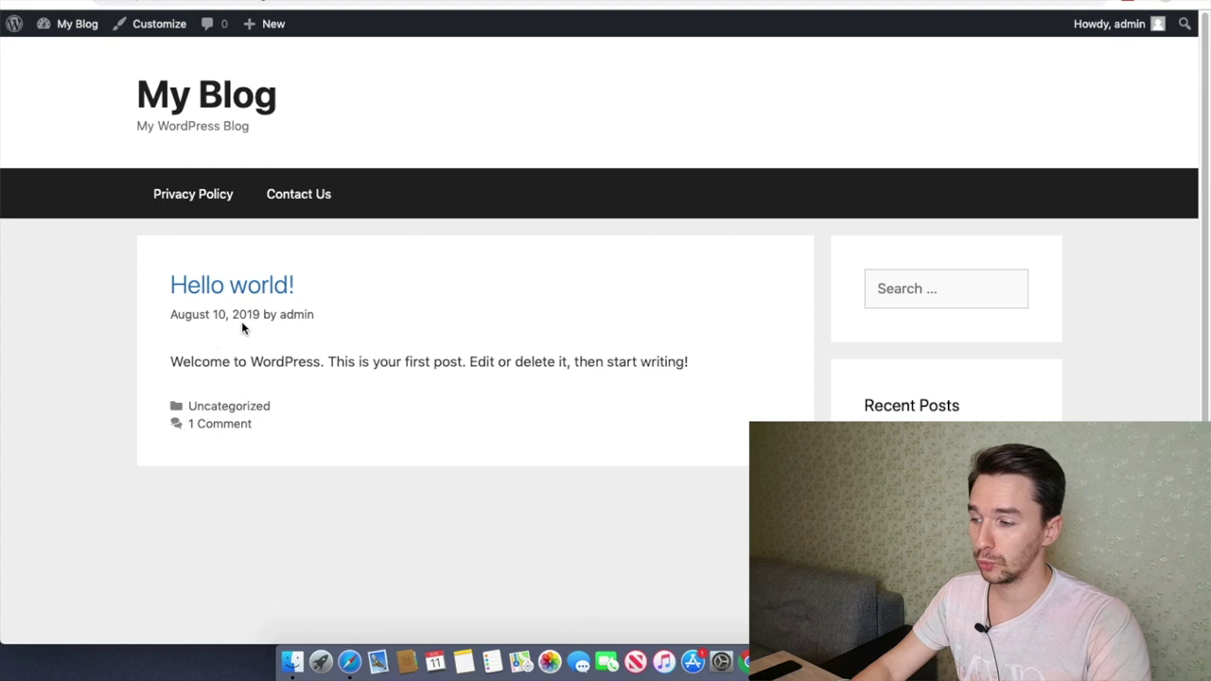
{"action": "left_click", "coordinate": [167, 7]}
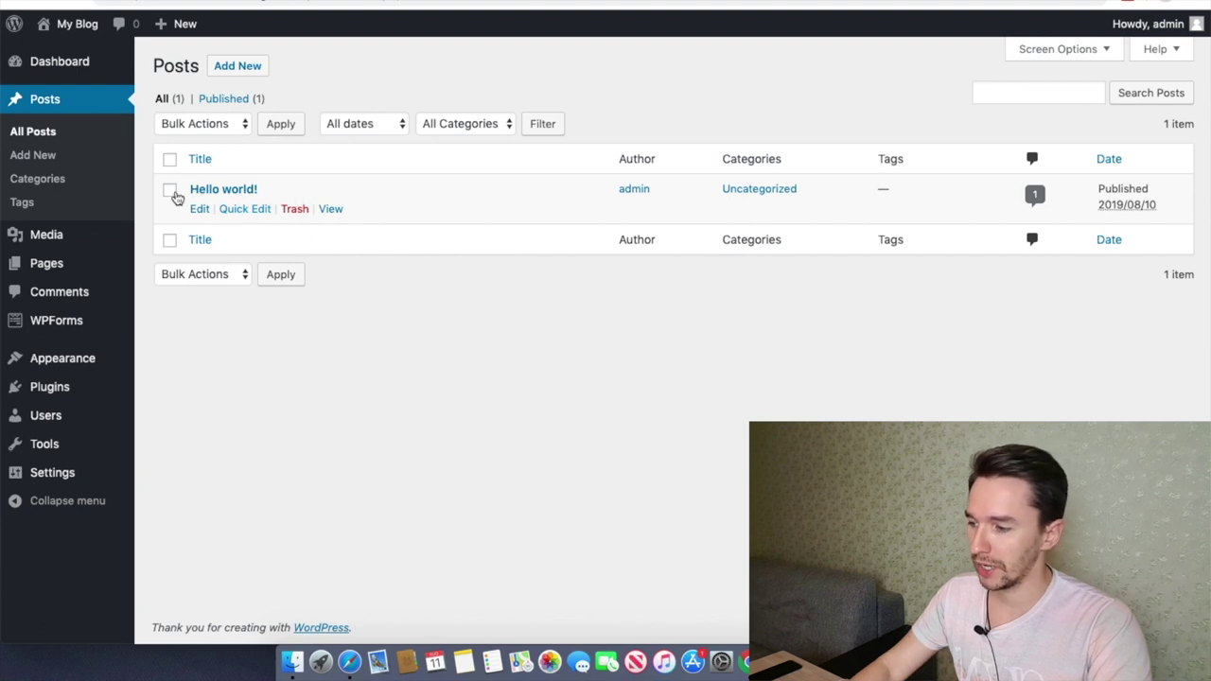
{"action": "left_click", "coordinate": [295, 209]}
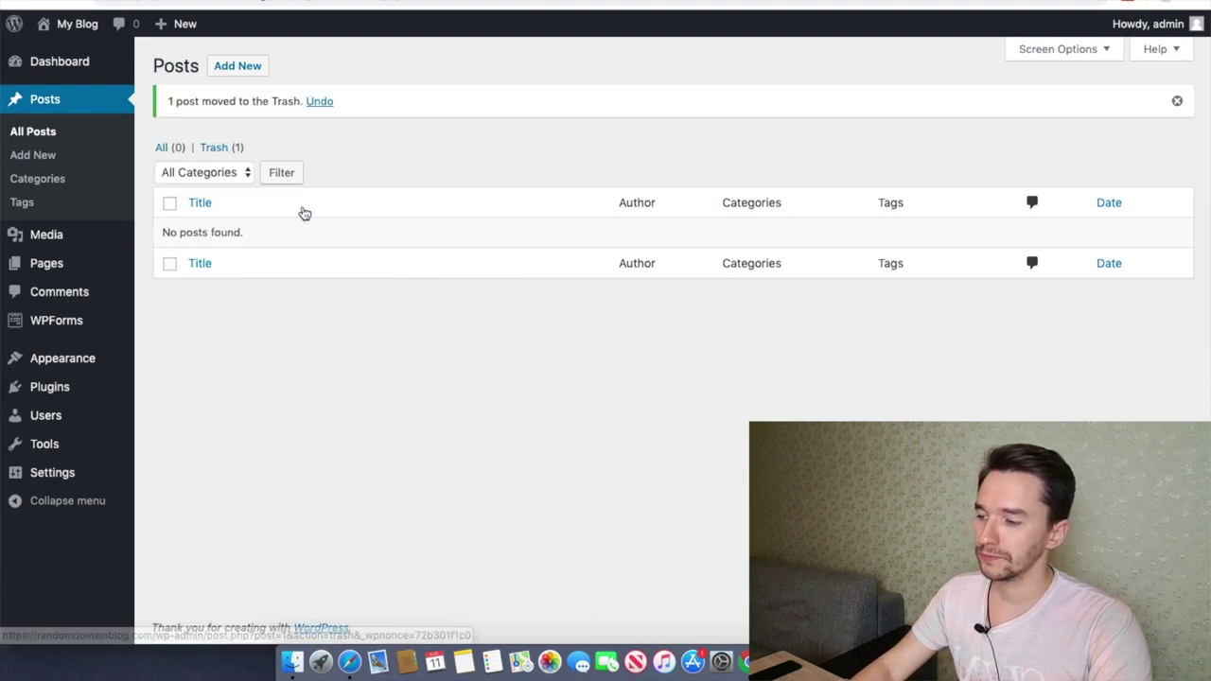
{"action": "left_click", "coordinate": [244, 68]}
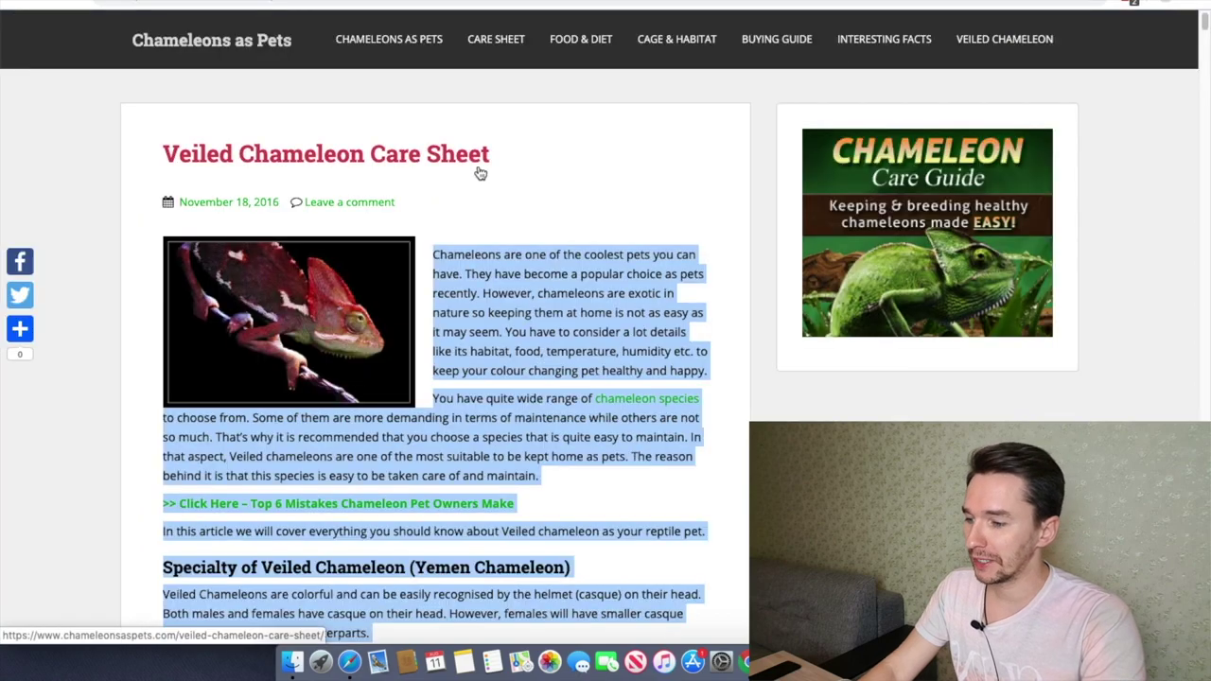
Step: Select the Veiled Chameleon article's body text on the Chameleons as Pets site for copying
{"action": "left_click", "coordinate": [498, 229]}
{"action": "left_click_drag", "start_coordinate": [433, 254], "coordinate": [379, 373]}
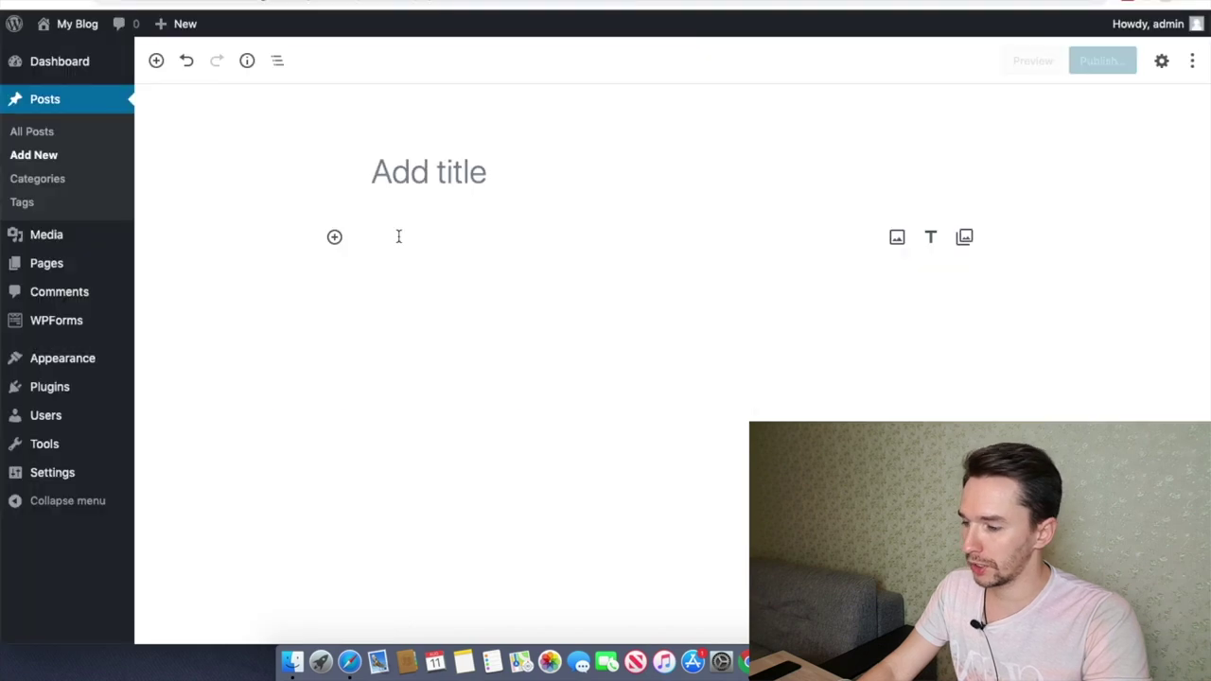
Step: Paste the copied chameleon article into the new post's body
{"action": "left_click", "coordinate": [399, 236]}
{"action": "key", "text": "super+v"}
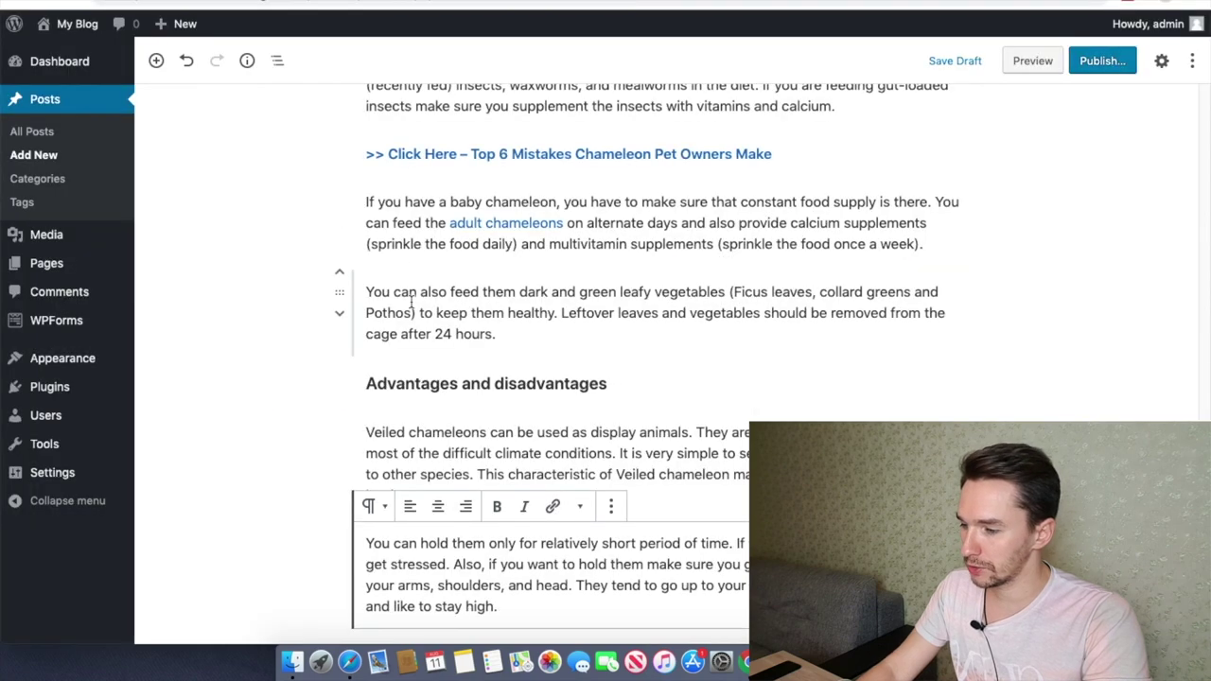
{"action": "scroll", "coordinate": [412, 297], "scroll_direction": "up", "scroll_amount": 20}
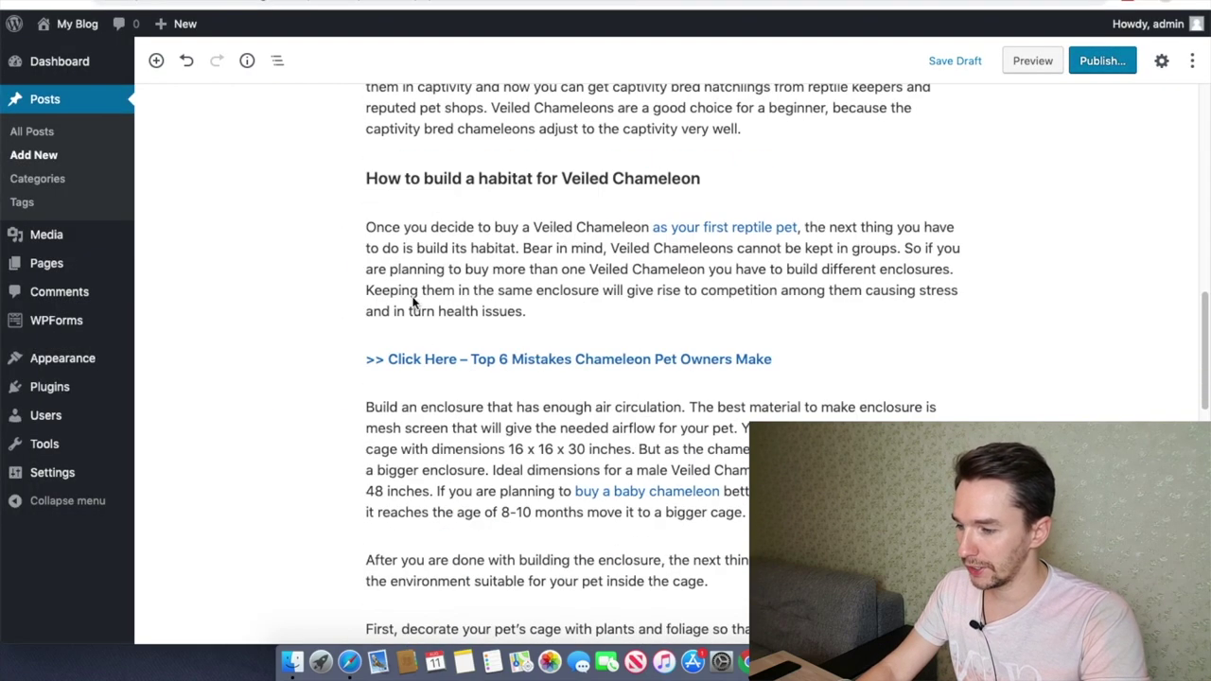
{"action": "scroll", "coordinate": [413, 297], "scroll_direction": "up", "scroll_amount": 2}
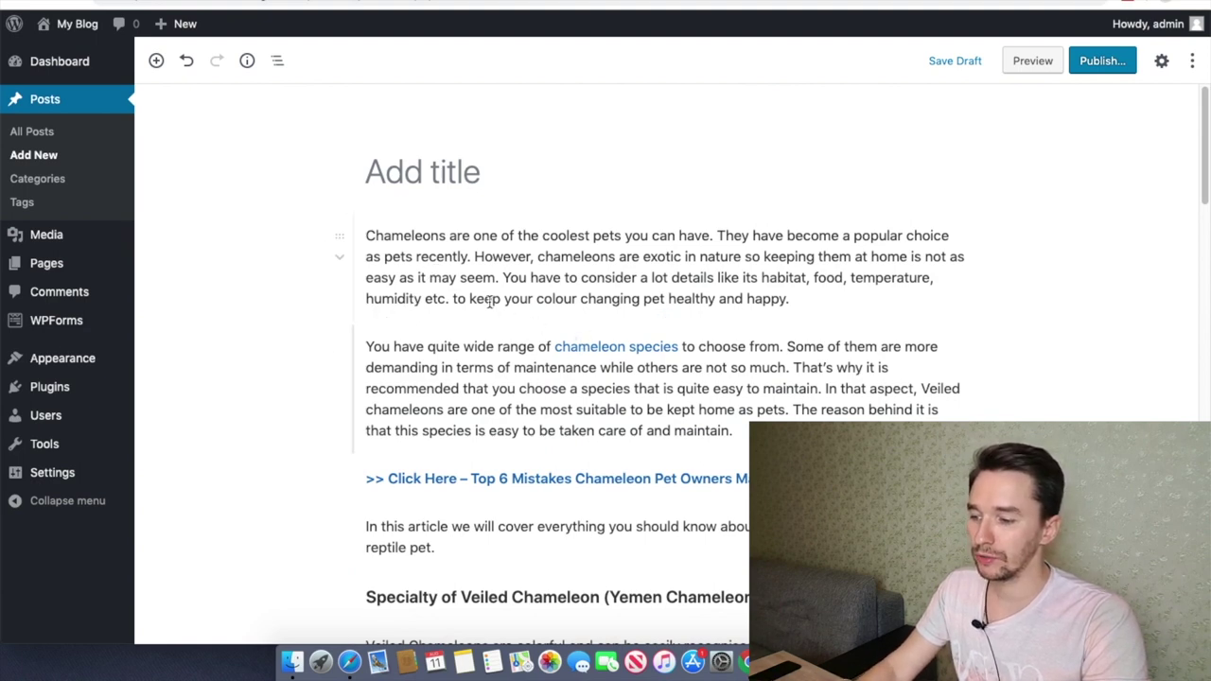
Step: Set the post title to 'Veiled Chameleon Care Sheet' by pasting the article's title
{"action": "left_click", "coordinate": [422, 176]}
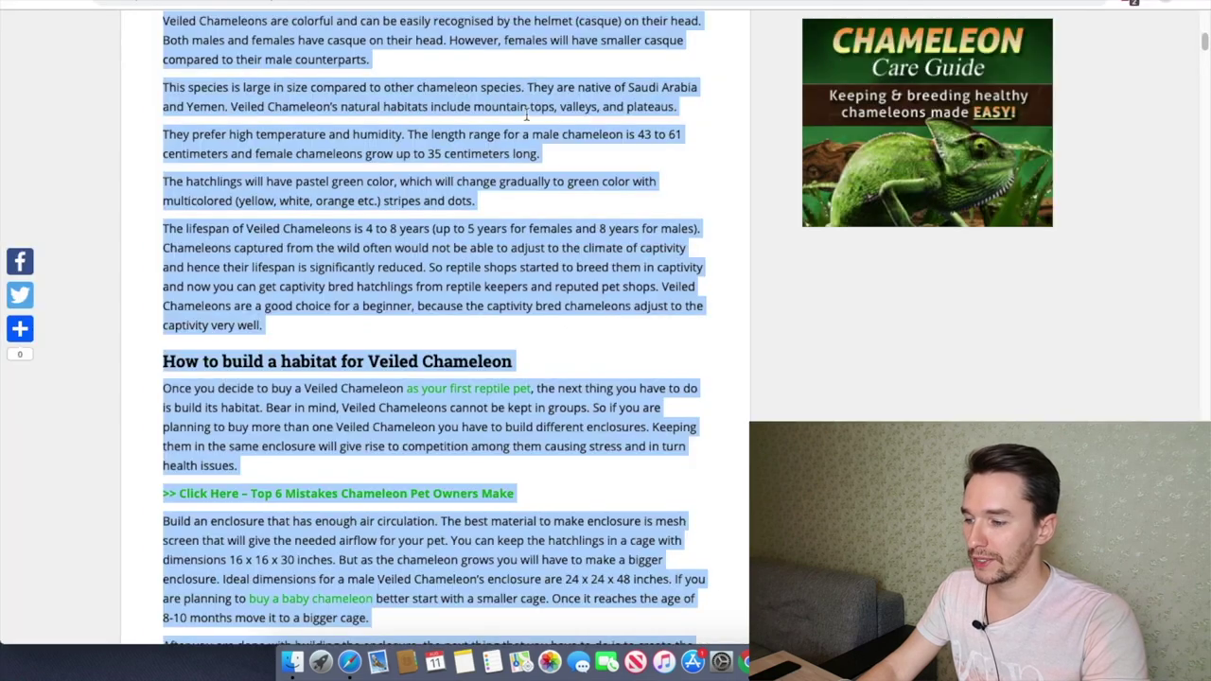
{"action": "scroll", "coordinate": [497, 208], "scroll_direction": "up", "scroll_amount": 5}
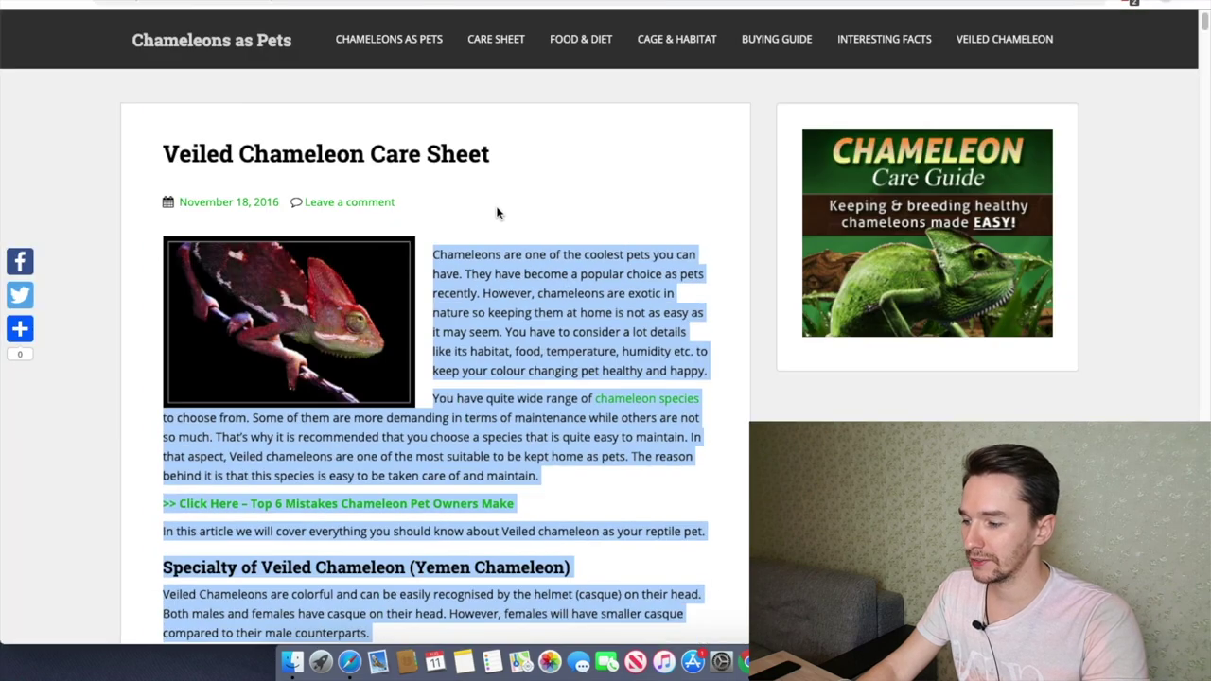
{"action": "left_click_drag", "start_coordinate": [508, 152], "coordinate": [238, 152]}
{"action": "left_click_drag", "start_coordinate": [238, 152], "coordinate": [163, 154]}
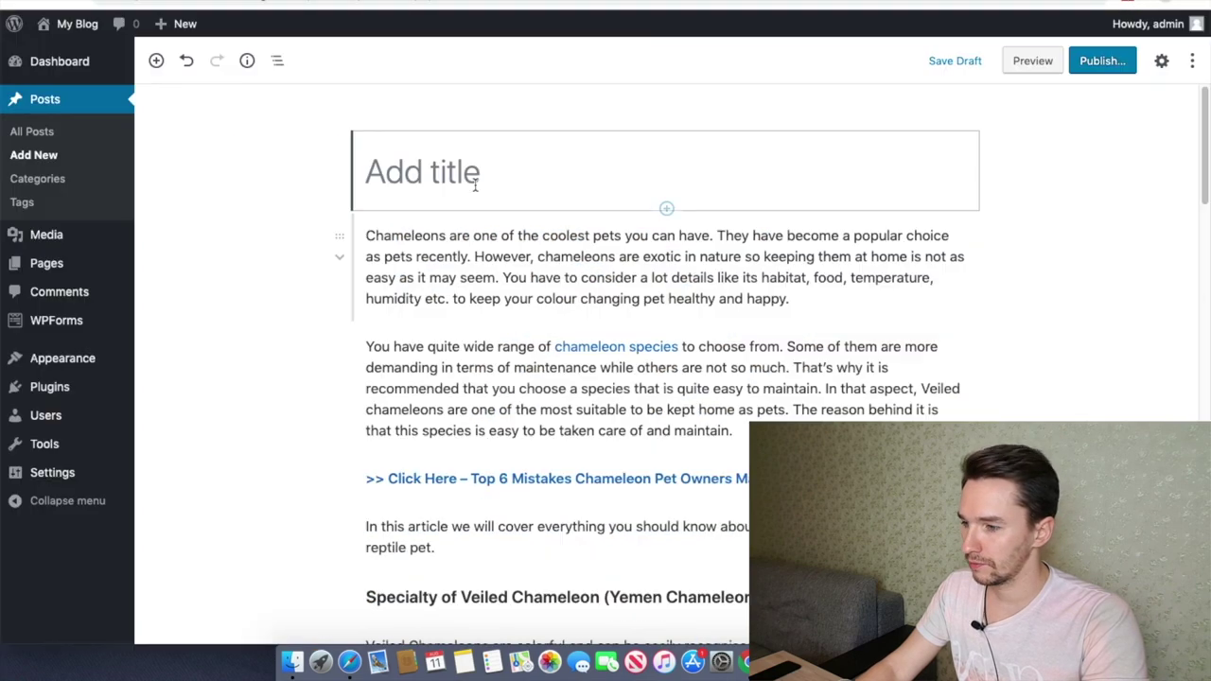
{"action": "key", "text": "super+v"}
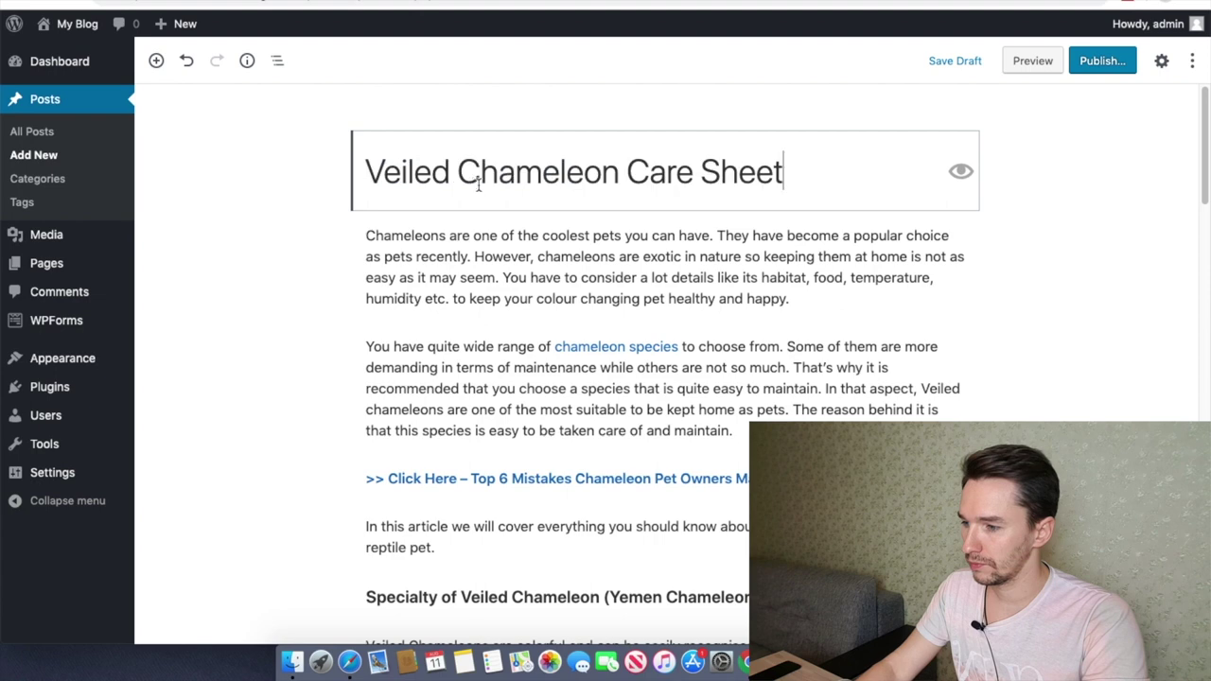
Step: Open the post's featured image settings and save the chameleon photo to the computer
{"action": "left_click", "coordinate": [1163, 62]}
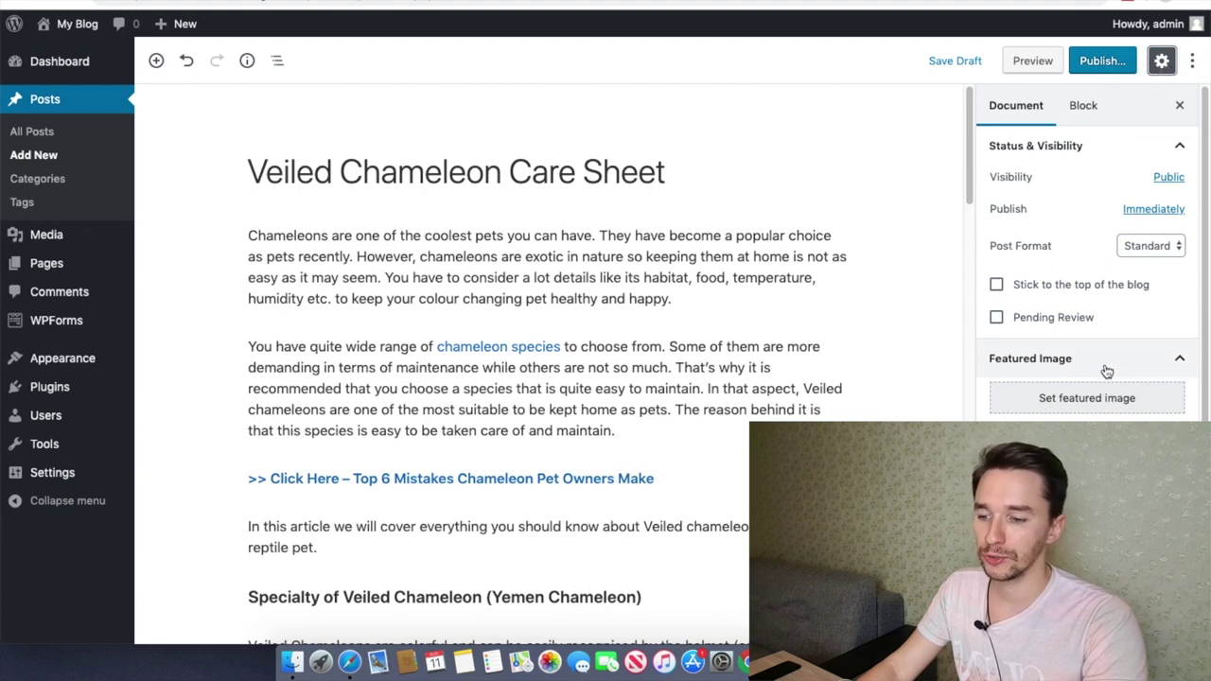
{"action": "left_click", "coordinate": [1067, 413]}
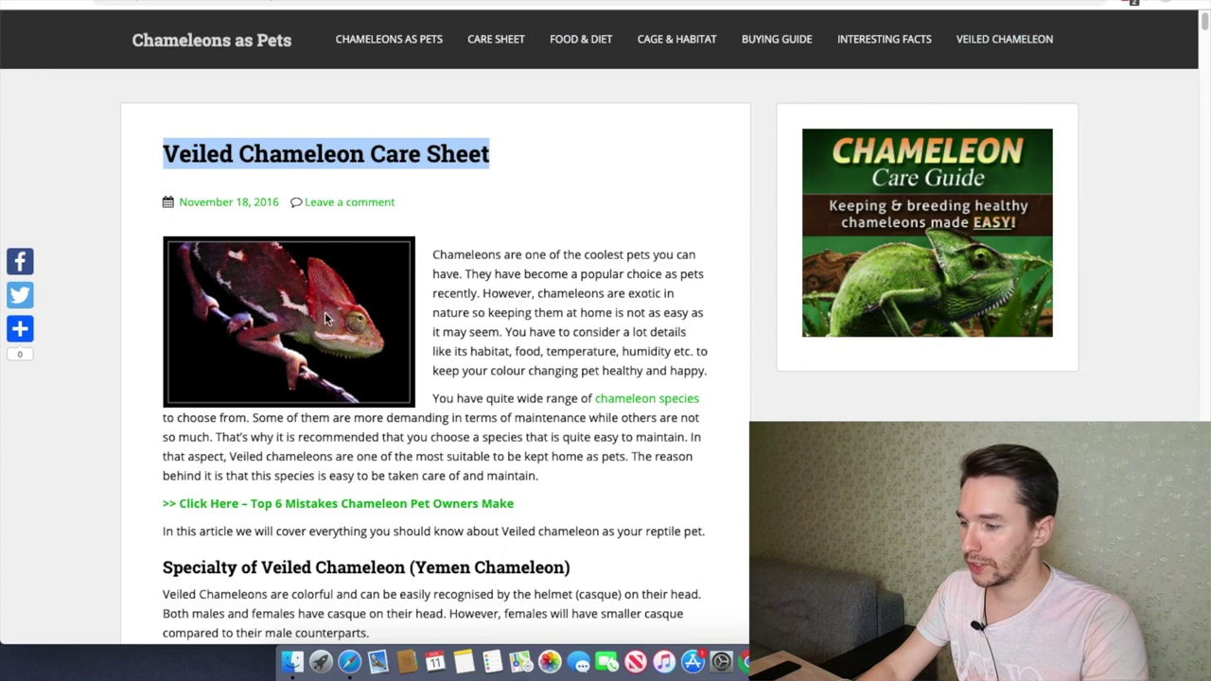
{"action": "right_click", "coordinate": [325, 318]}
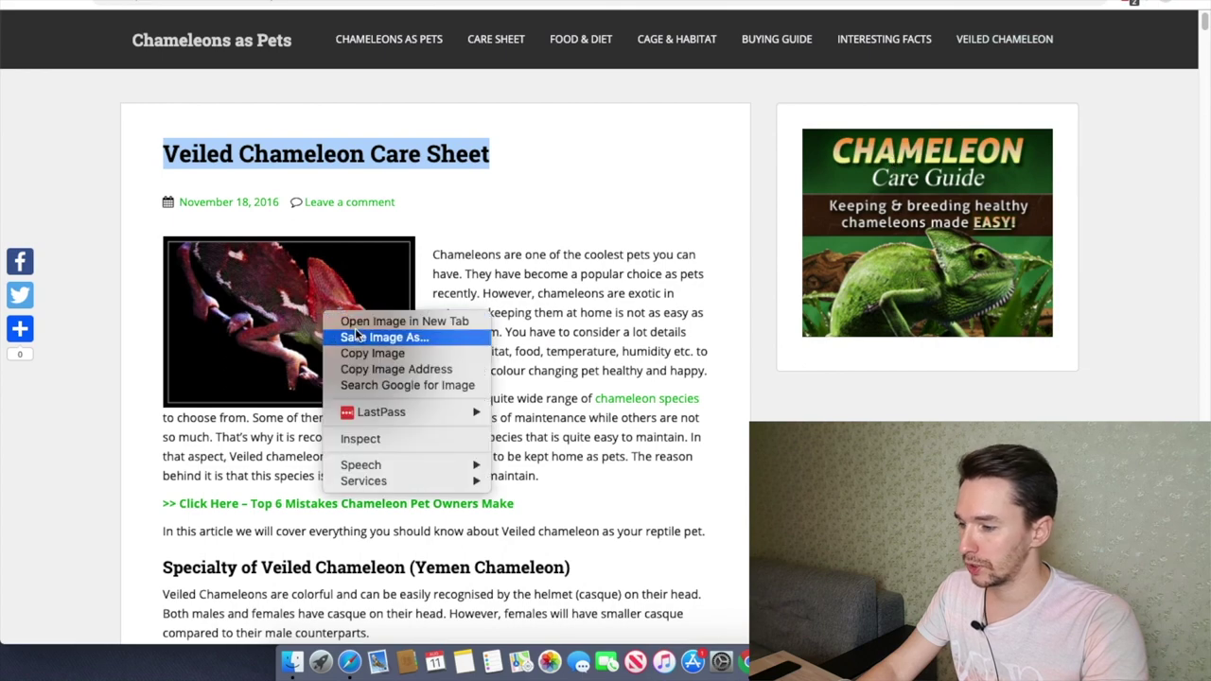
{"action": "left_click", "coordinate": [358, 338]}
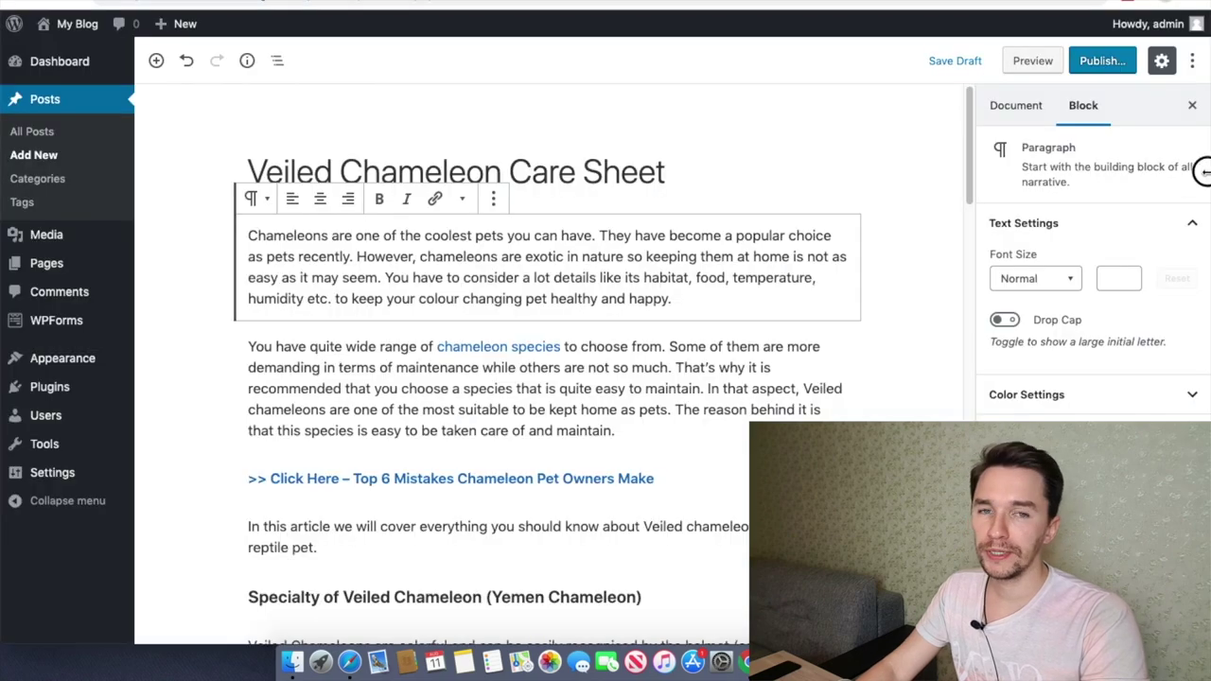
Step: Drag the saved chameleon photo into the post below the opening paragraph
{"action": "left_click_drag", "start_coordinate": [897, 198], "coordinate": [995, 206]}
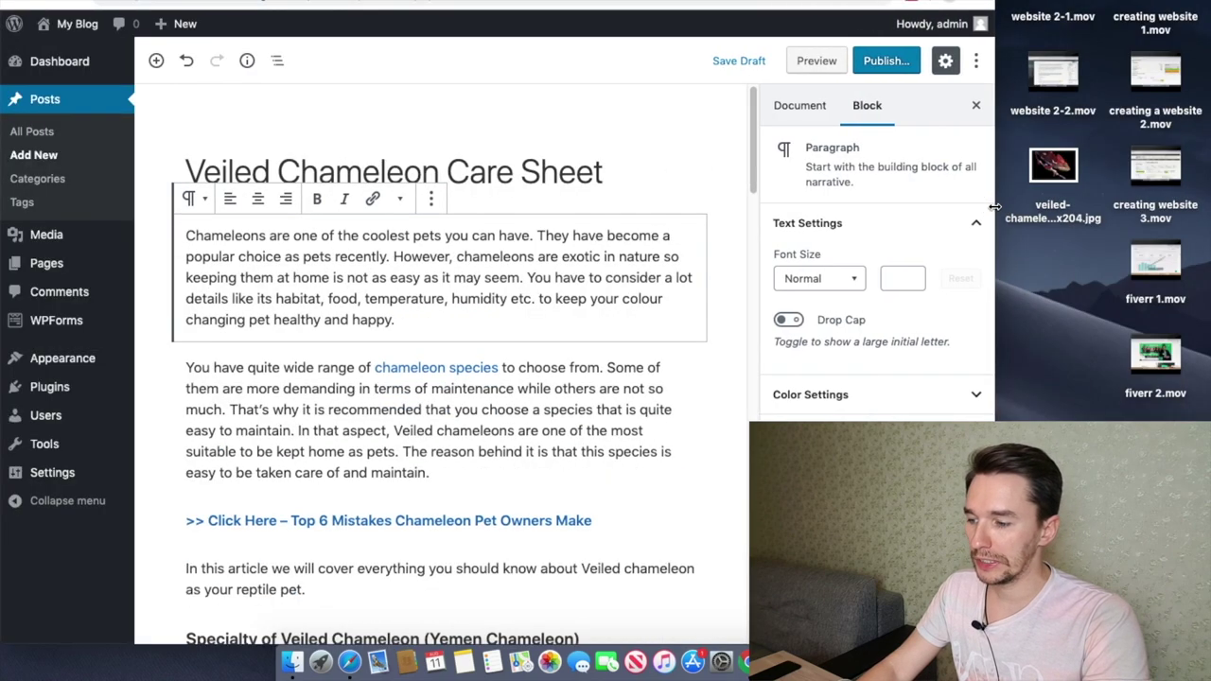
{"action": "left_click_drag", "start_coordinate": [1088, 182], "coordinate": [594, 336]}
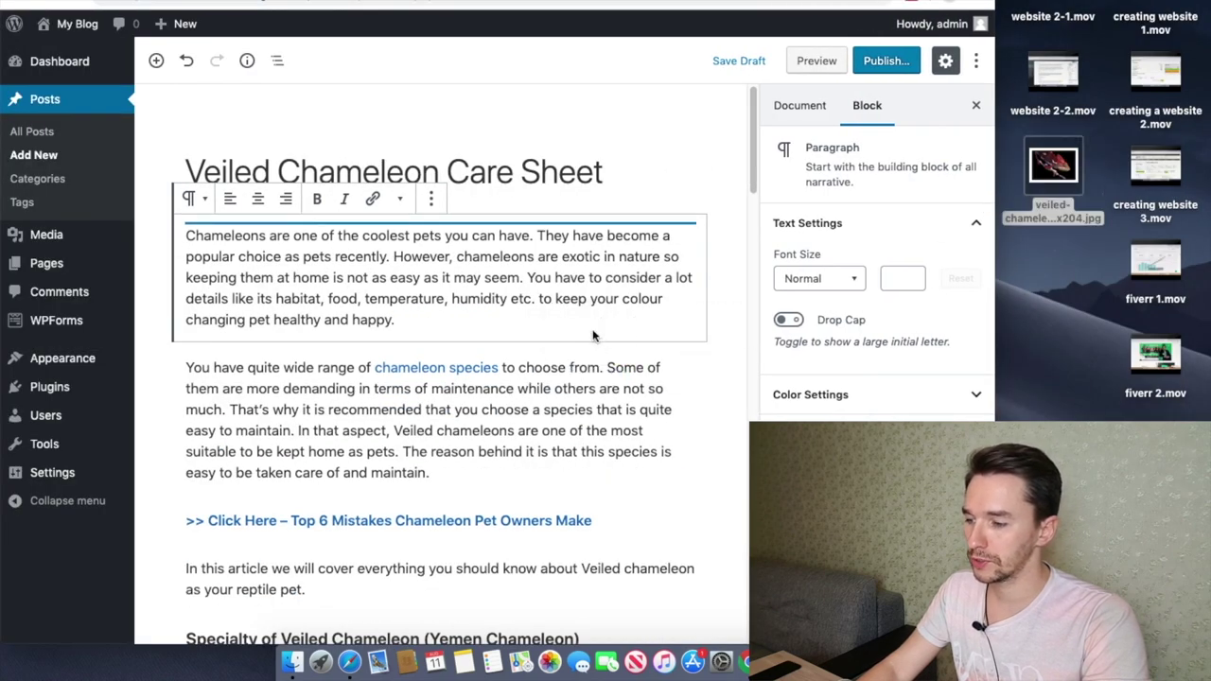
{"action": "left_click_drag", "start_coordinate": [993, 237], "coordinate": [1207, 237]}
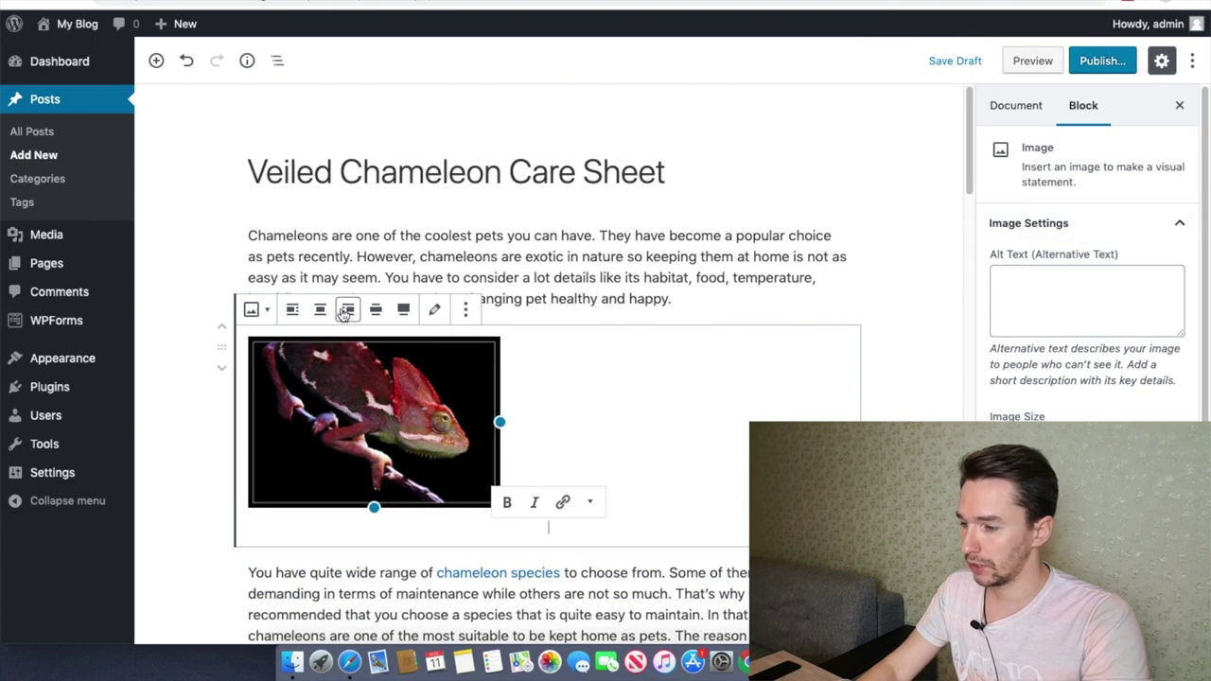
Step: Right-align the chameleon image after trying left and centre, then widen it
{"action": "left_click", "coordinate": [346, 310]}
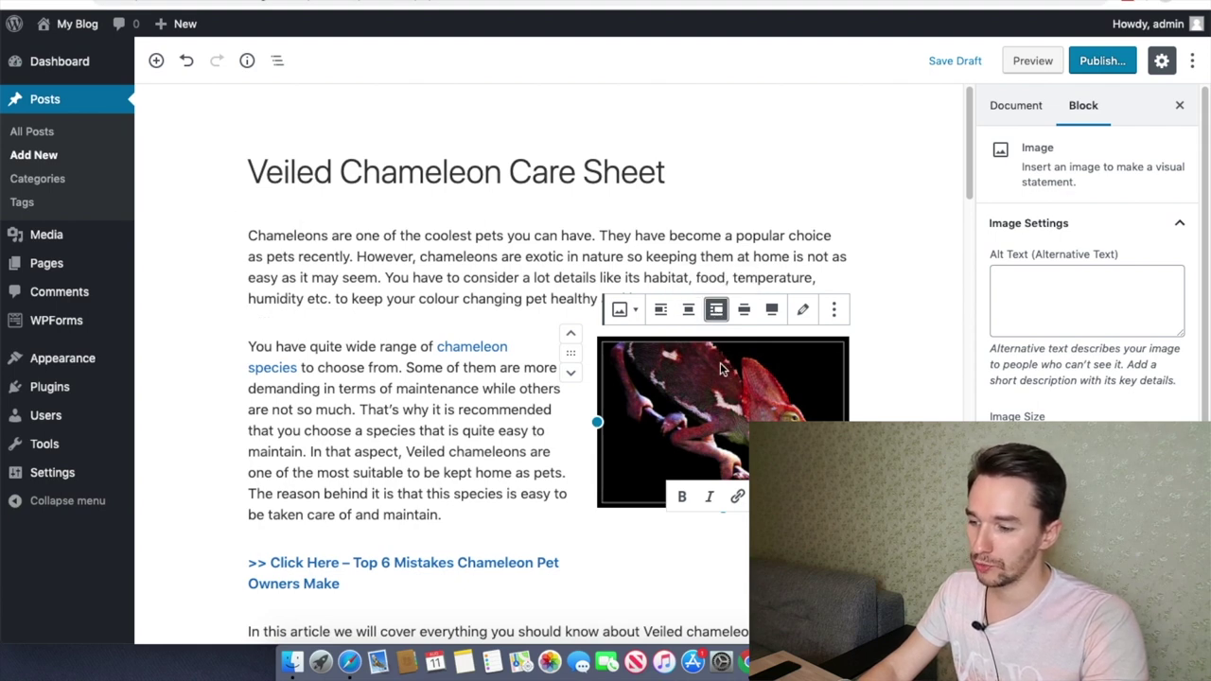
{"action": "left_click", "coordinate": [662, 315]}
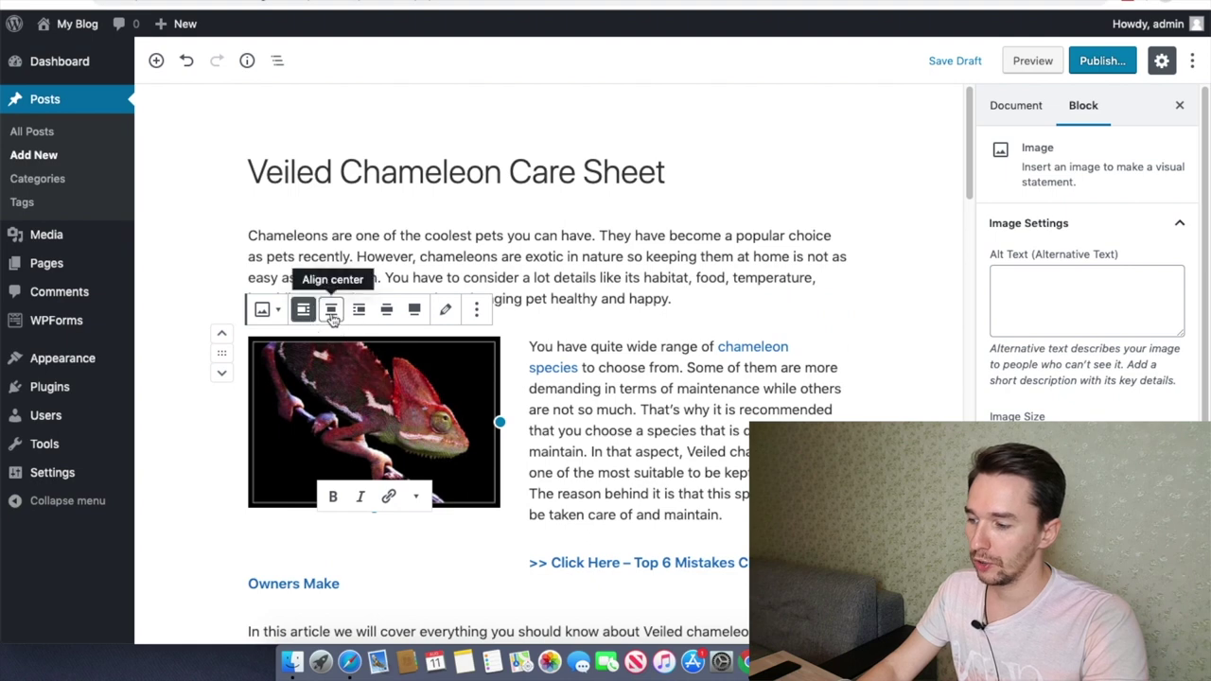
{"action": "left_click", "coordinate": [331, 310]}
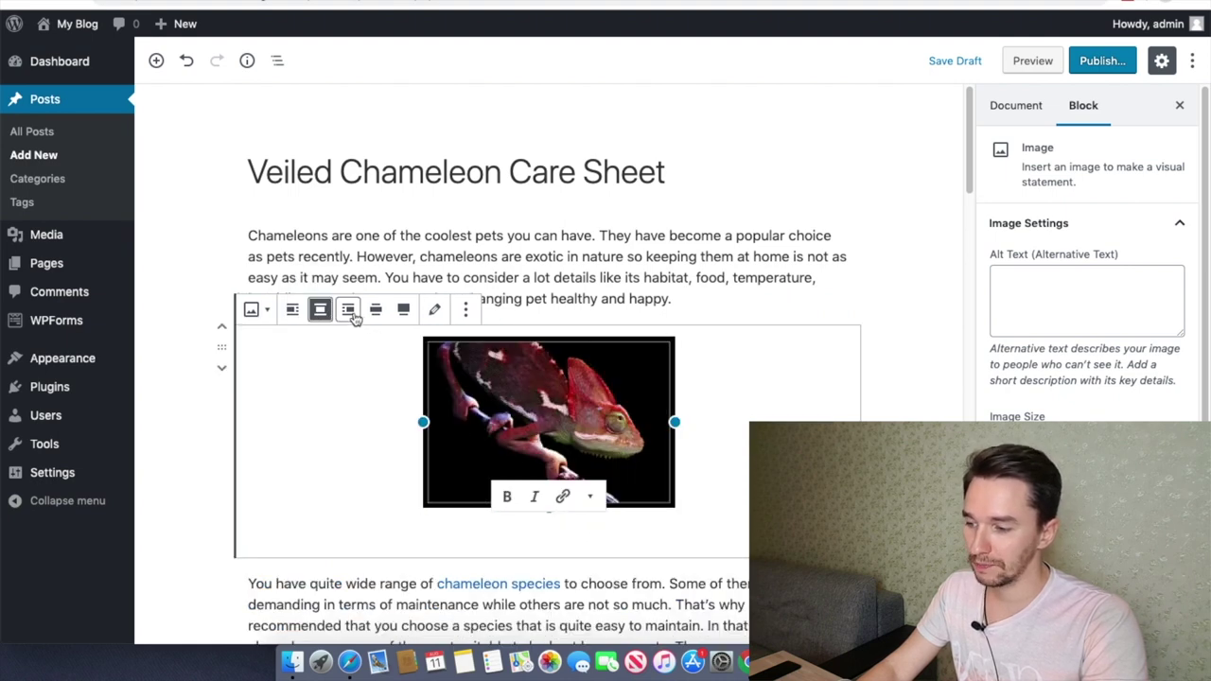
{"action": "left_click", "coordinate": [348, 310]}
{"action": "scroll", "coordinate": [511, 365], "scroll_direction": "down", "scroll_amount": 2}
{"action": "mouse_move", "coordinate": [598, 342]}
{"action": "left_mouse_down"}
{"action": "mouse_move", "coordinate": [495, 354]}
{"action": "mouse_move", "coordinate": [435, 383]}
{"action": "mouse_move", "coordinate": [643, 354]}
{"action": "mouse_move", "coordinate": [495, 395]}
{"action": "mouse_move", "coordinate": [600, 359]}
{"action": "left_mouse_up"}
Step: Change the Specialty of Veiled Chameleon and How to build a habitat headings to H2
{"action": "scroll", "coordinate": [402, 331], "scroll_direction": "down", "scroll_amount": 5}
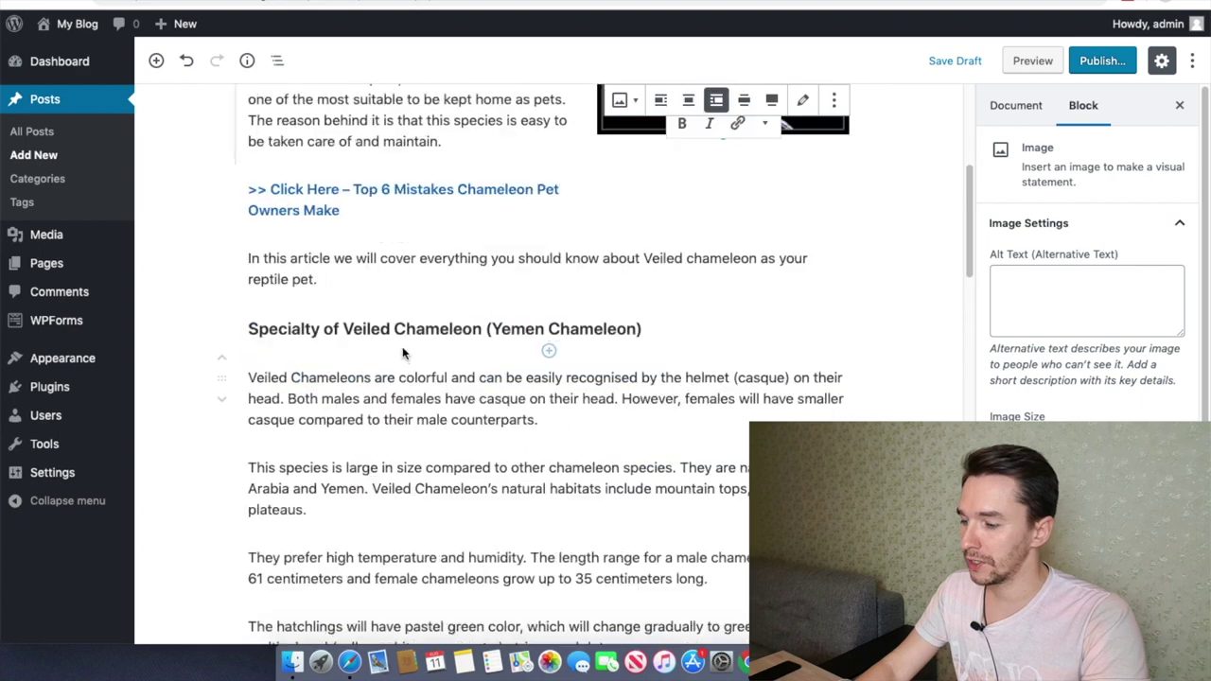
{"action": "triple_click", "coordinate": [388, 326]}
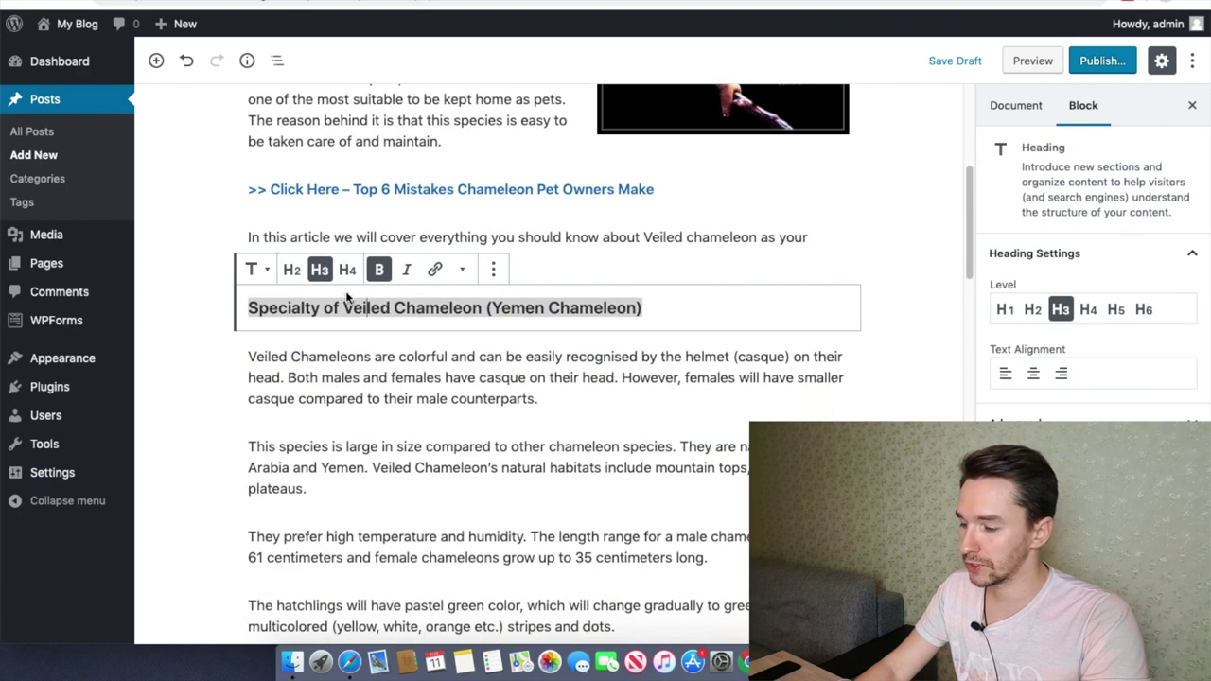
{"action": "left_click", "coordinate": [293, 270]}
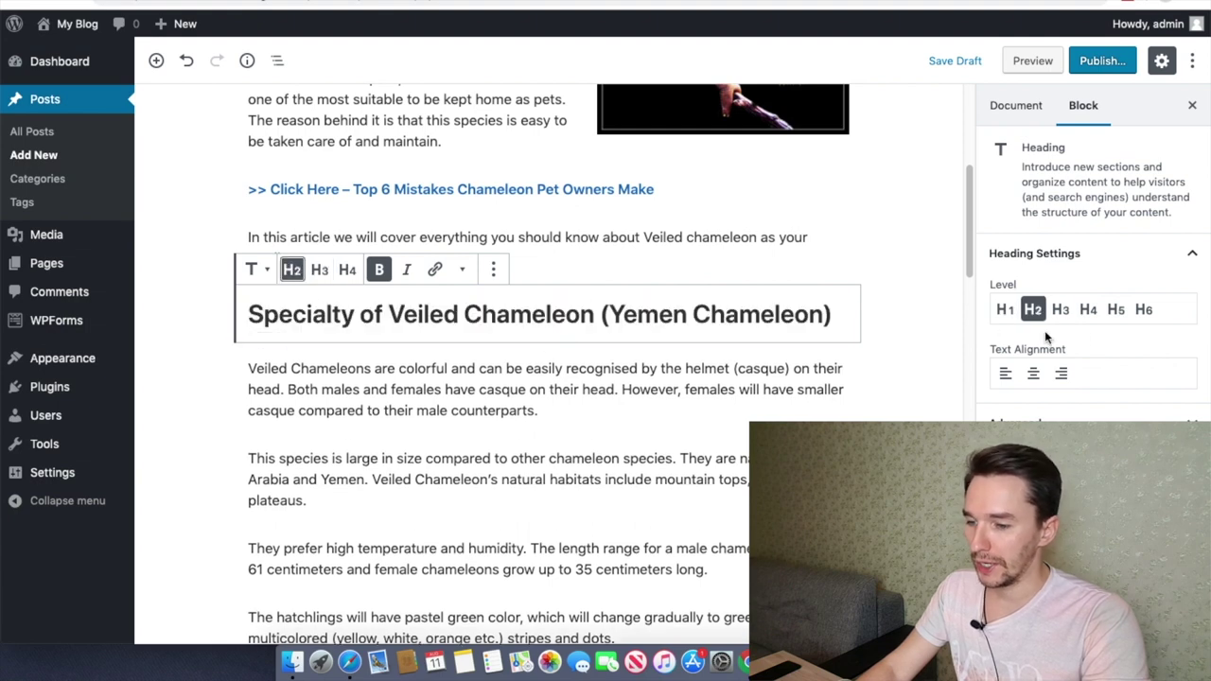
{"action": "left_click", "coordinate": [581, 363]}
{"action": "scroll", "coordinate": [581, 363], "scroll_direction": "down", "scroll_amount": 6}
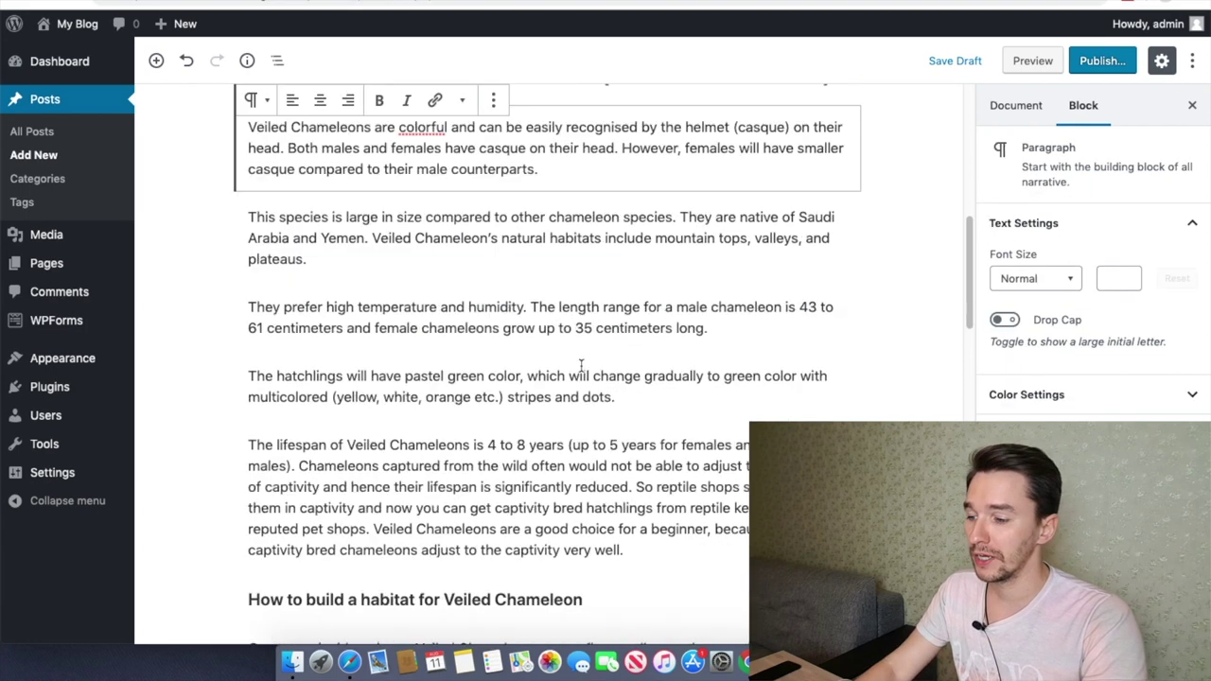
{"action": "left_click", "coordinate": [548, 399]}
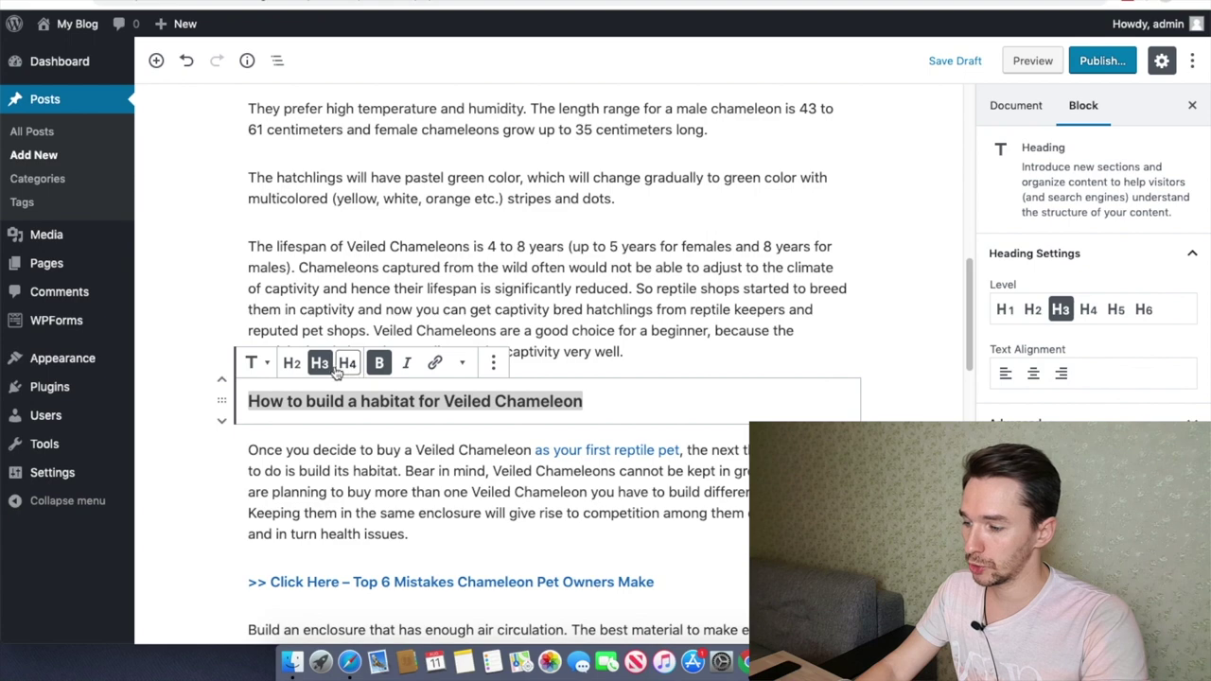
{"action": "left_click", "coordinate": [292, 364]}
Step: Change the Diet and nutrition and Advantages and disadvantages headings to H2
{"action": "scroll", "coordinate": [443, 394], "scroll_direction": "down", "scroll_amount": 12}
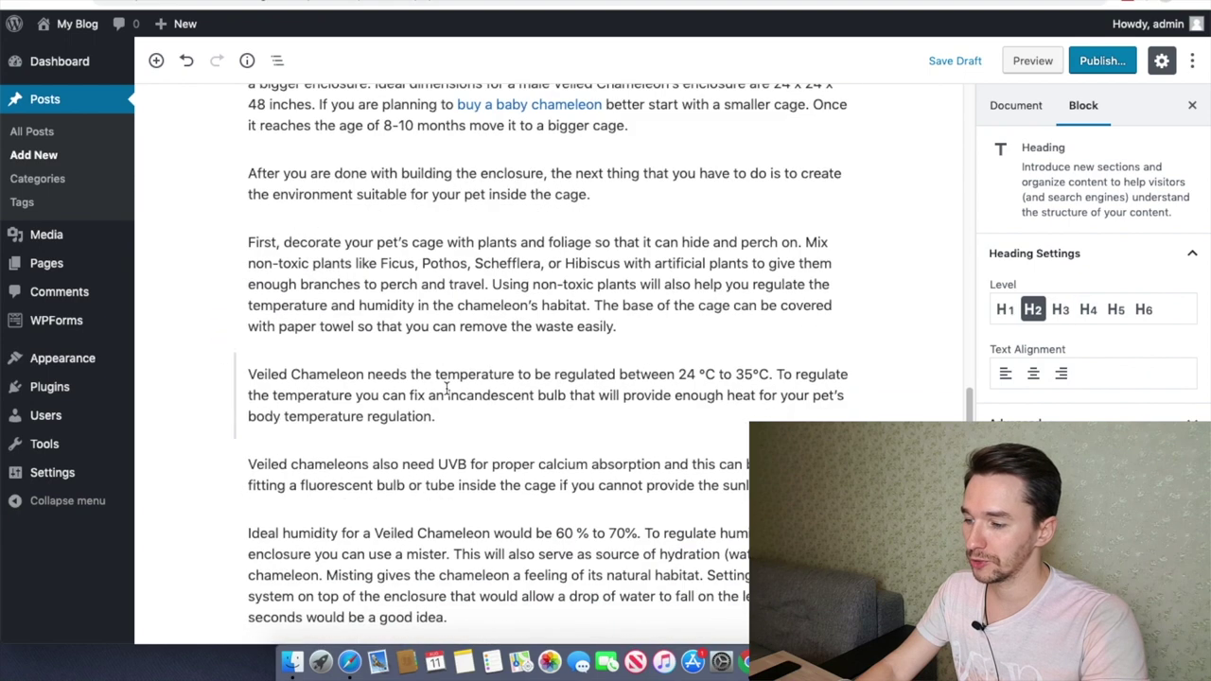
{"action": "left_click", "coordinate": [379, 336]}
{"action": "left_click", "coordinate": [282, 297]}
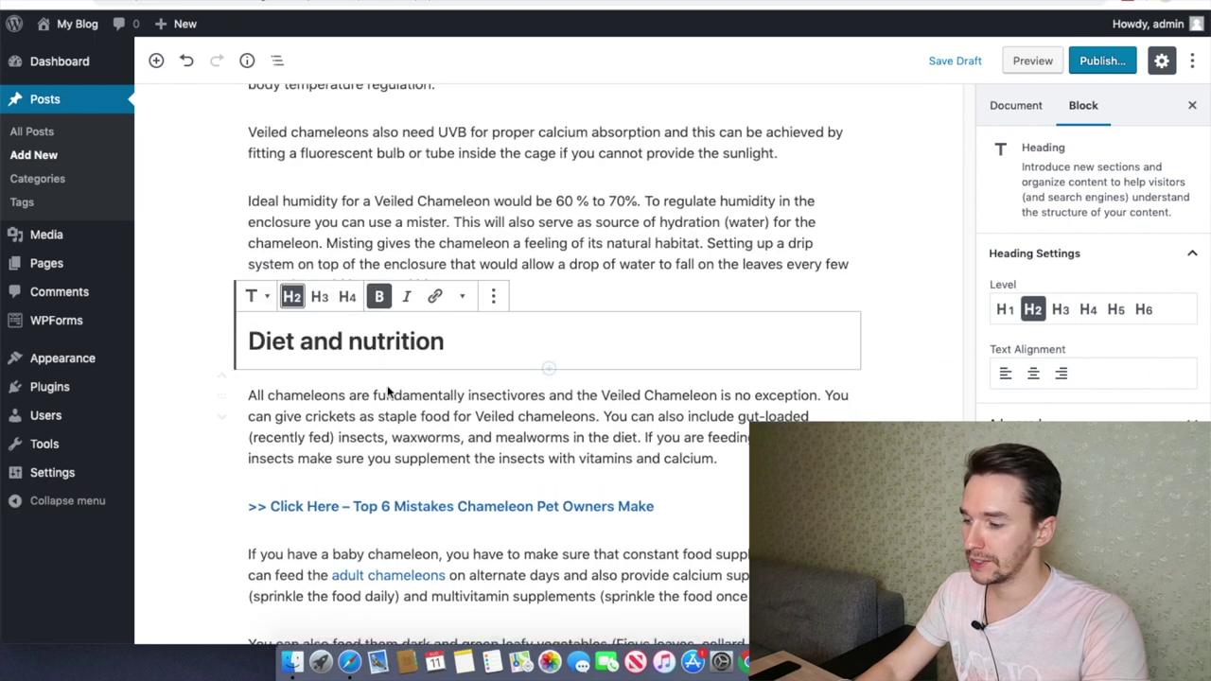
{"action": "scroll", "coordinate": [395, 401], "scroll_direction": "down", "scroll_amount": 6}
{"action": "left_click", "coordinate": [394, 395]}
{"action": "triple_click", "coordinate": [383, 383]}
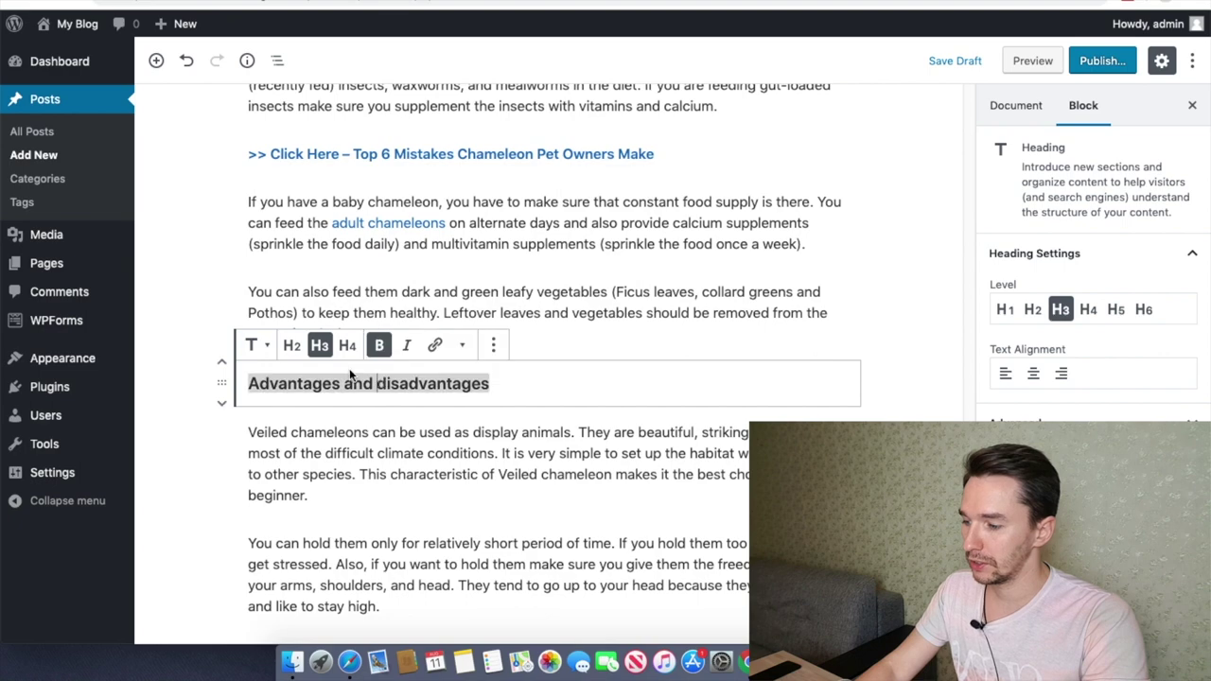
{"action": "left_click", "coordinate": [293, 345]}
{"action": "left_click", "coordinate": [536, 290]}
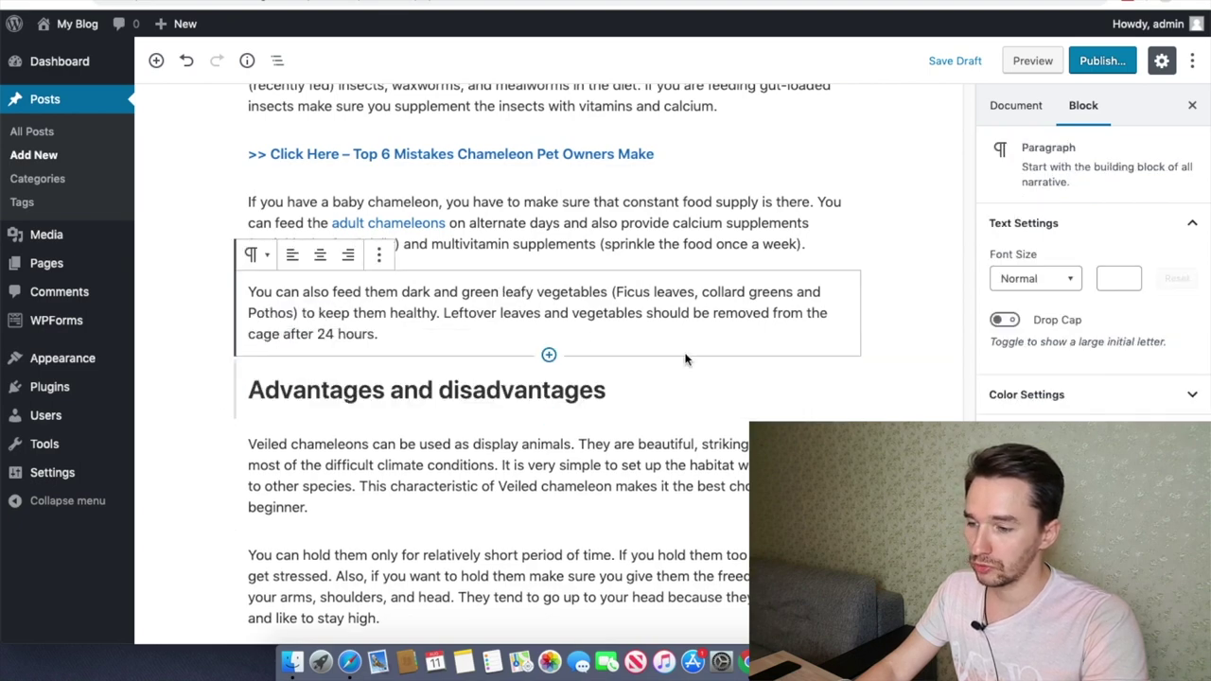
{"action": "scroll", "coordinate": [644, 416], "scroll_direction": "up", "scroll_amount": 5}
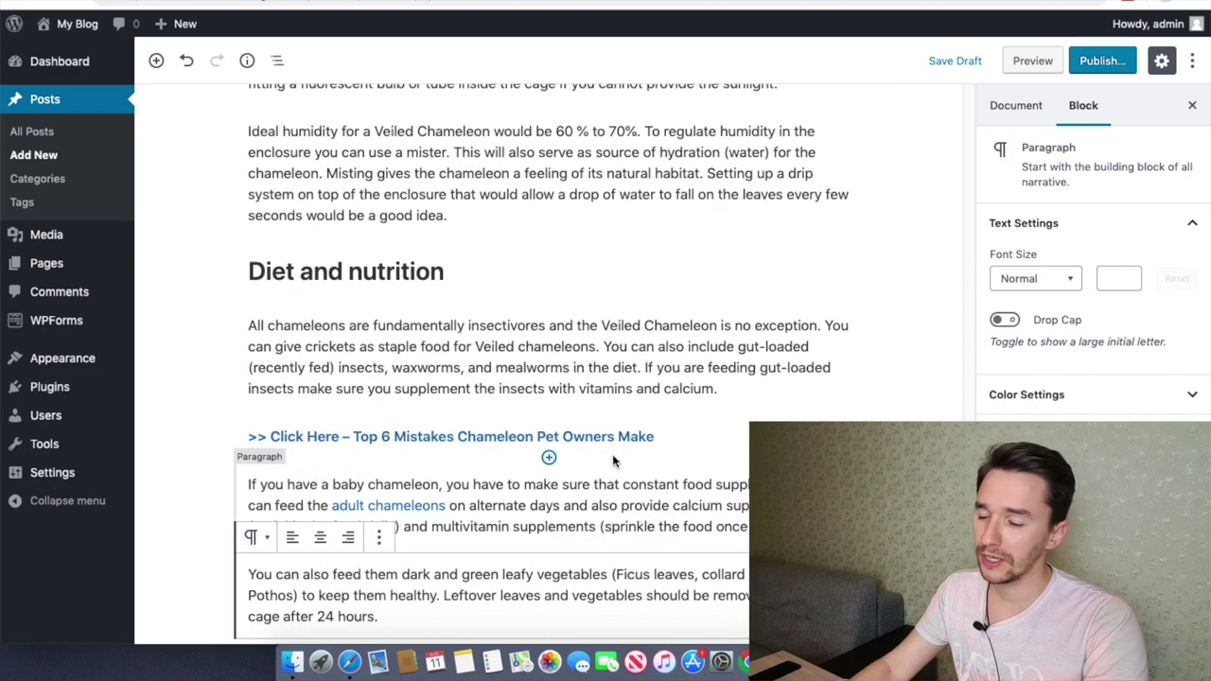
{"action": "scroll", "coordinate": [612, 454], "scroll_direction": "down", "scroll_amount": 5}
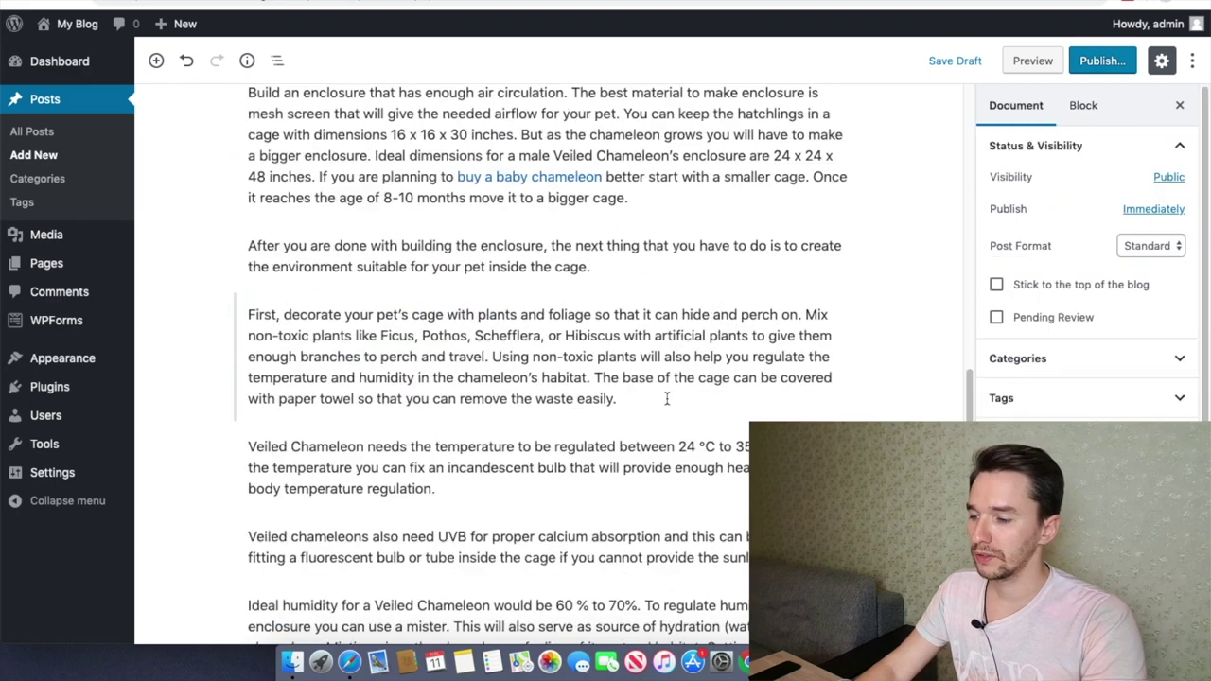
Step: Publish the Veiled Chameleon Care Sheet post through the pre-publish panel
{"action": "scroll", "coordinate": [667, 398], "scroll_direction": "up", "scroll_amount": 15}
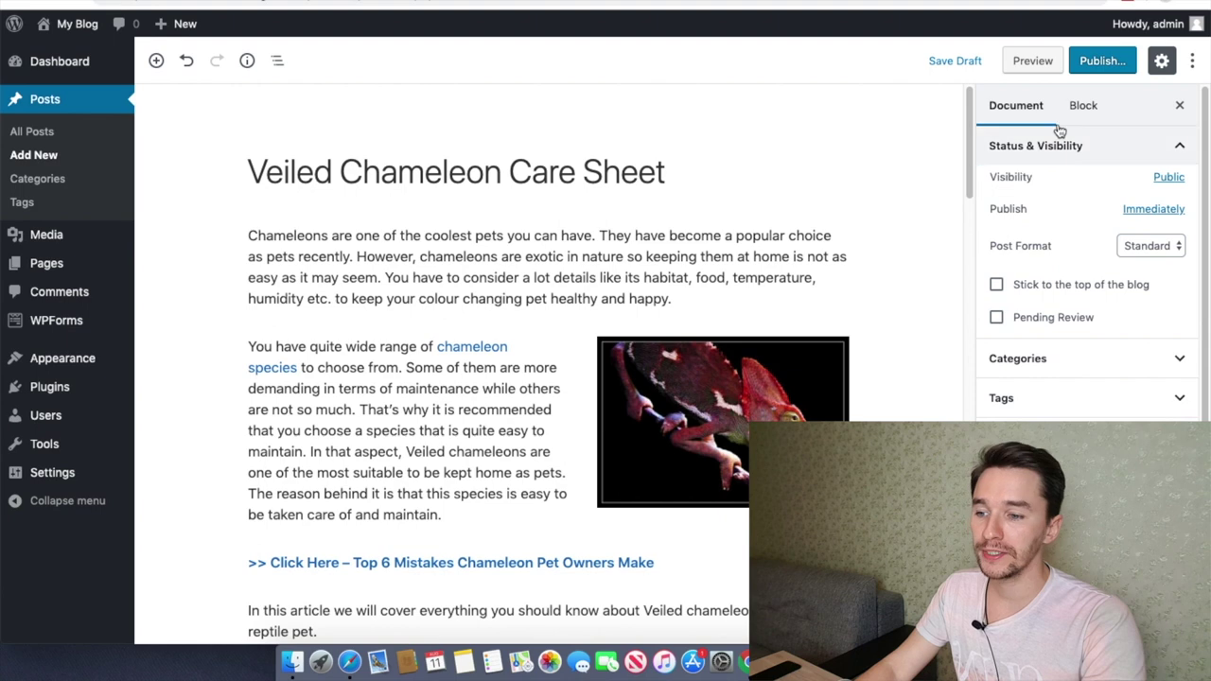
{"action": "left_click", "coordinate": [1102, 60]}
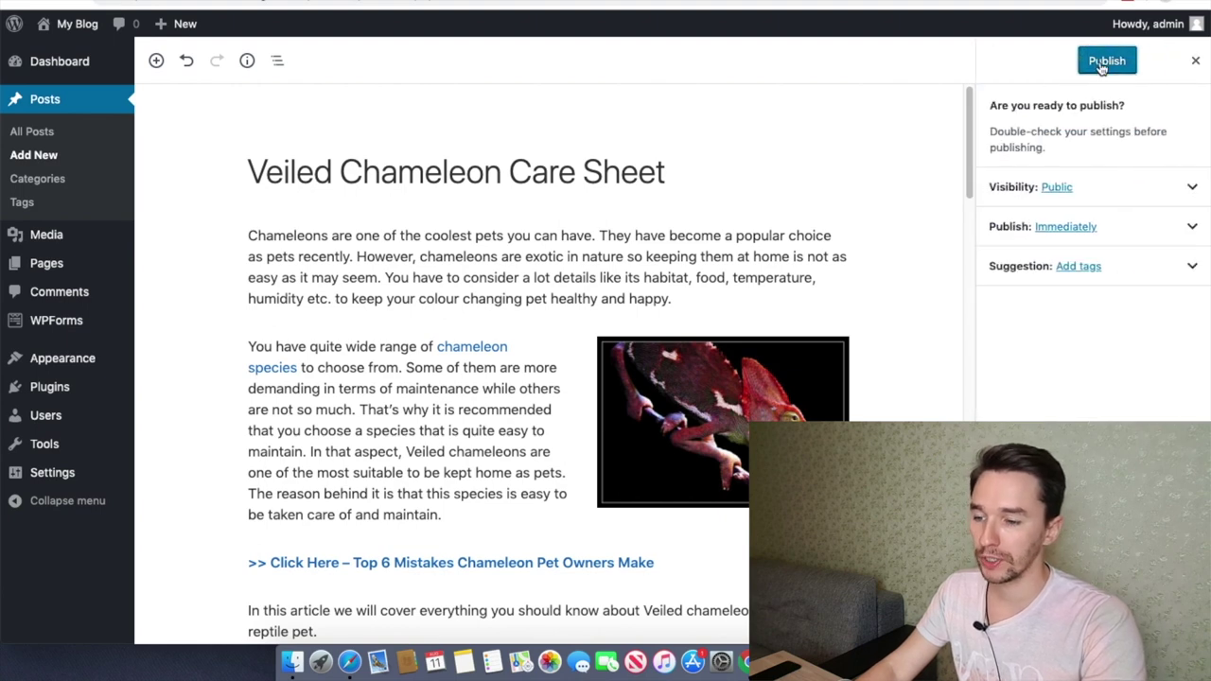
{"action": "left_click", "coordinate": [1105, 61]}
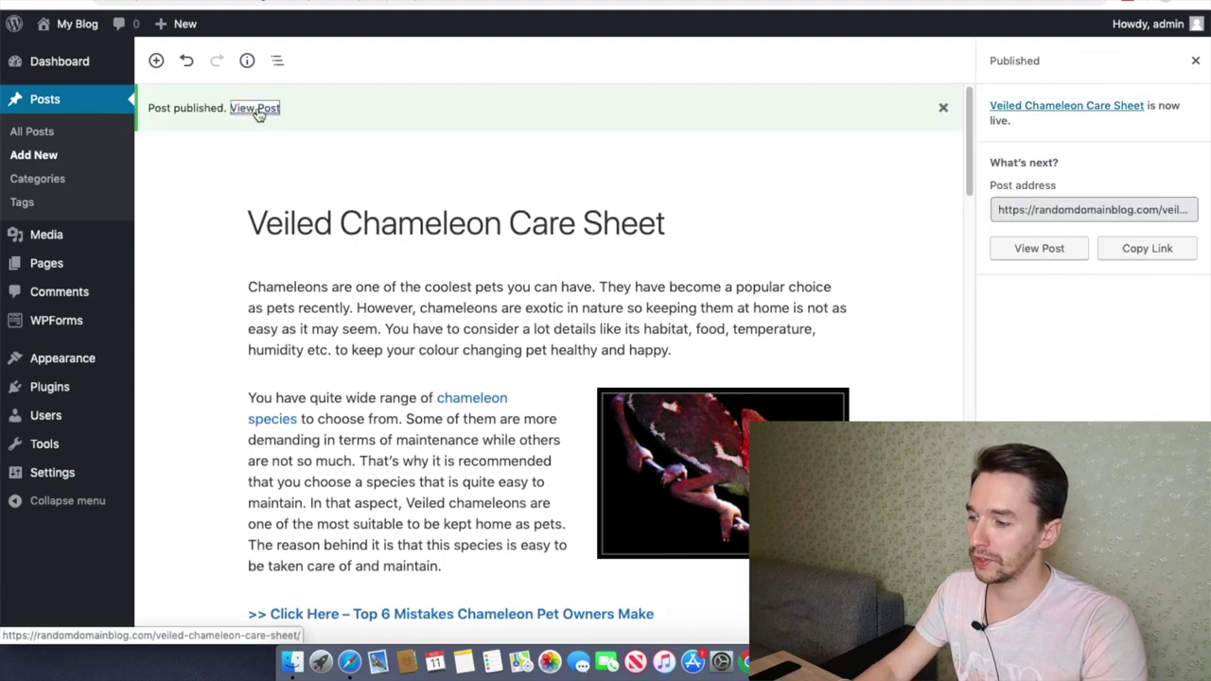
Step: View the published chameleon post on the live blog and scroll through it
{"action": "left_click", "coordinate": [273, 104]}
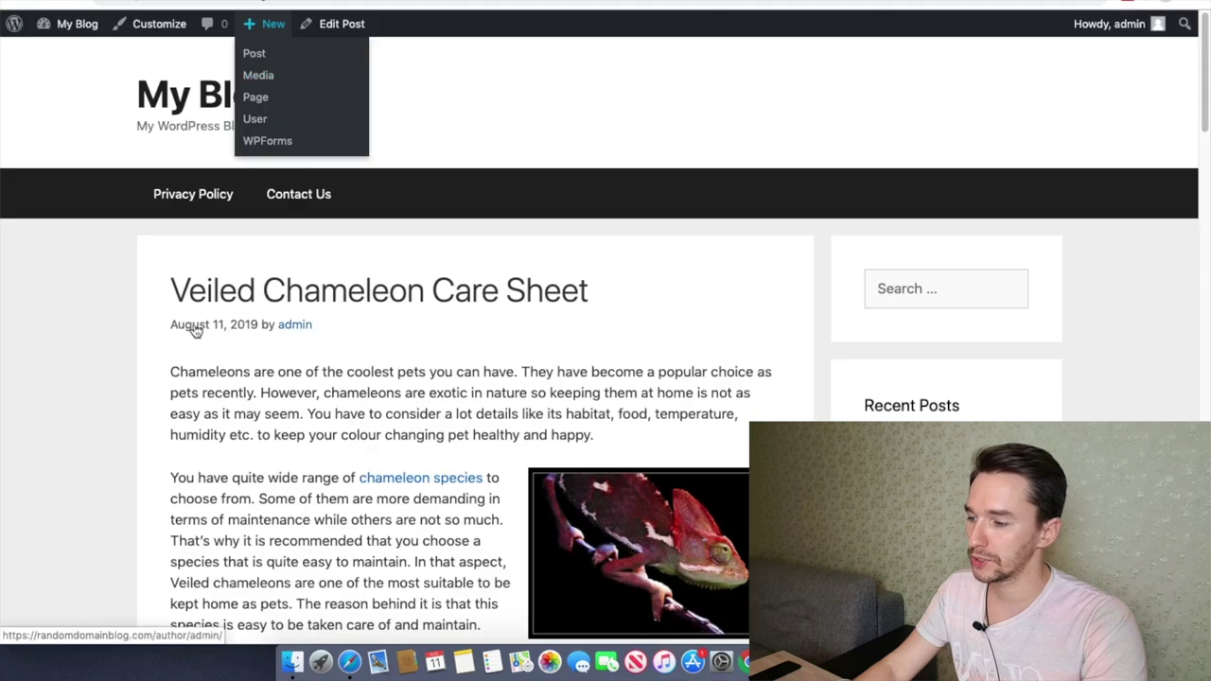
{"action": "scroll", "coordinate": [168, 201], "scroll_direction": "down", "scroll_amount": 2}
{"action": "scroll", "coordinate": [170, 262], "scroll_direction": "up", "scroll_amount": 2}
{"action": "scroll", "coordinate": [139, 322], "scroll_direction": "down", "scroll_amount": 1}
{"action": "scroll", "coordinate": [142, 323], "scroll_direction": "down", "scroll_amount": 20}
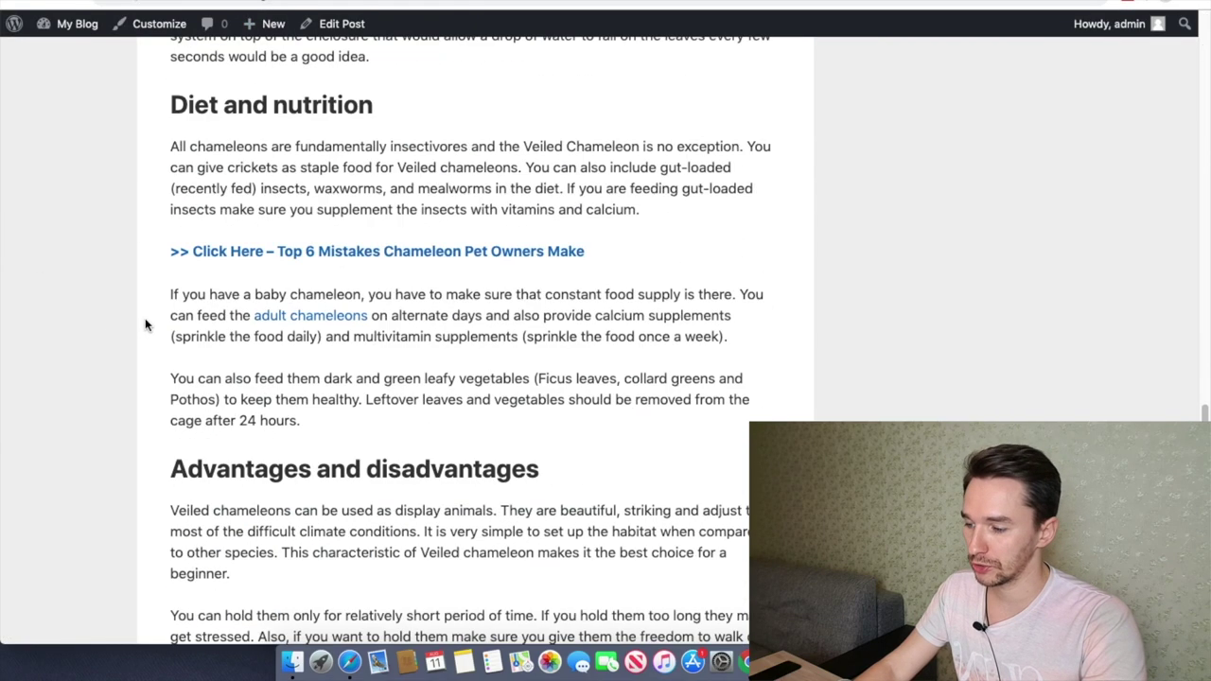
{"action": "scroll", "coordinate": [145, 324], "scroll_direction": "up", "scroll_amount": 10}
{"action": "scroll", "coordinate": [141, 319], "scroll_direction": "down", "scroll_amount": 10}
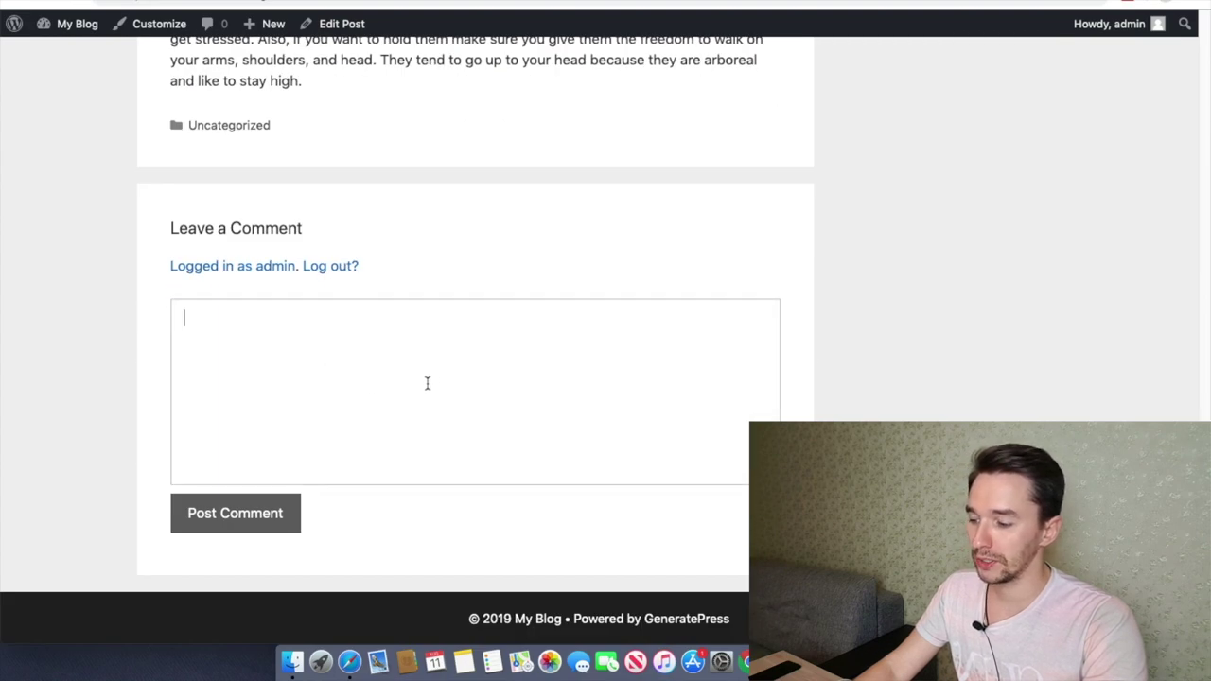
{"action": "left_click", "coordinate": [320, 430]}
{"action": "scroll", "coordinate": [477, 421], "scroll_direction": "up", "scroll_amount": 10}
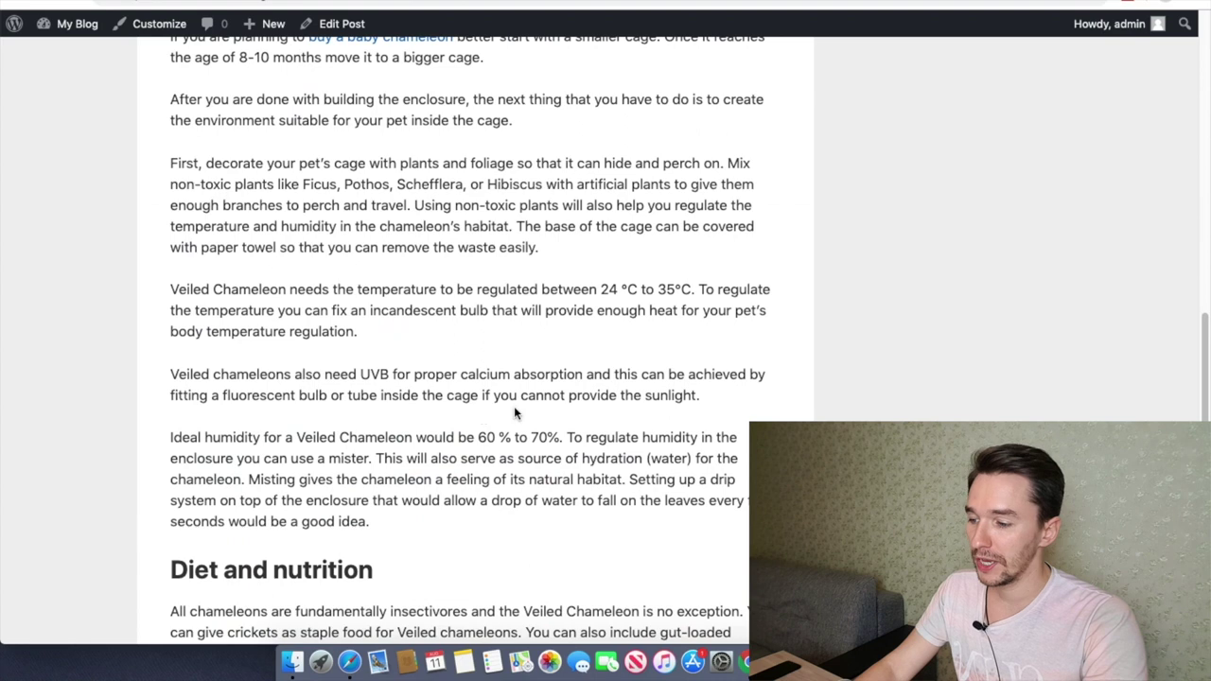
{"action": "scroll", "coordinate": [626, 409], "scroll_direction": "up", "scroll_amount": 2}
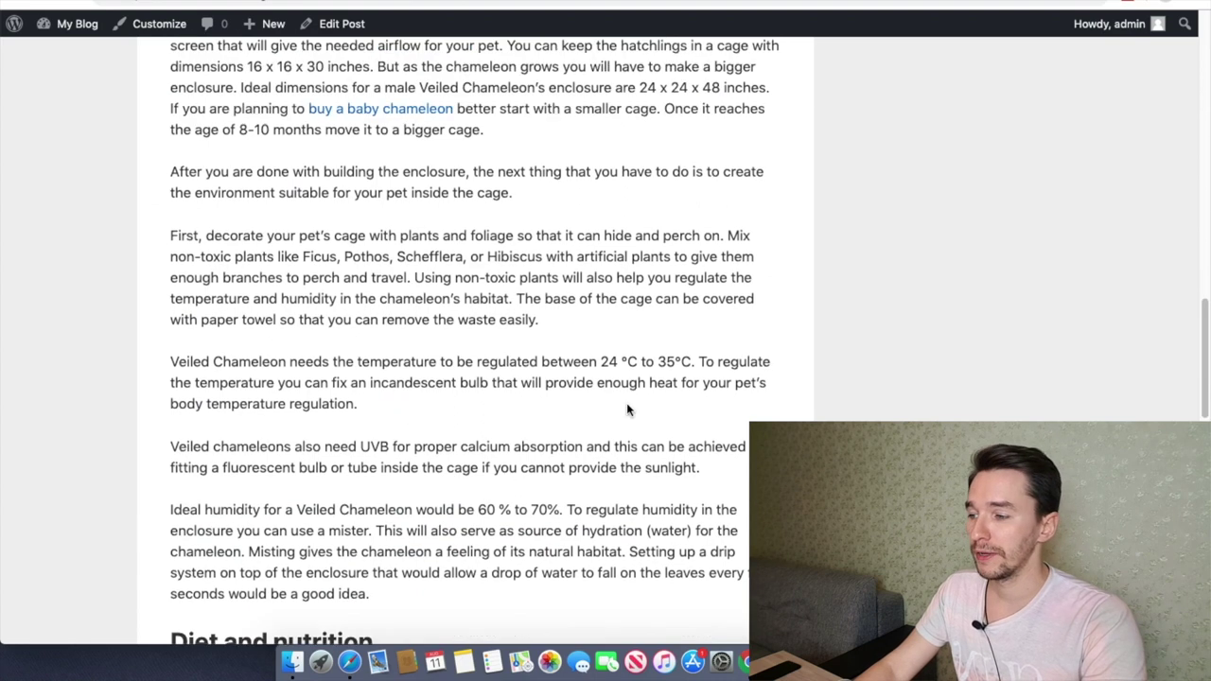
Step: Reopen the live post page and scroll through it again, checking Recent Posts
{"action": "key", "text": "super+w"}
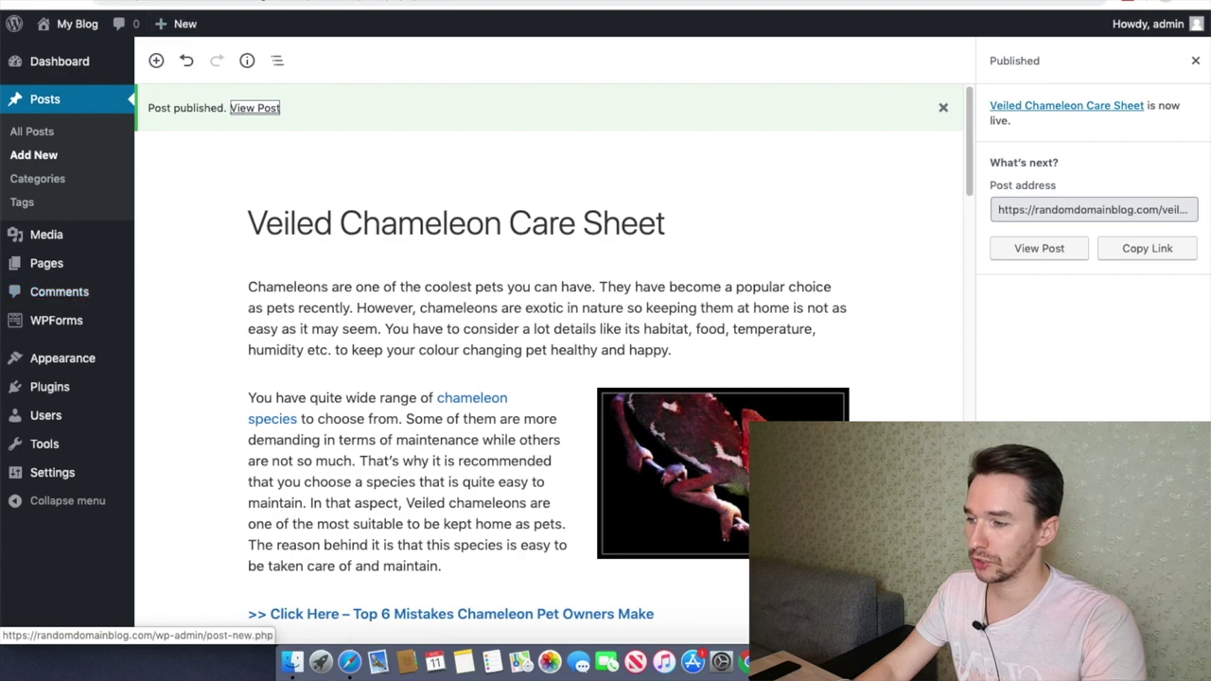
{"action": "key", "text": "super+shift+t"}
{"action": "scroll", "coordinate": [725, 345], "scroll_direction": "up", "scroll_amount": 10}
{"action": "scroll", "coordinate": [727, 345], "scroll_direction": "down", "scroll_amount": 1}
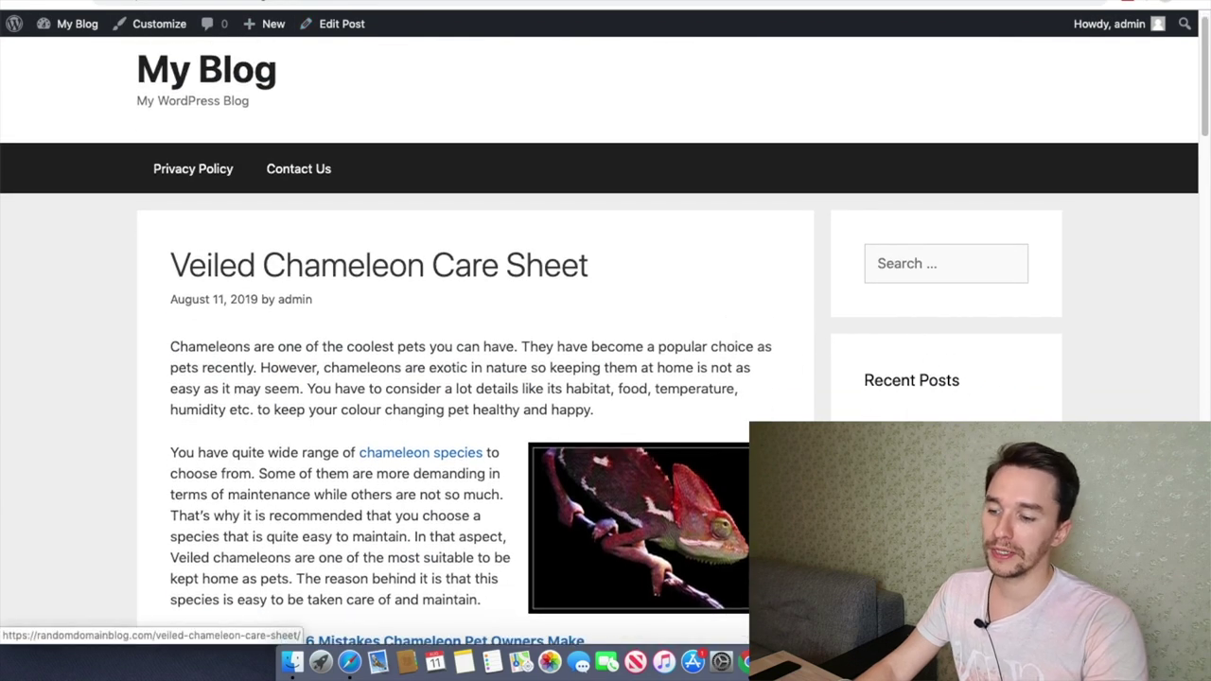
{"action": "scroll", "coordinate": [644, 530], "scroll_direction": "down", "scroll_amount": 5}
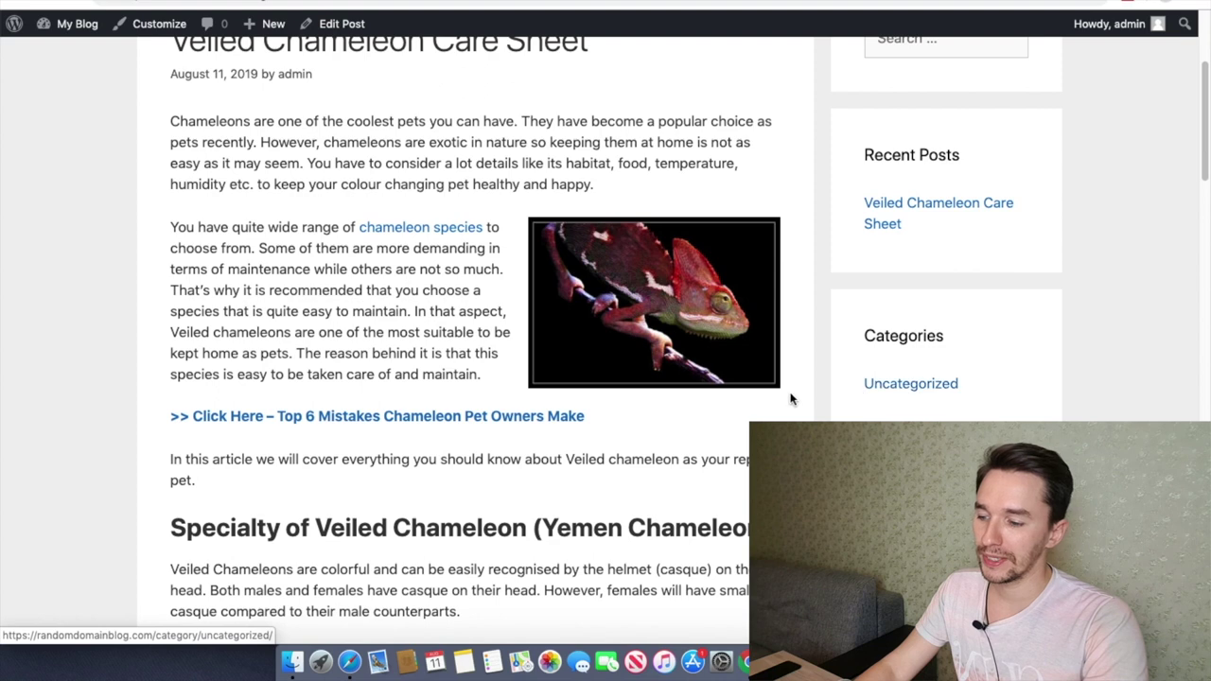
{"action": "scroll", "coordinate": [264, 308], "scroll_direction": "up", "scroll_amount": 3}
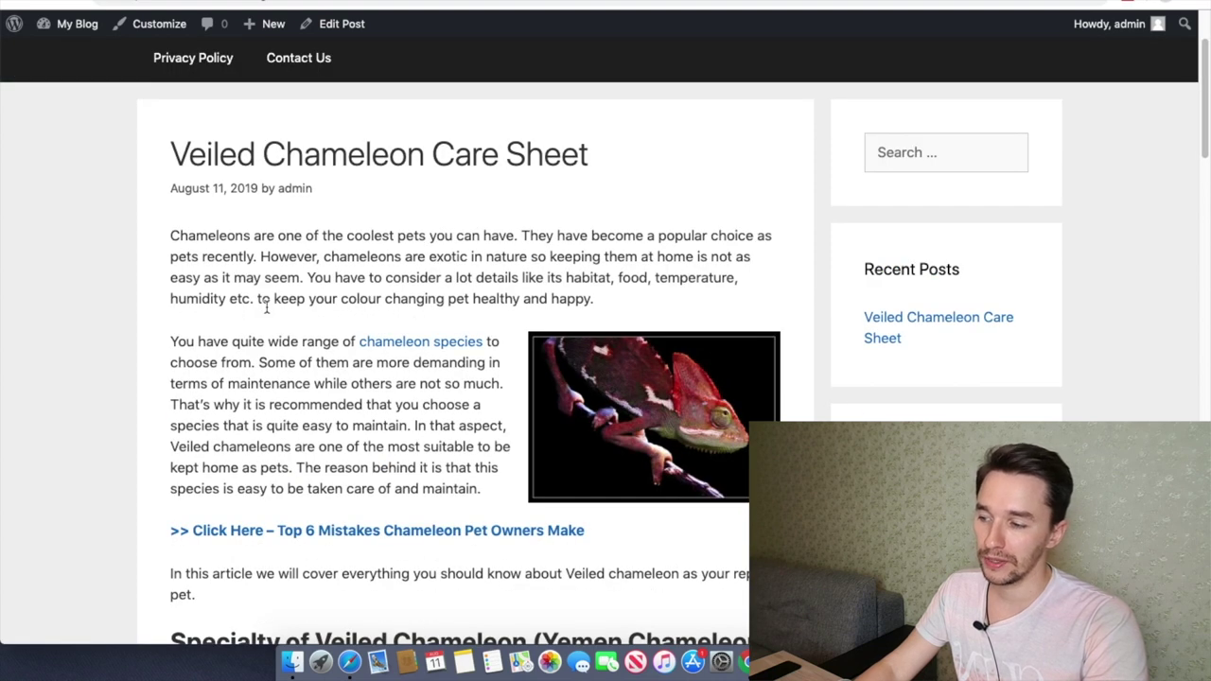